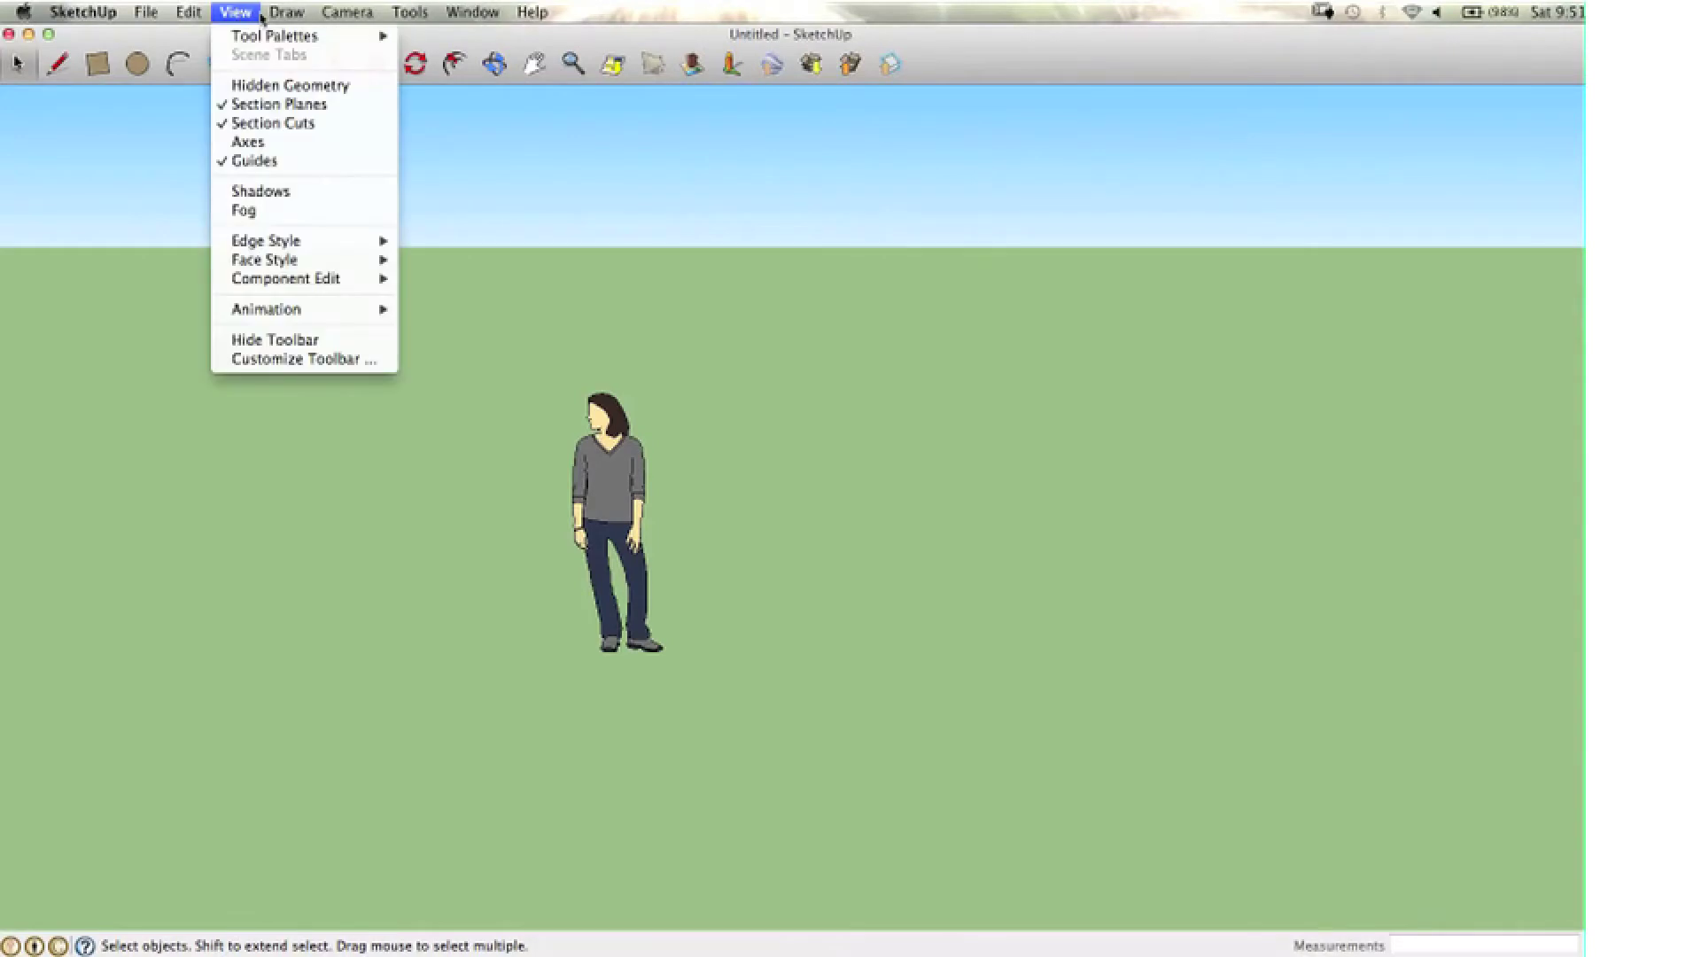
# Switch the camera to parallel projection and show the model in the standard top view
pyautogui.moveTo(283, 14)
pyautogui.moveTo(346, 12)
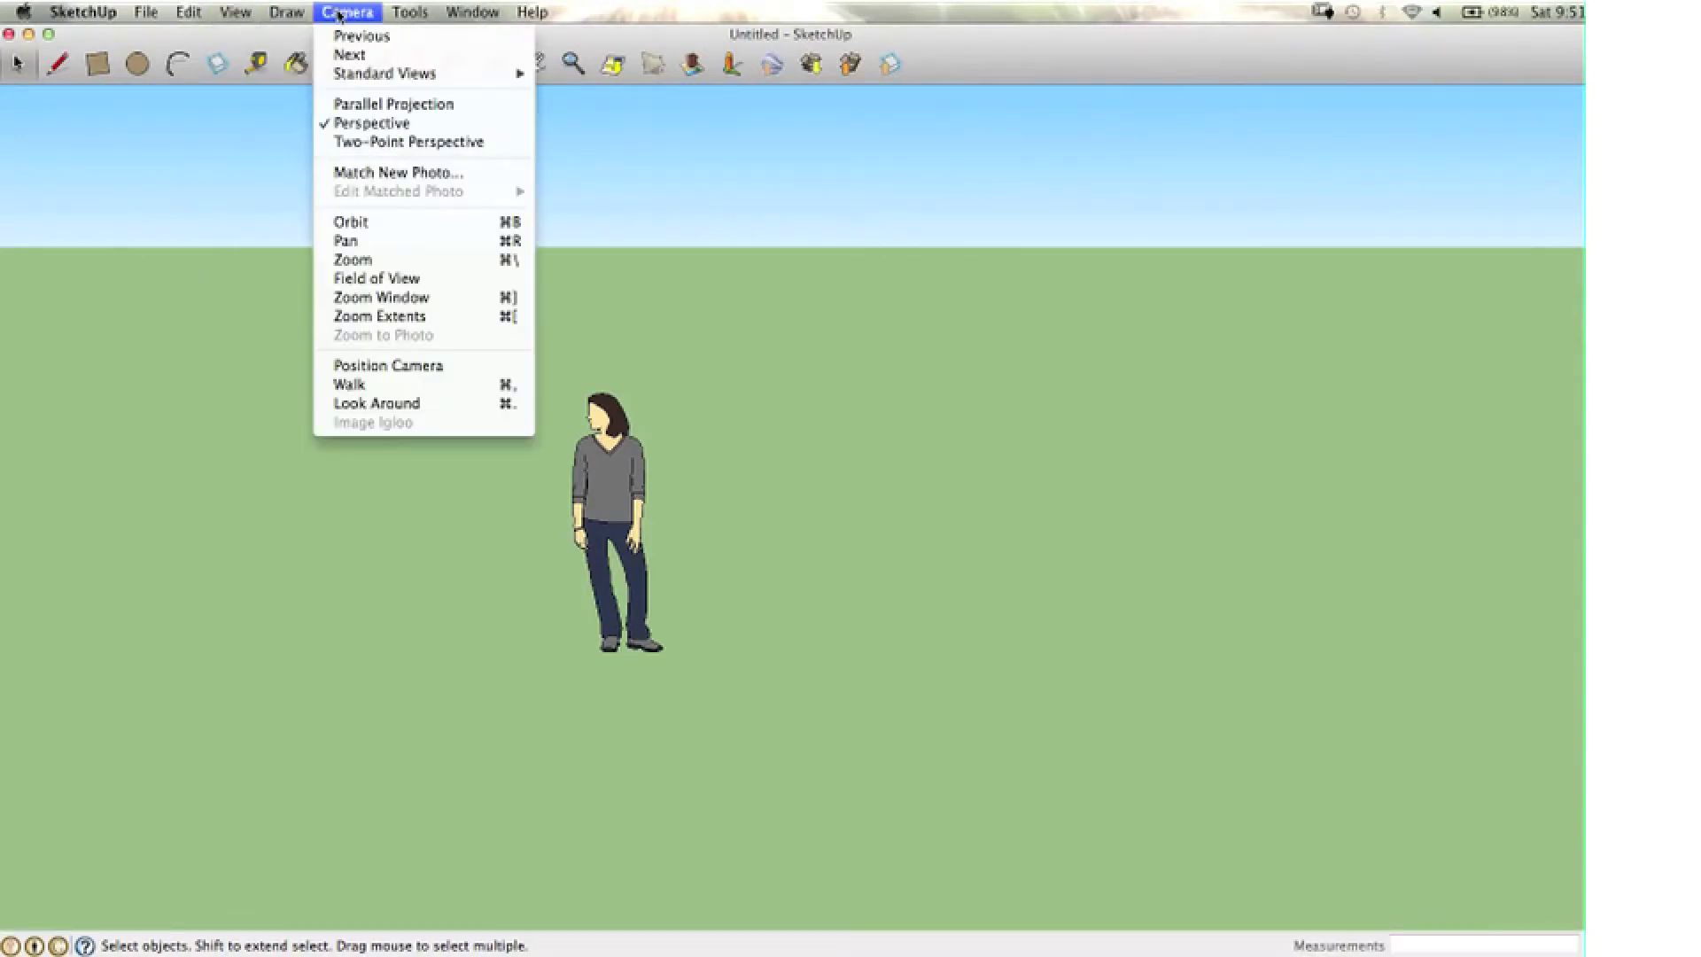
pyautogui.click(394, 105)
pyautogui.click(346, 16)
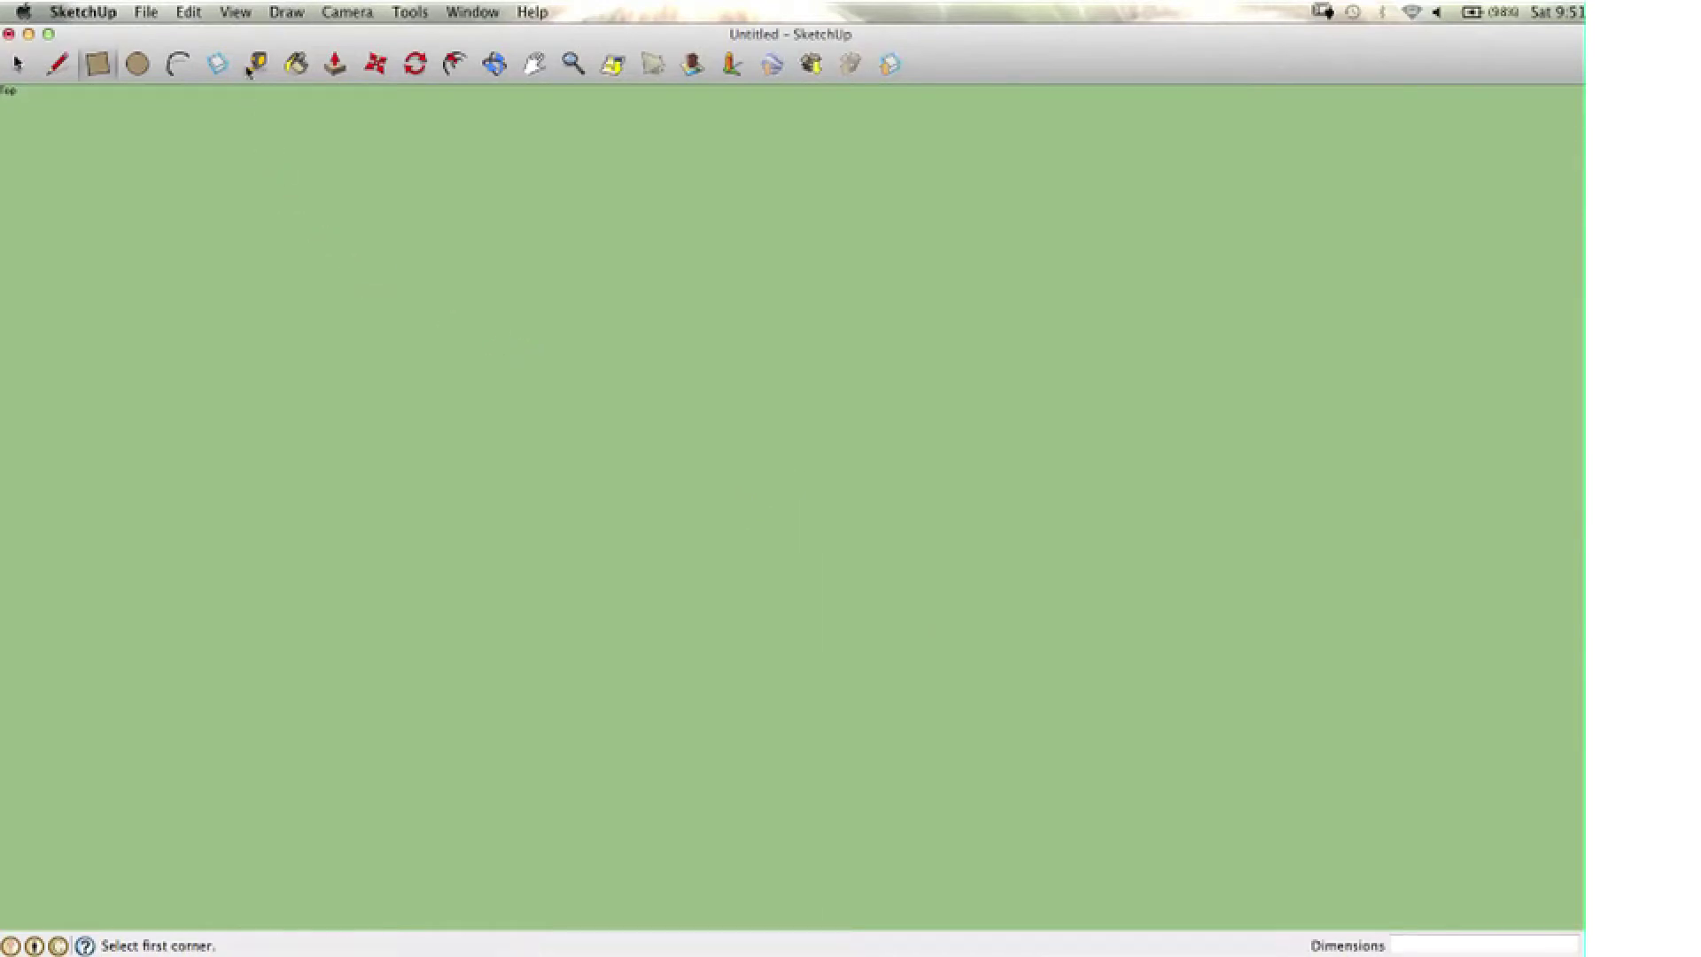
# Display the Large Tool Set palette
pyautogui.click(238, 12)
pyautogui.moveTo(257, 36)
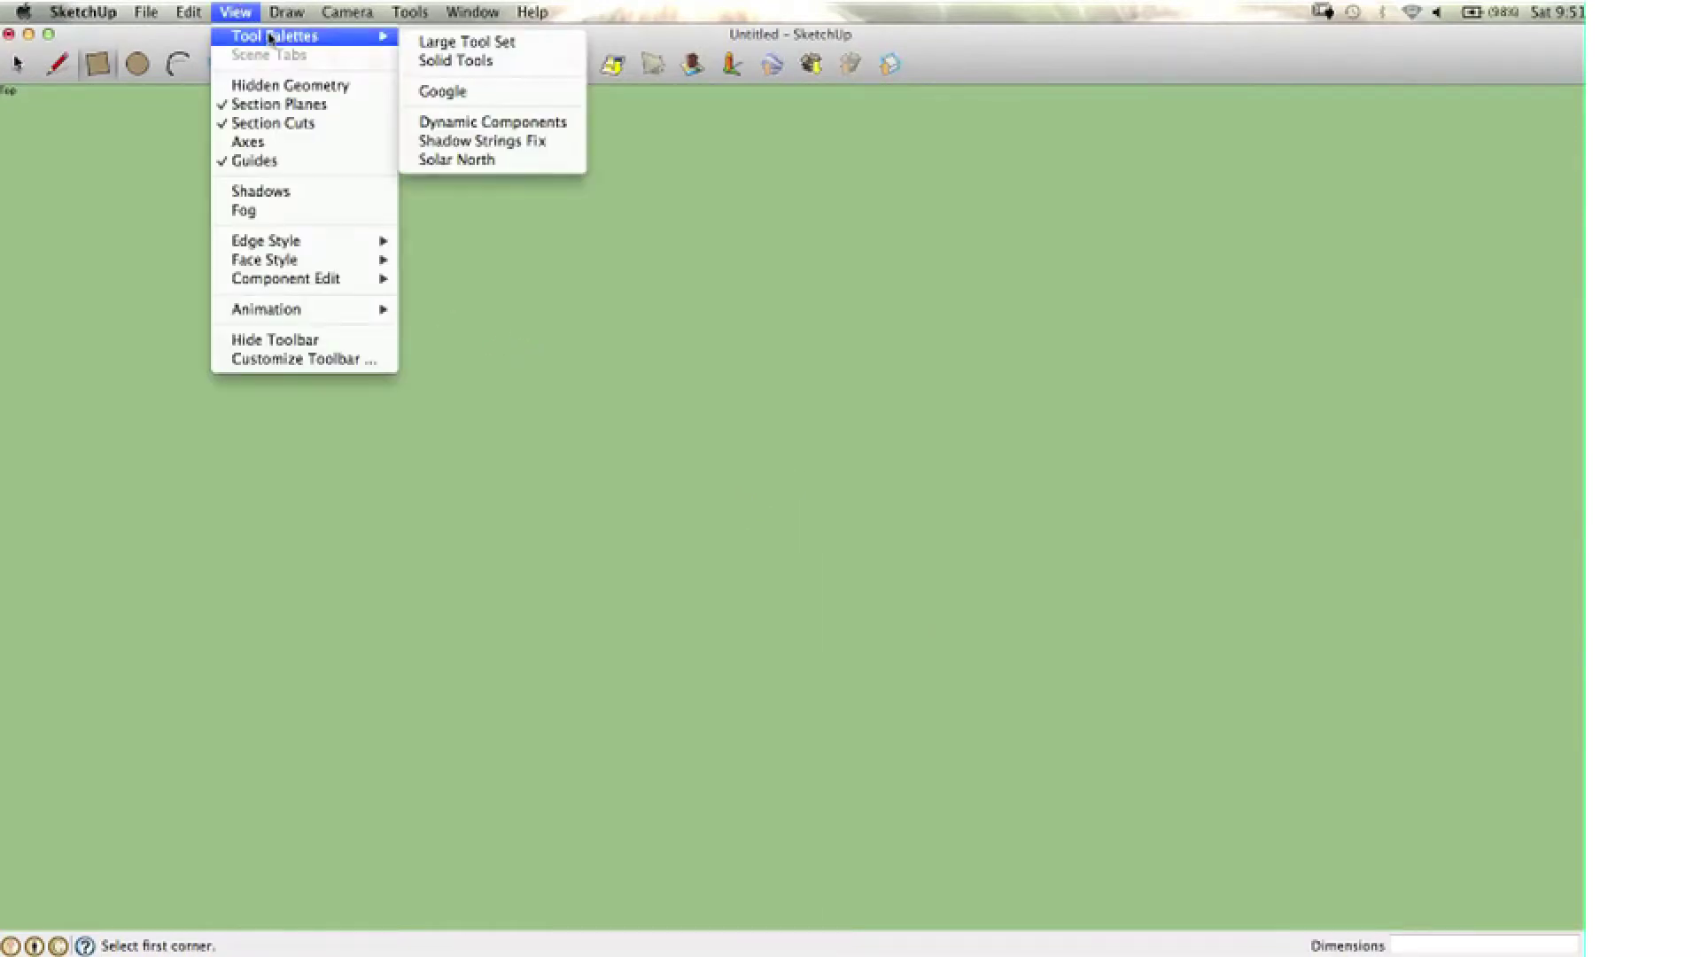
pyautogui.click(421, 40)
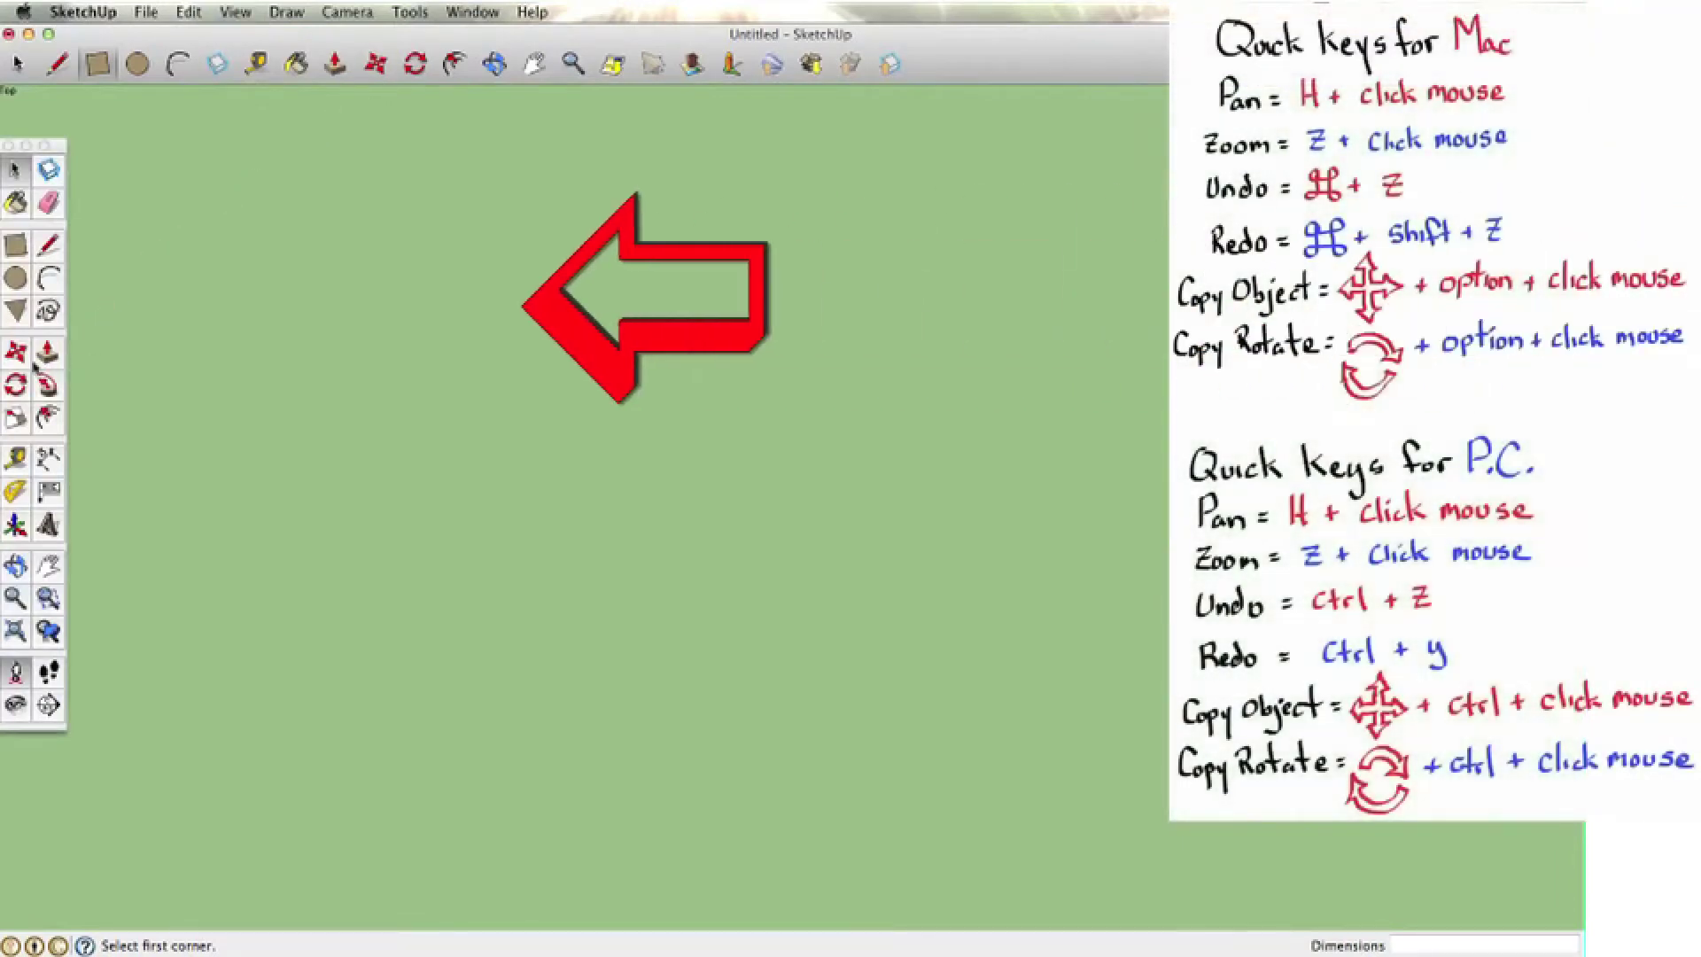
# Draw a four-sided polygon with a radius of about 3' 2" and its sides parallel to the axes
pyautogui.click(16, 311)
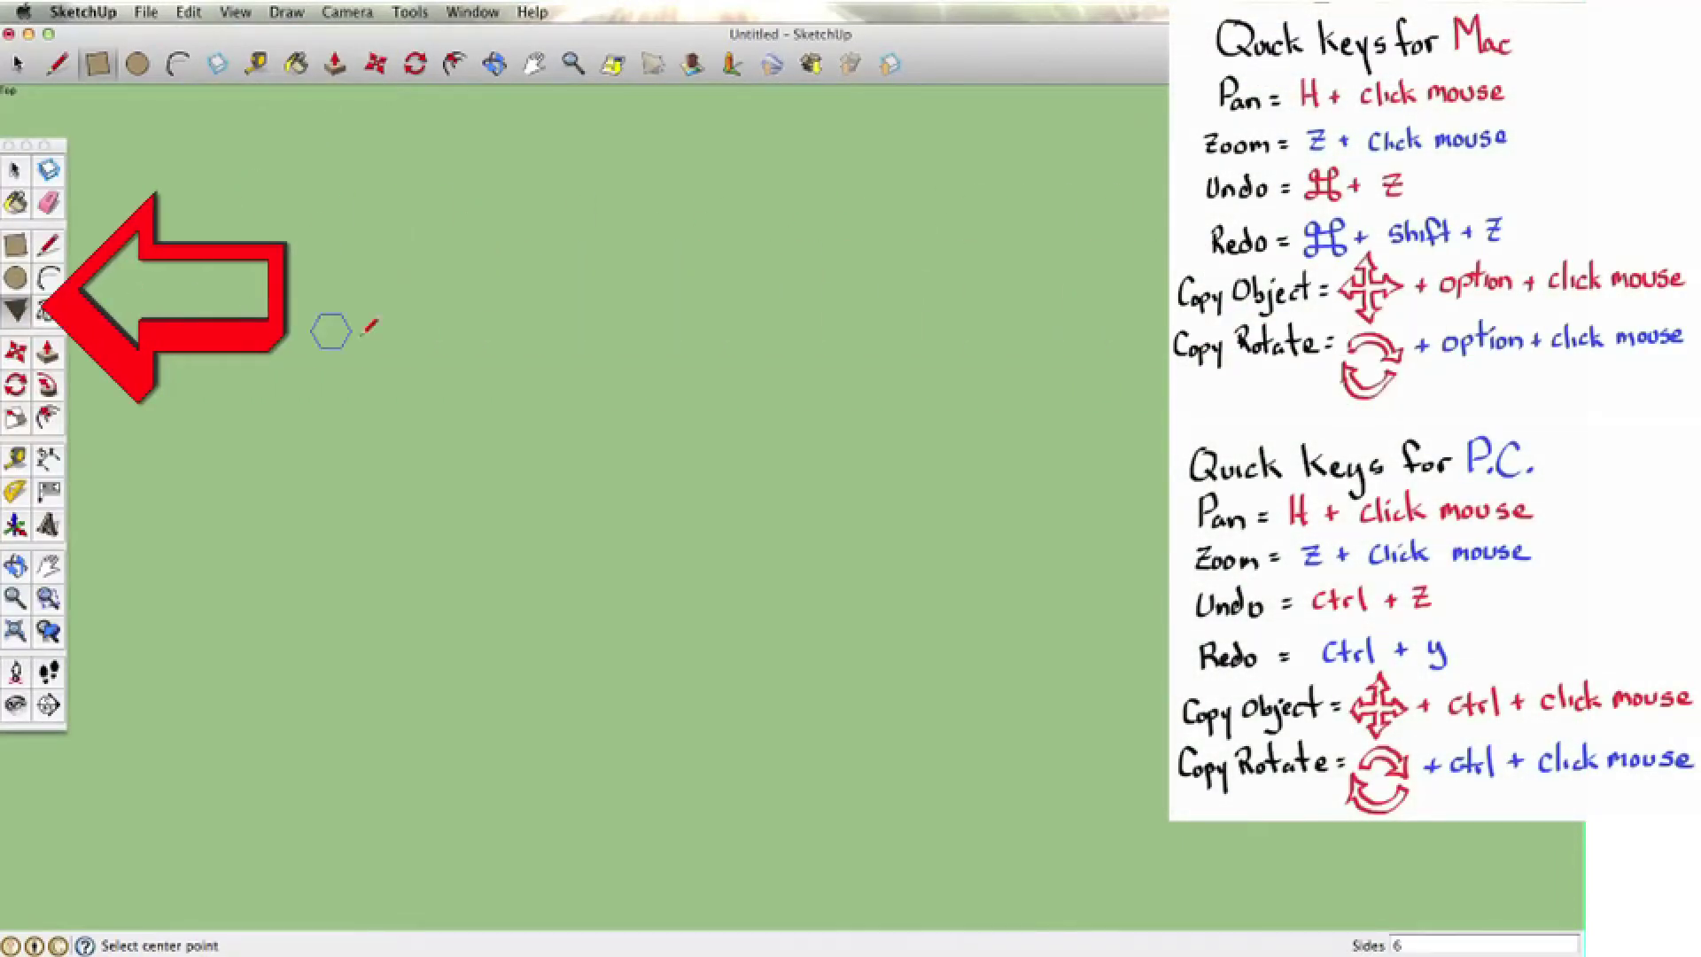
pyautogui.click(521, 425)
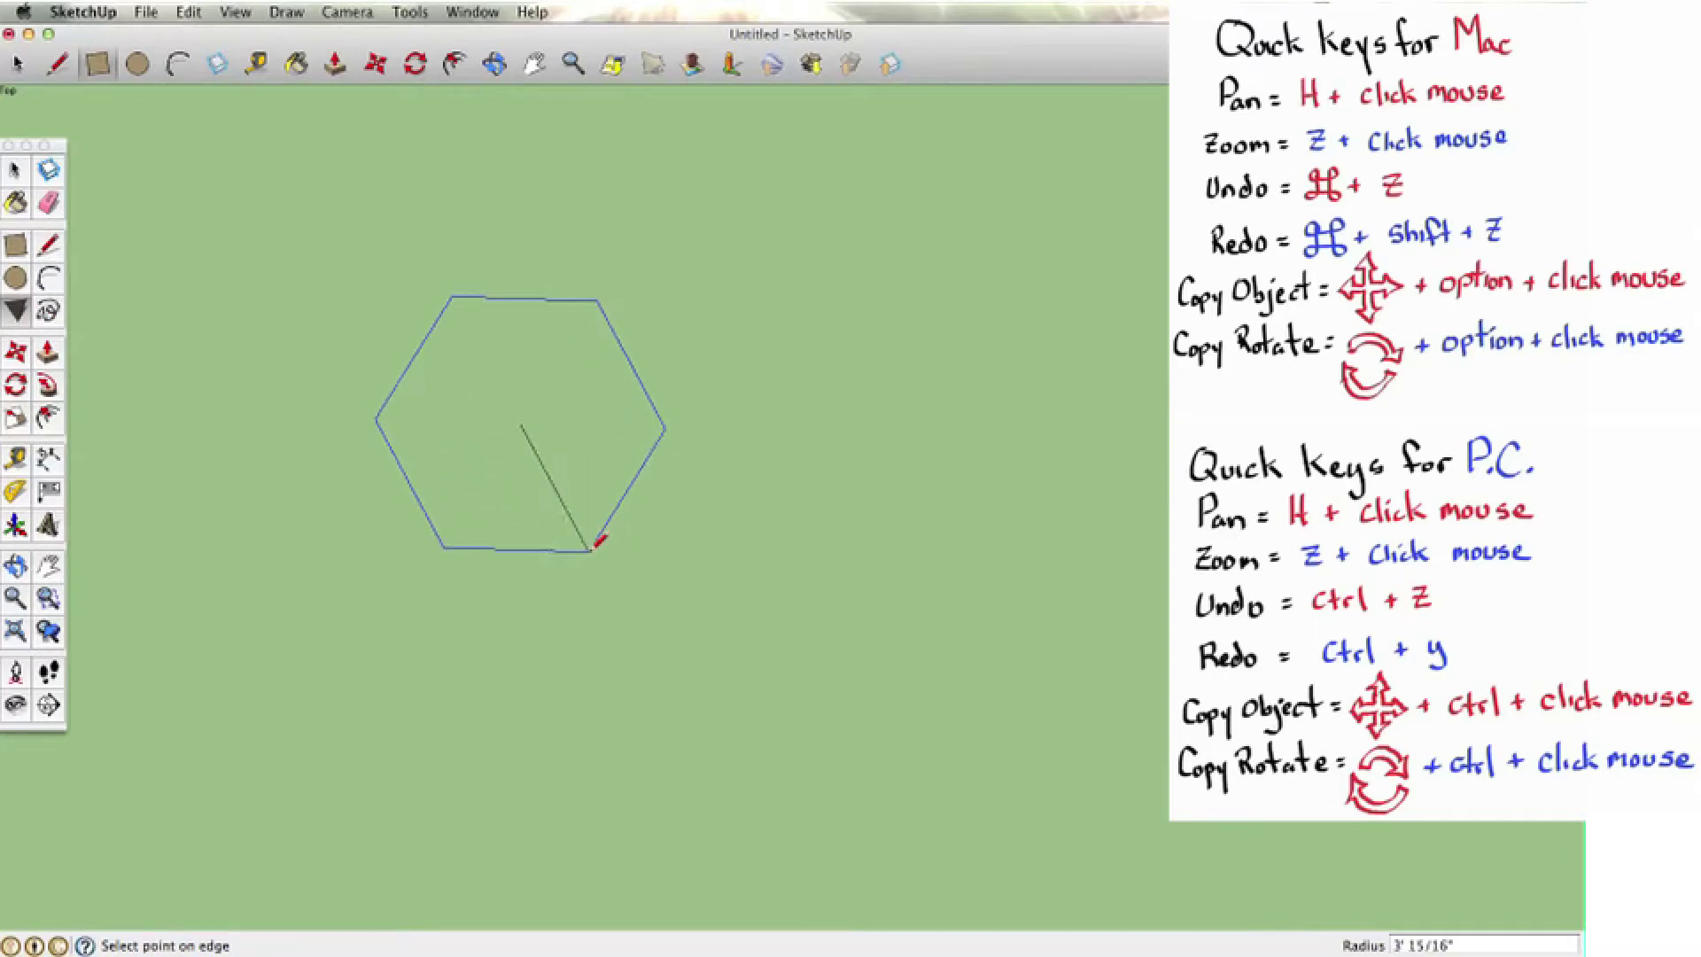
pyautogui.write('4')
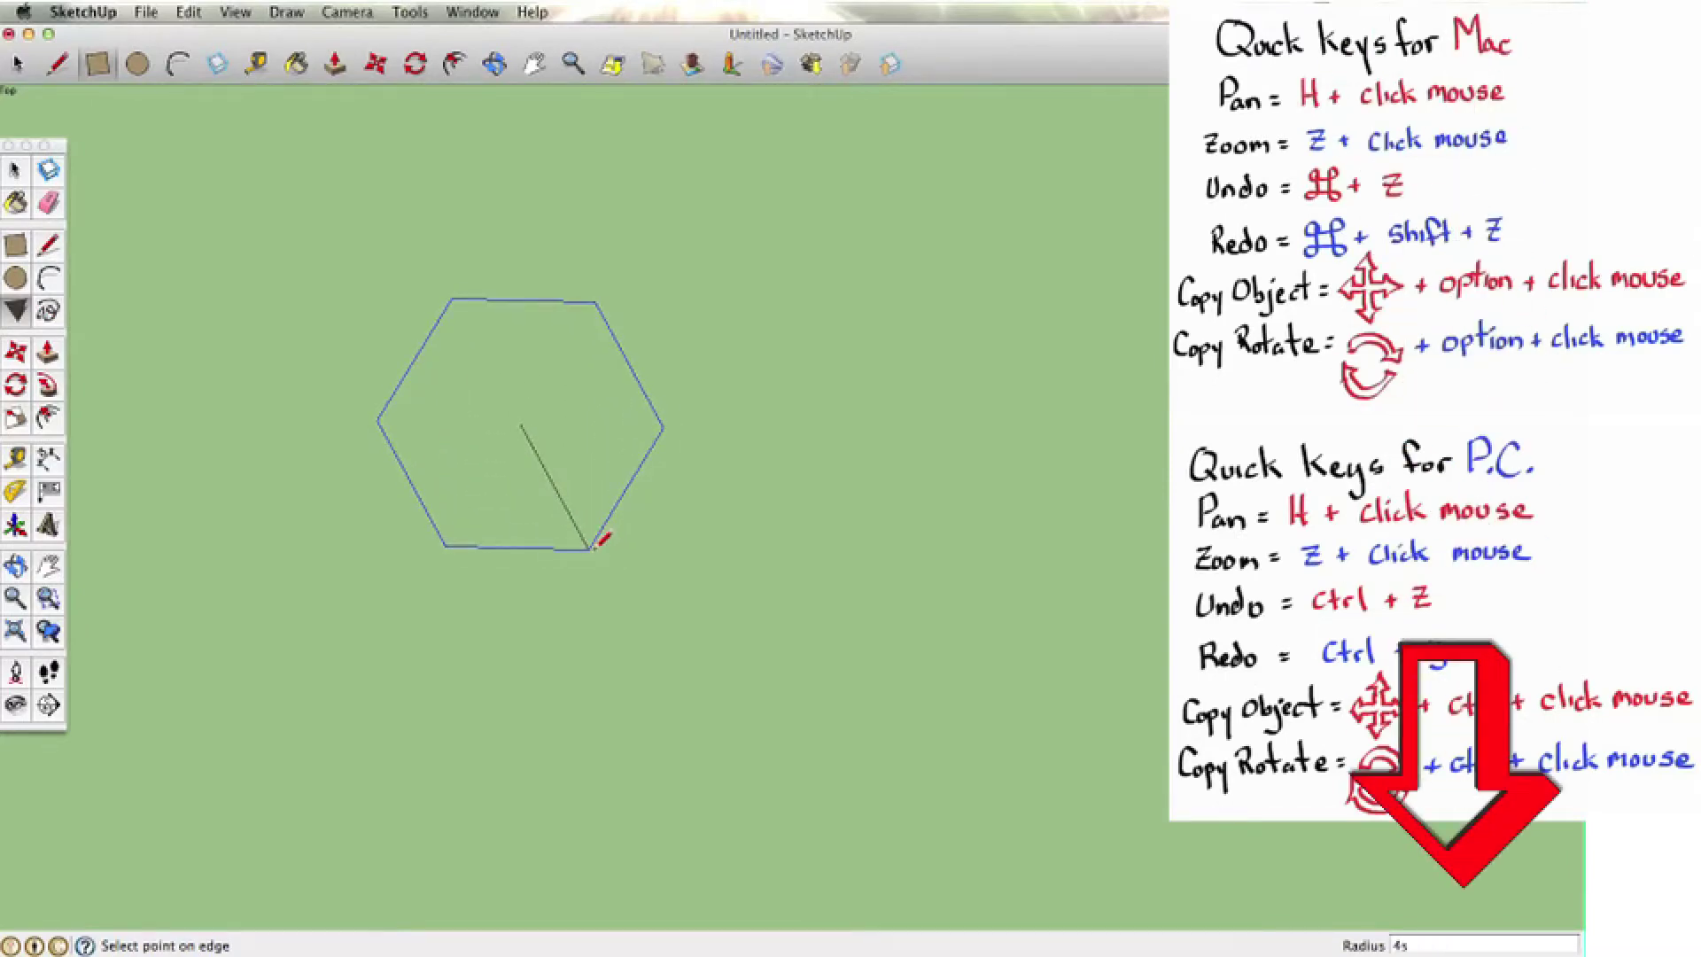
pyautogui.write('s')
pyautogui.press('Return')
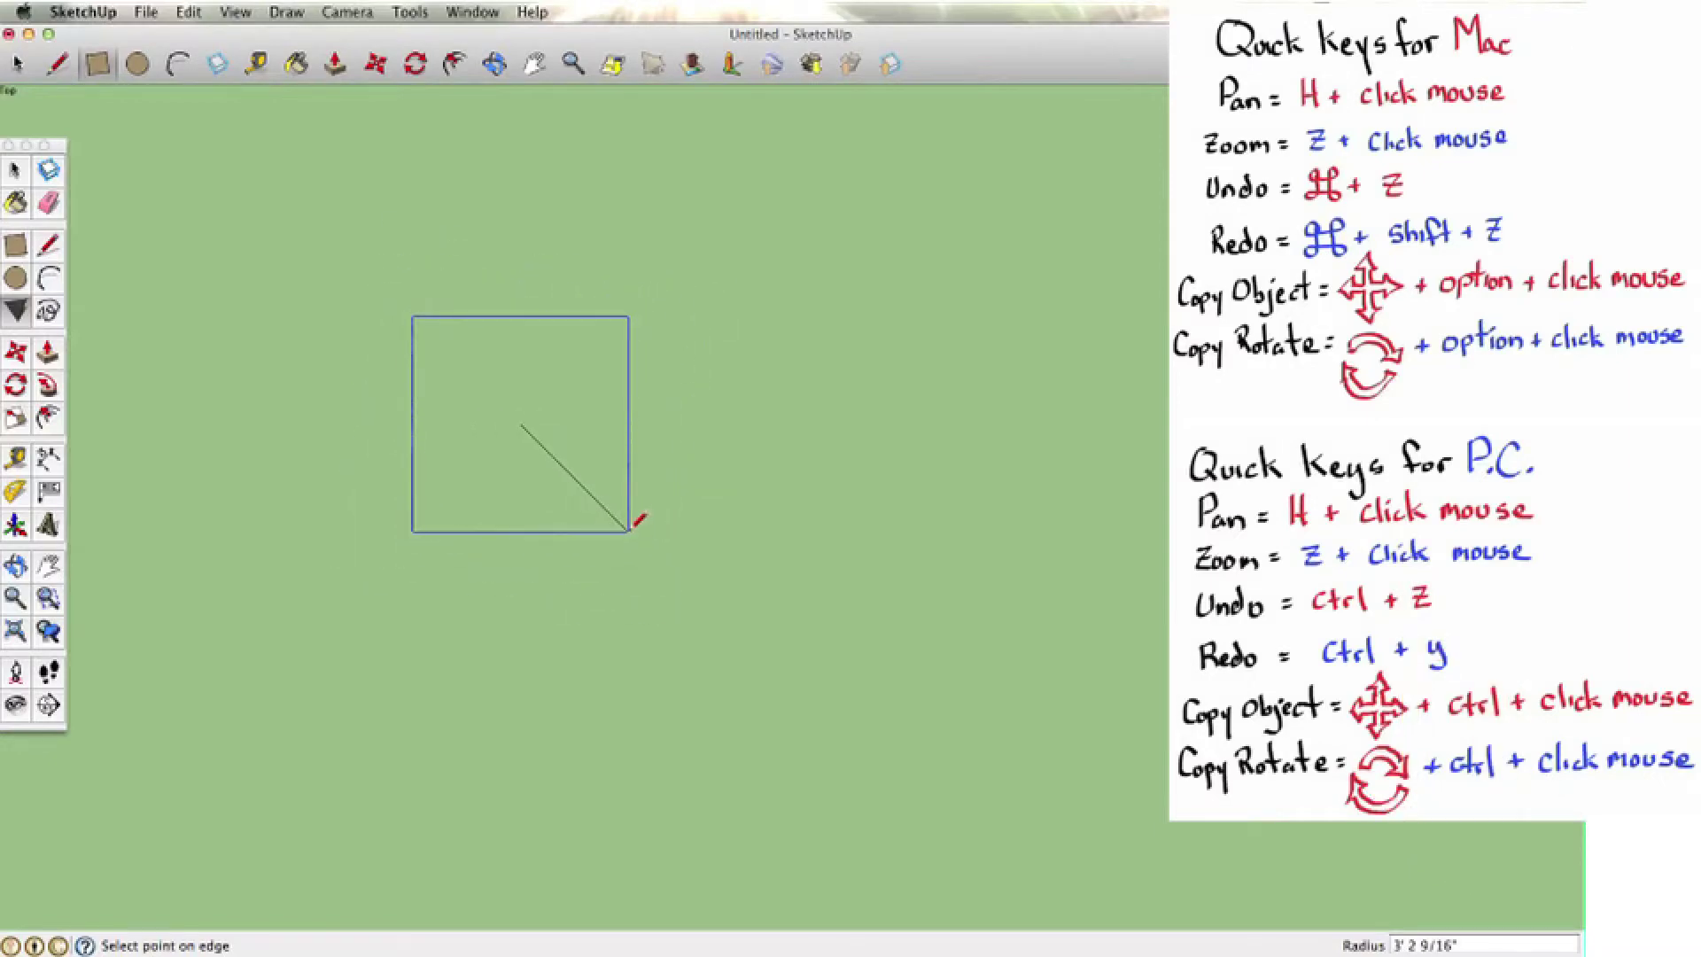
pyautogui.click(628, 528)
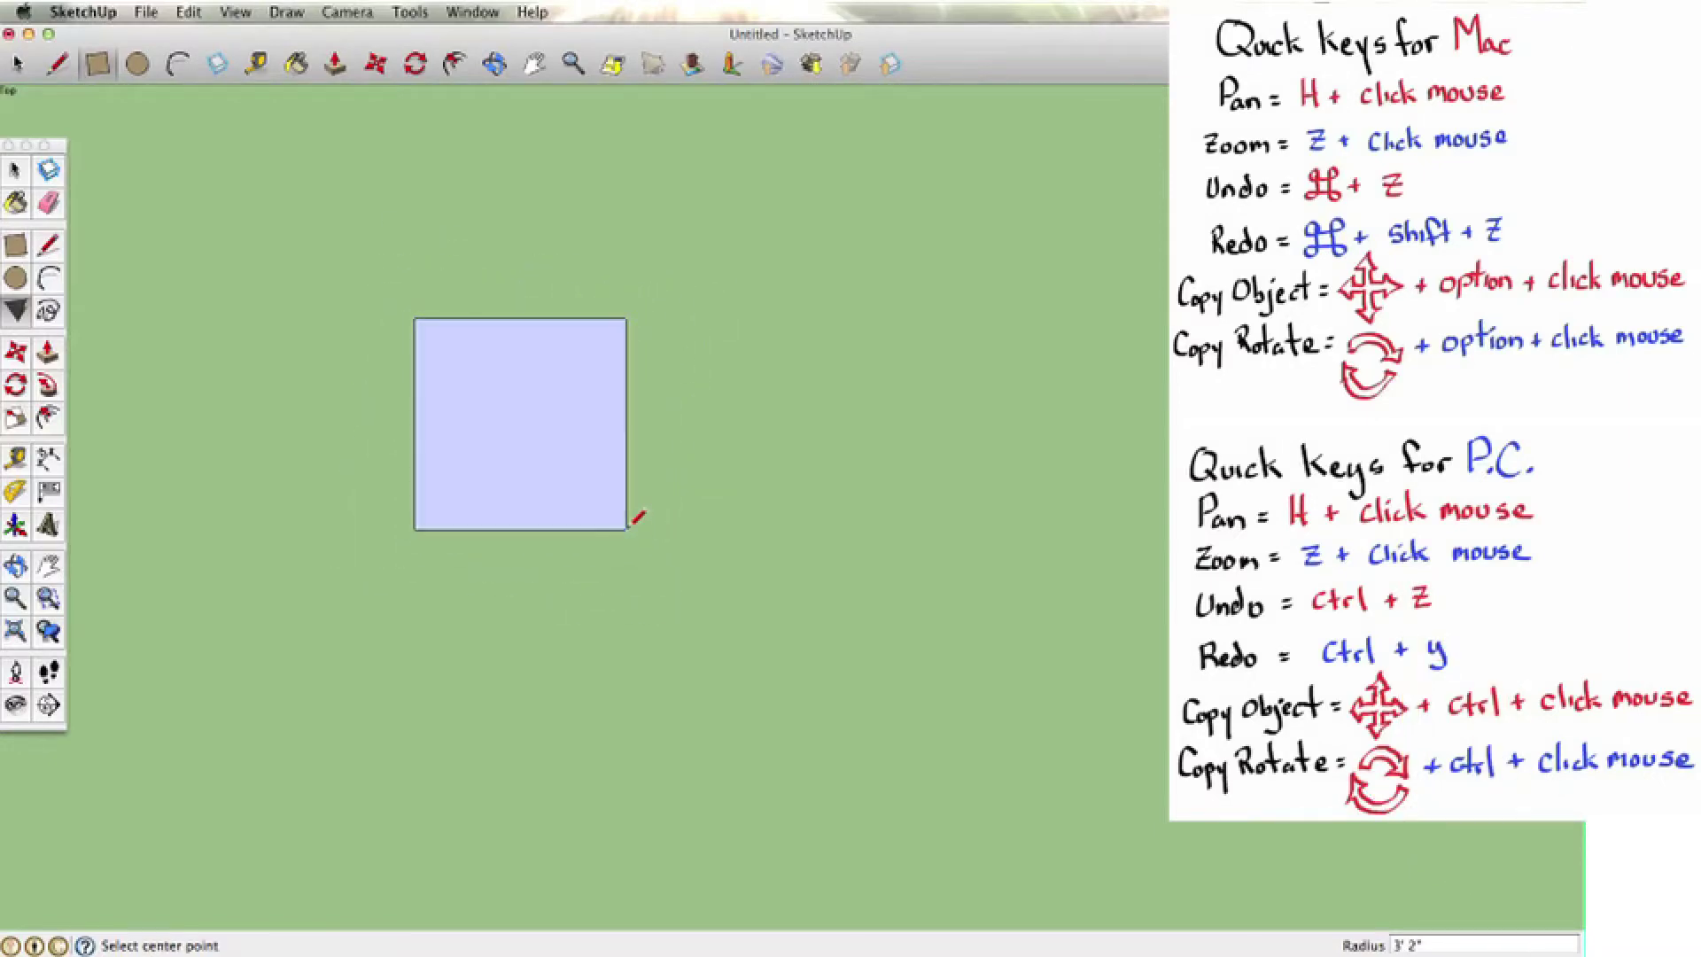
# Turn the whole square, face and edges, into a component with the default name
pyautogui.click(21, 175)
pyautogui.moveTo(314, 264); pyautogui.dragTo(683, 550)
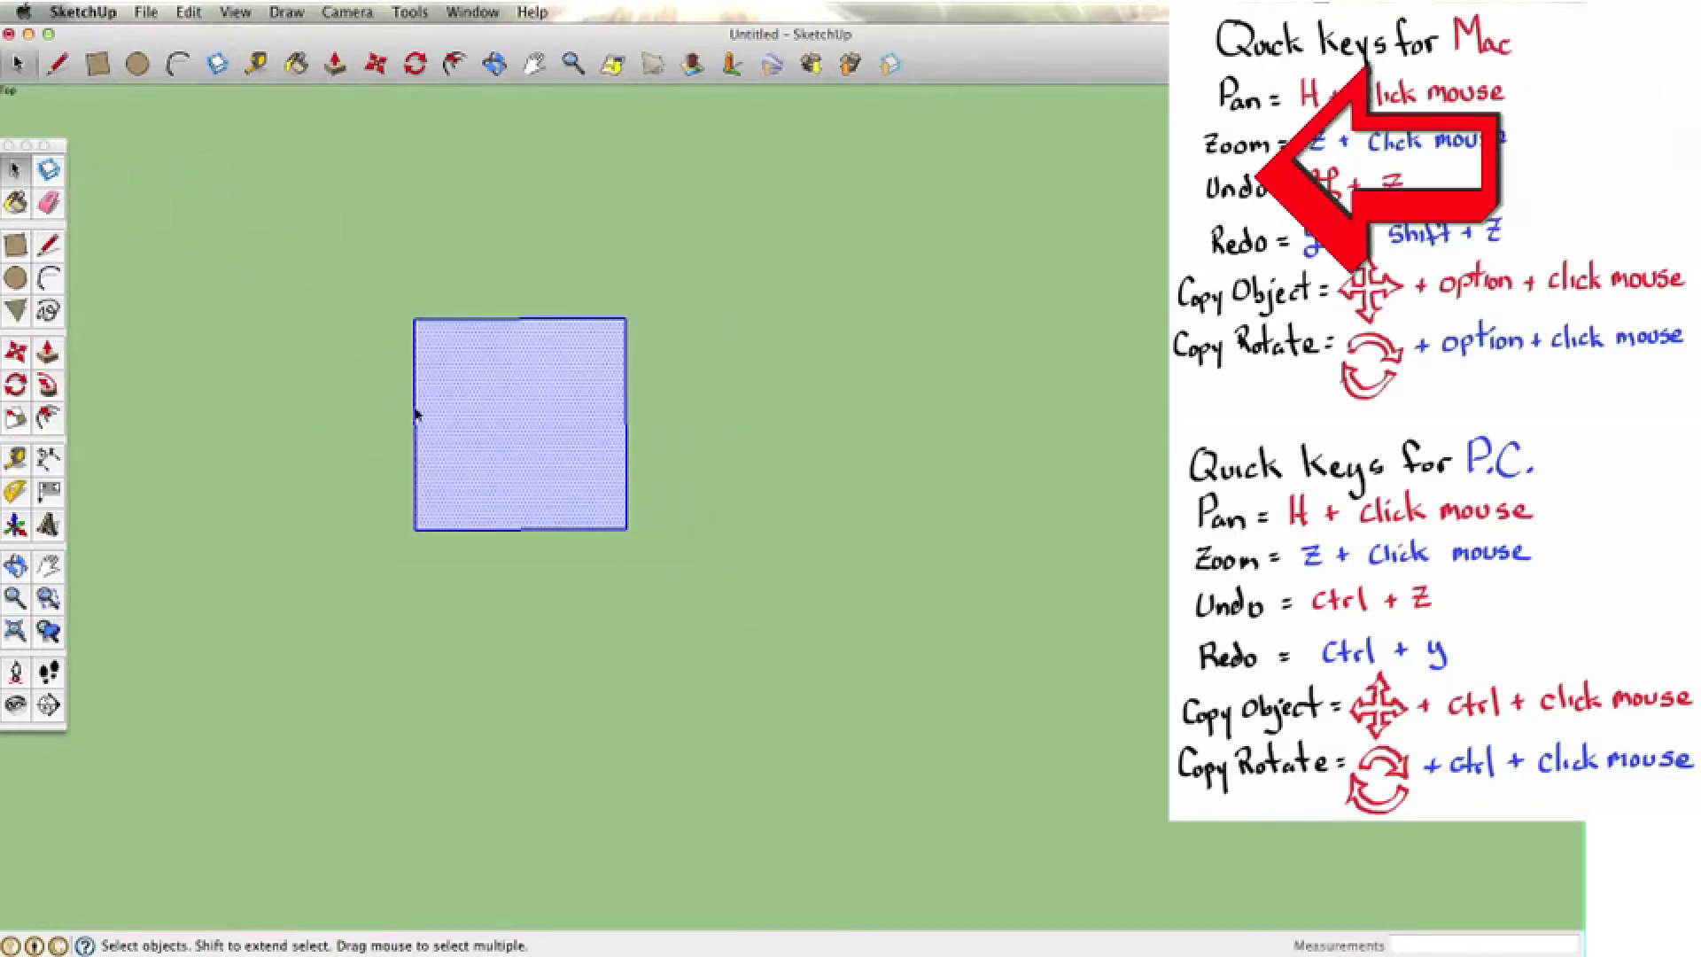
pyautogui.click(49, 169)
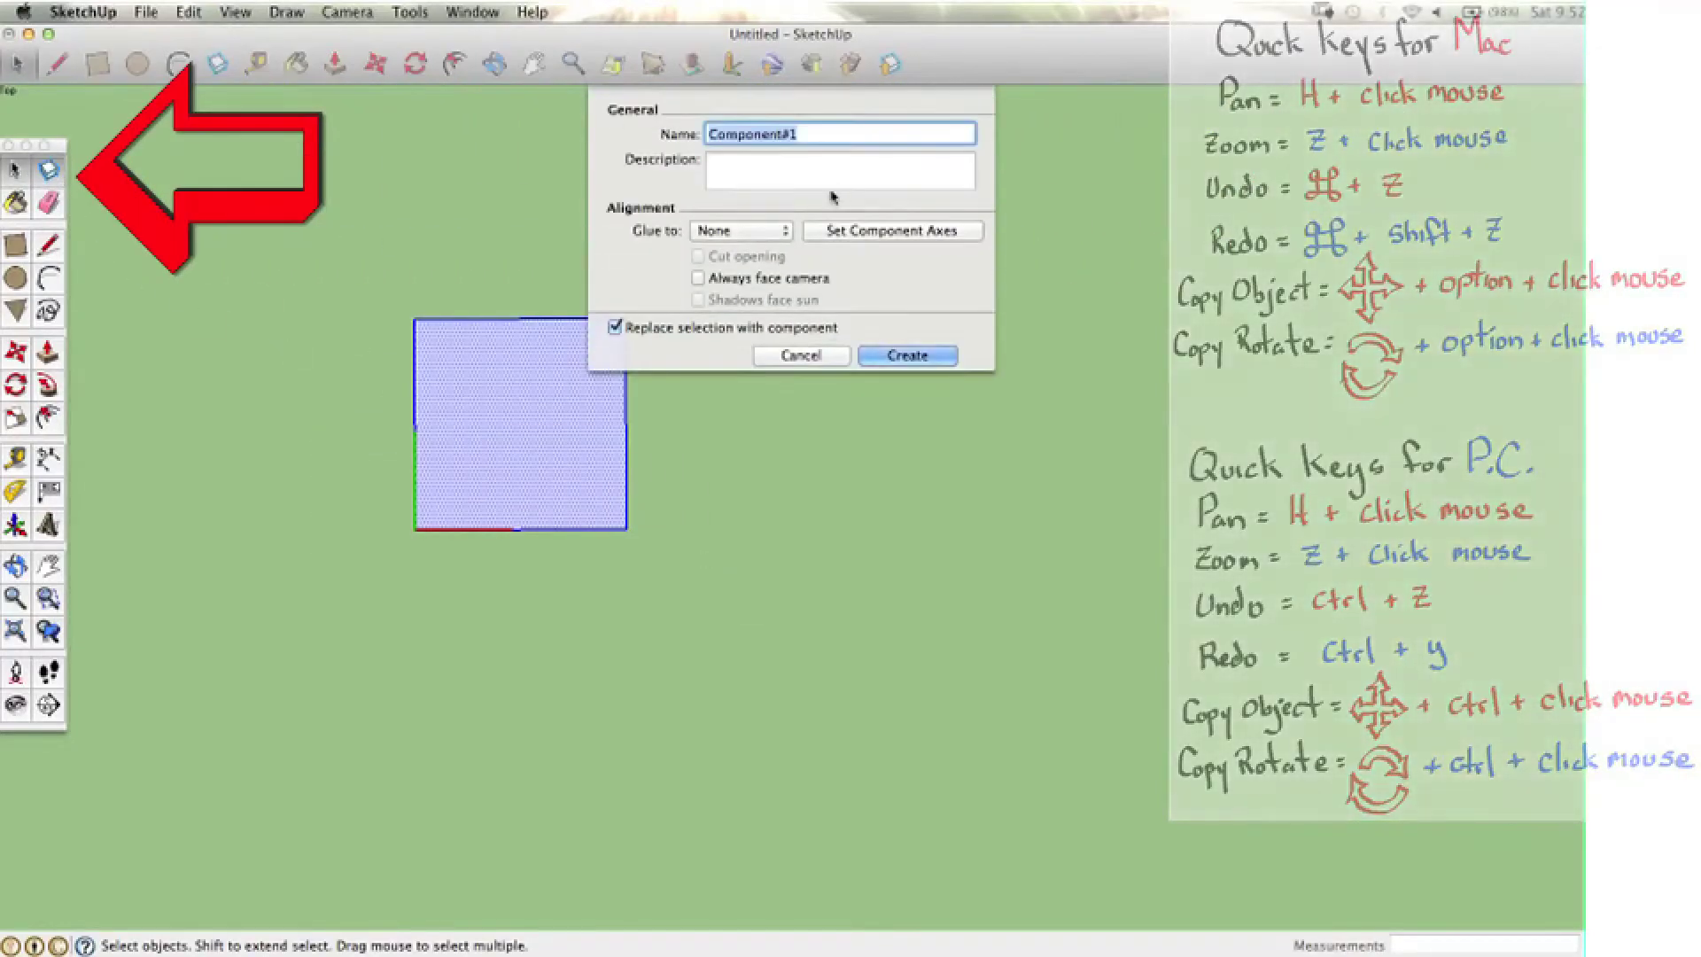
pyautogui.press('Return')
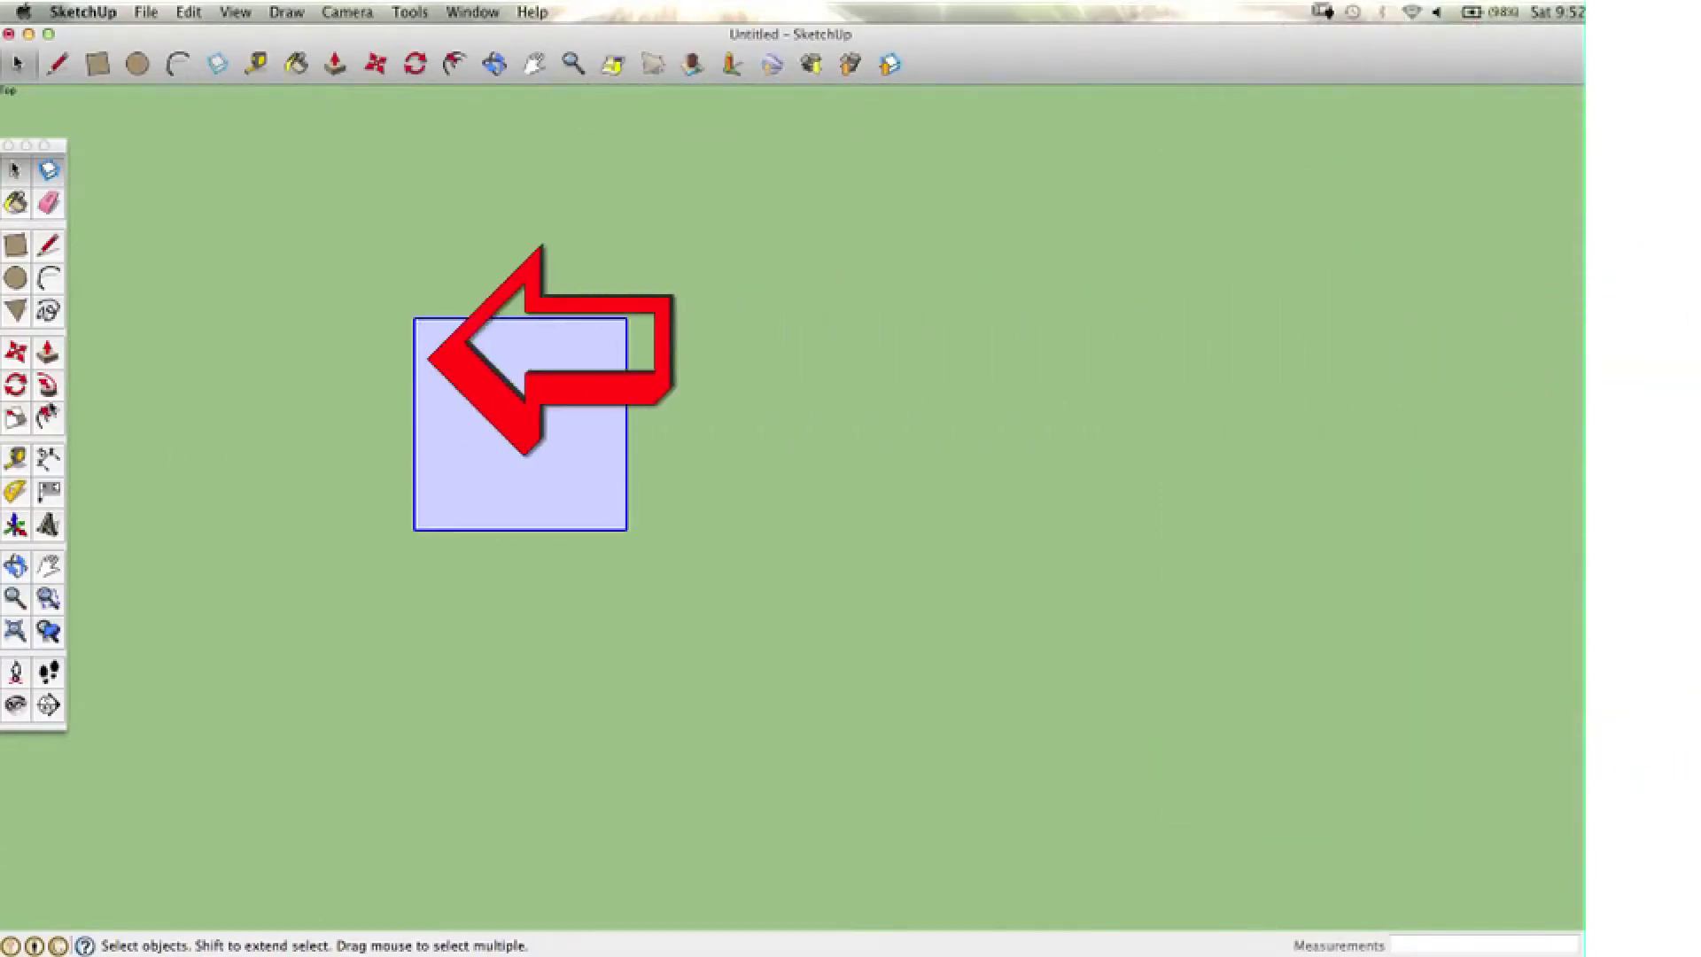
# Copy the square component twice to the right, snapping corner to corner to form a row of three
pyautogui.click(16, 354)
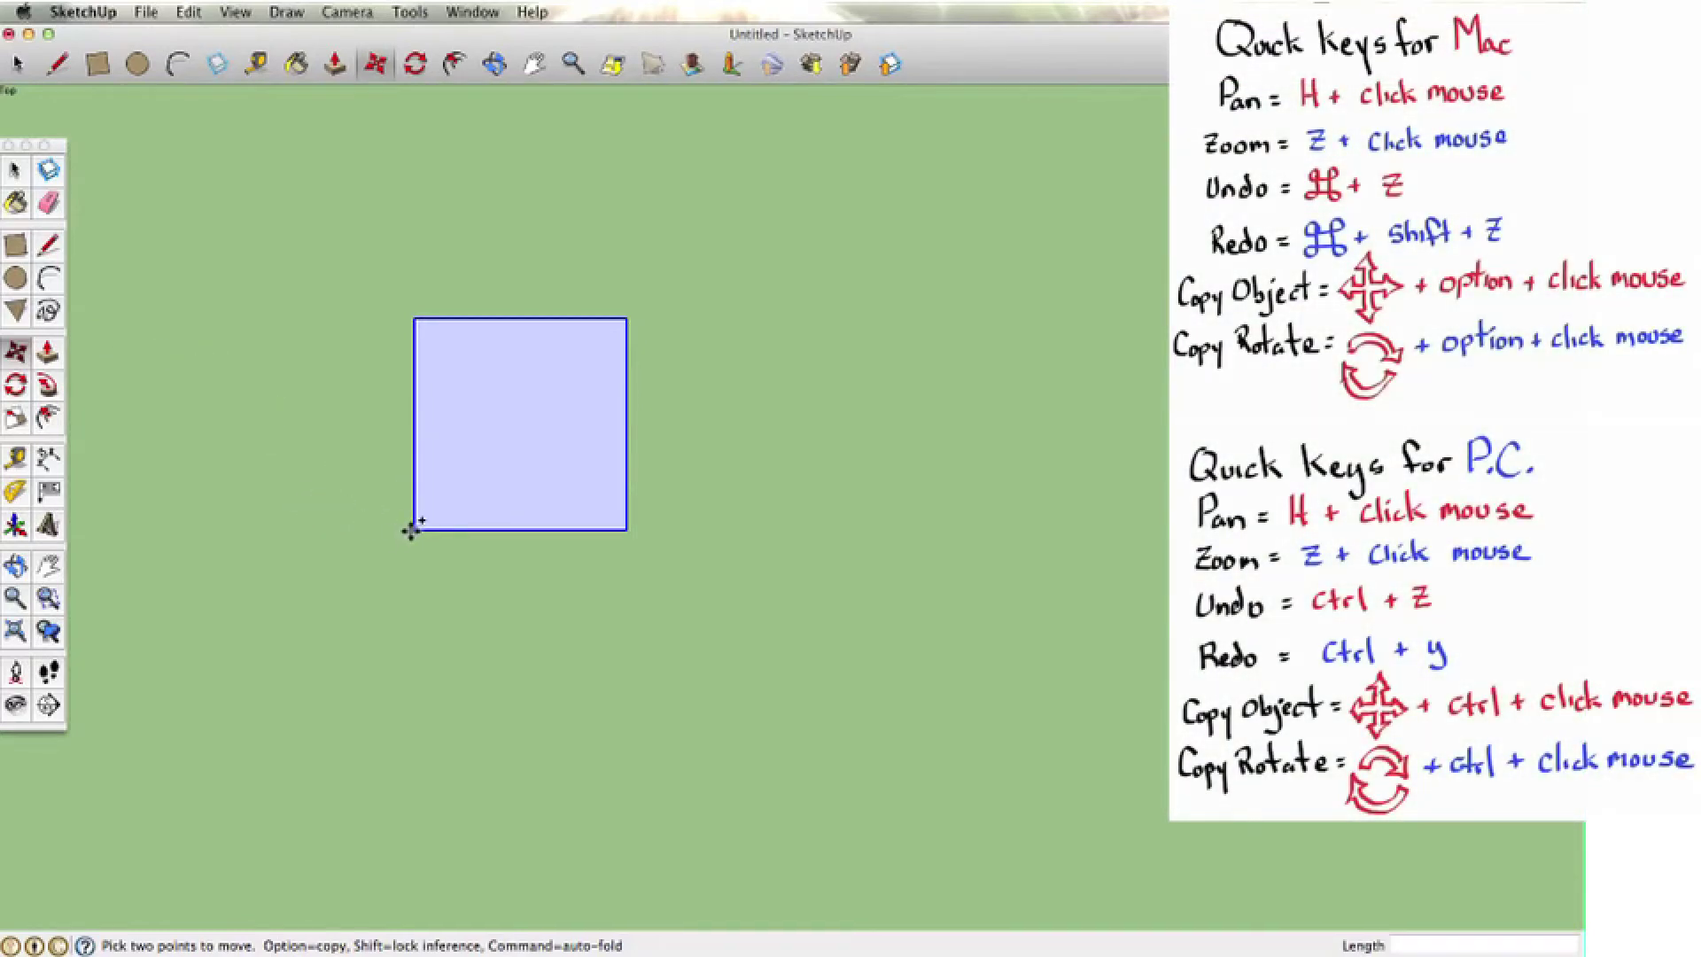
pyautogui.keyDown('alt'); pyautogui.click(410, 529); pyautogui.keyUp('alt')
pyautogui.click(624, 531)
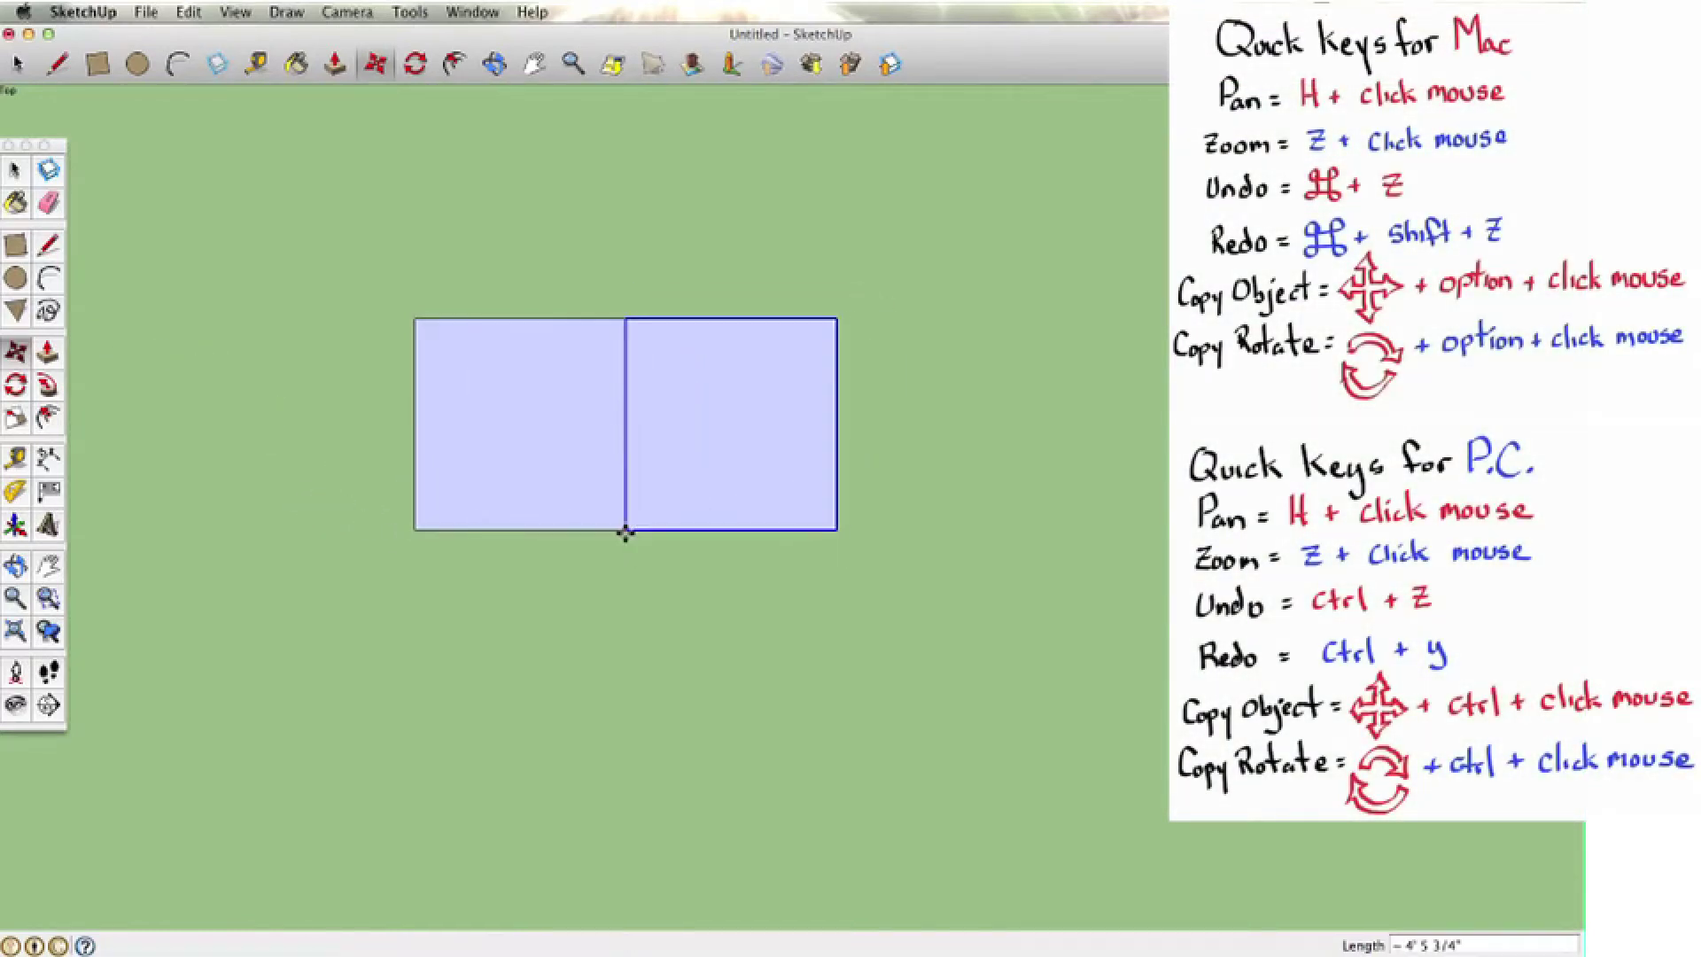
pyautogui.keyDown('alt'); pyautogui.click(625, 530); pyautogui.keyUp('alt')
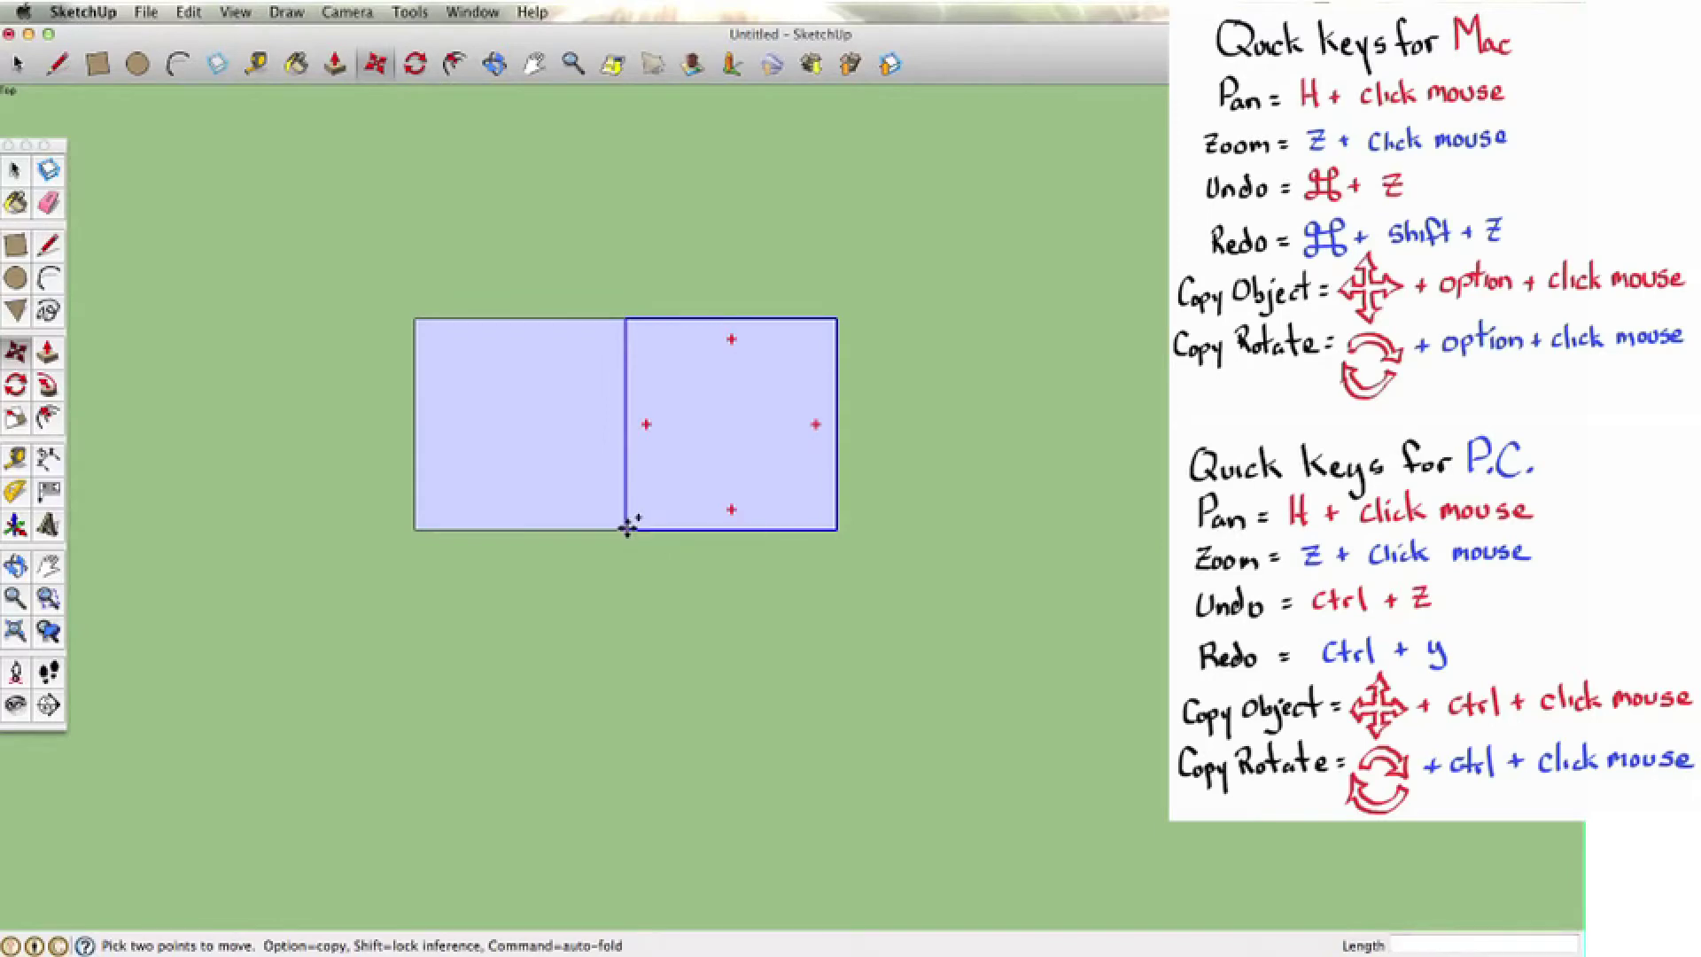
pyautogui.click(836, 528)
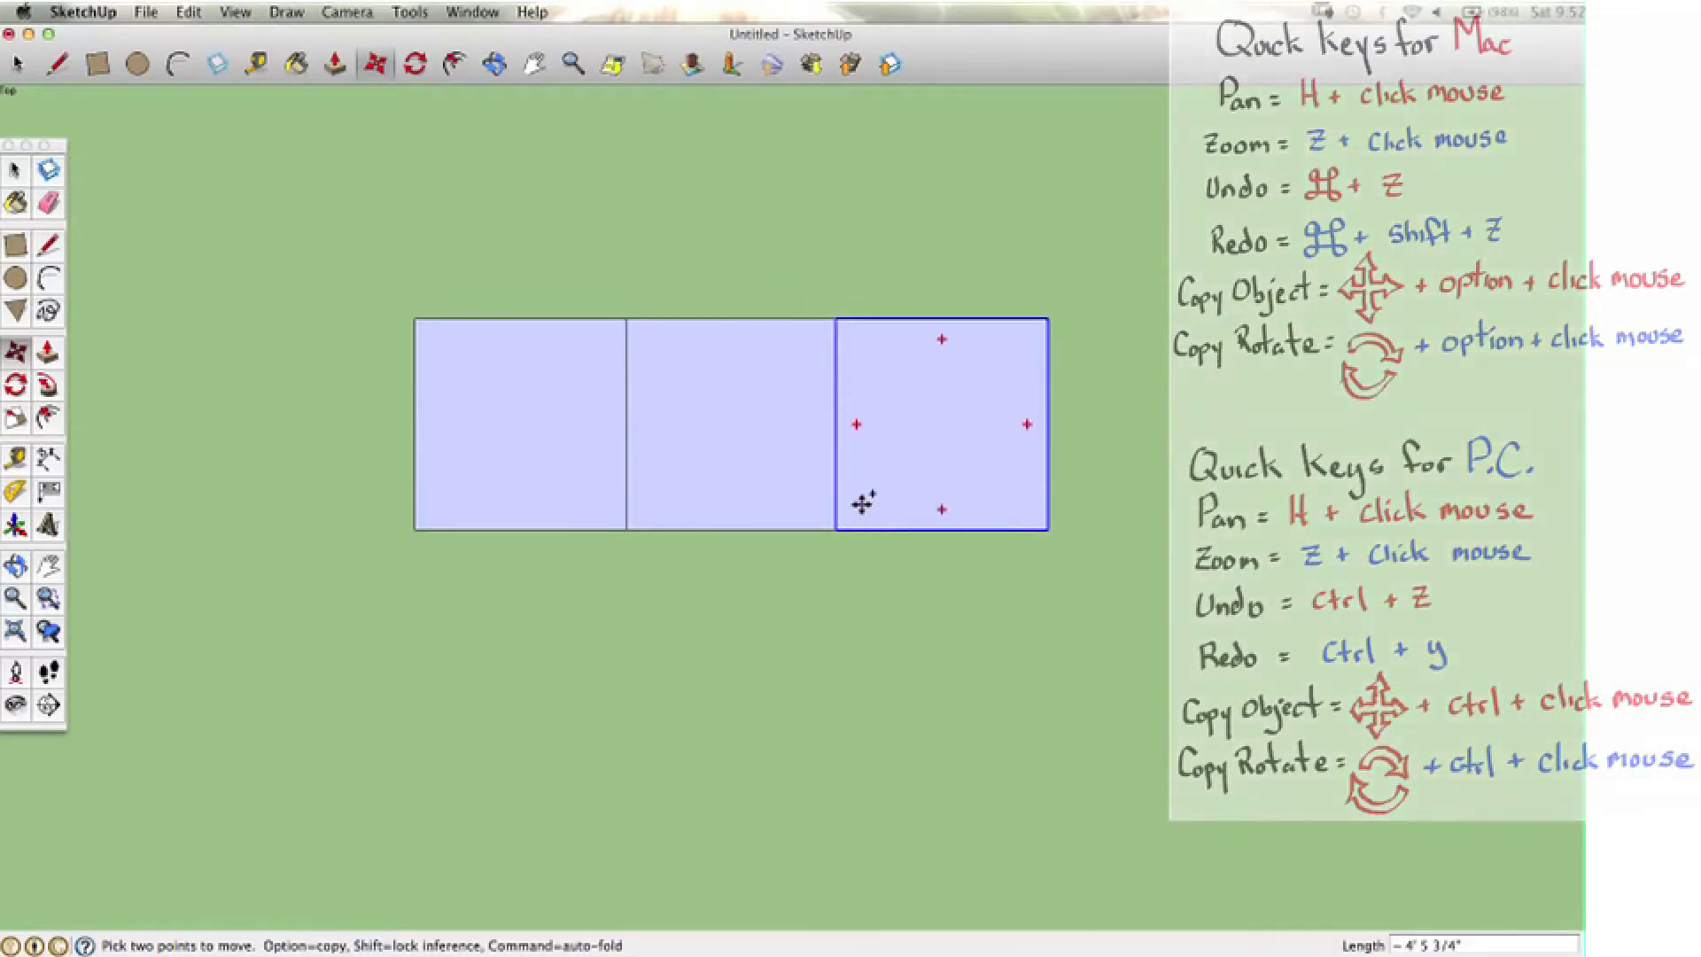
# Copy the third square to the right and move the copy flush against it as the row's fourth square
pyautogui.keyDown('alt'); pyautogui.click(835, 529); pyautogui.keyUp('alt')
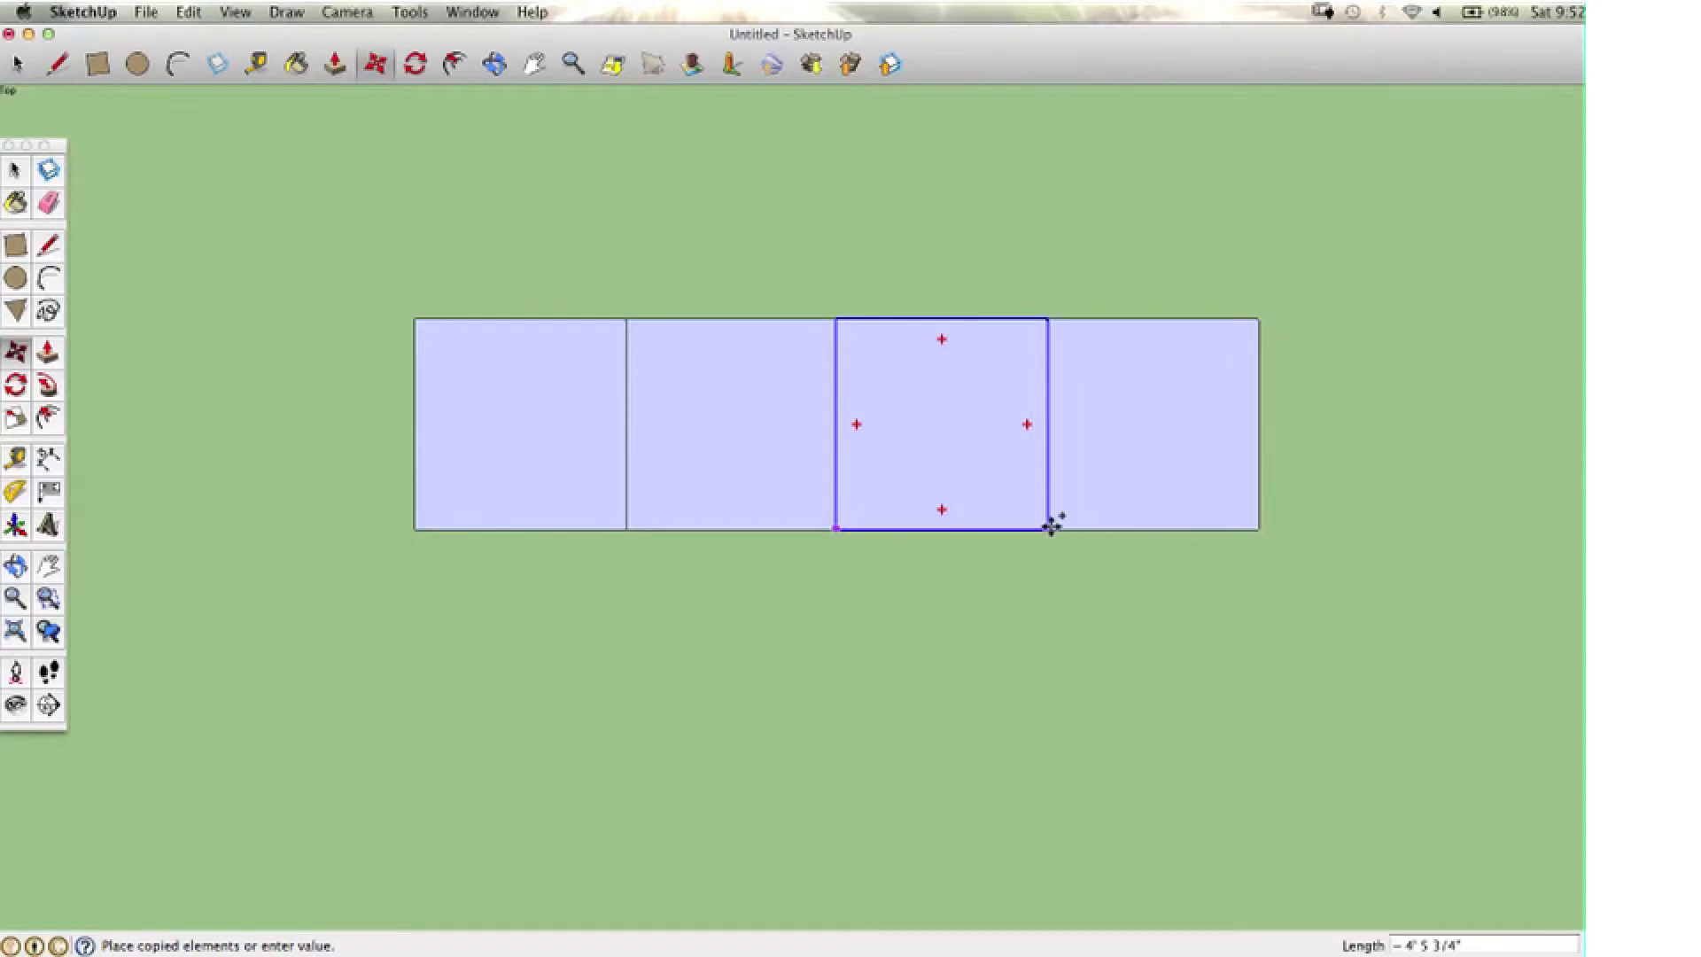
pyautogui.click(1132, 529)
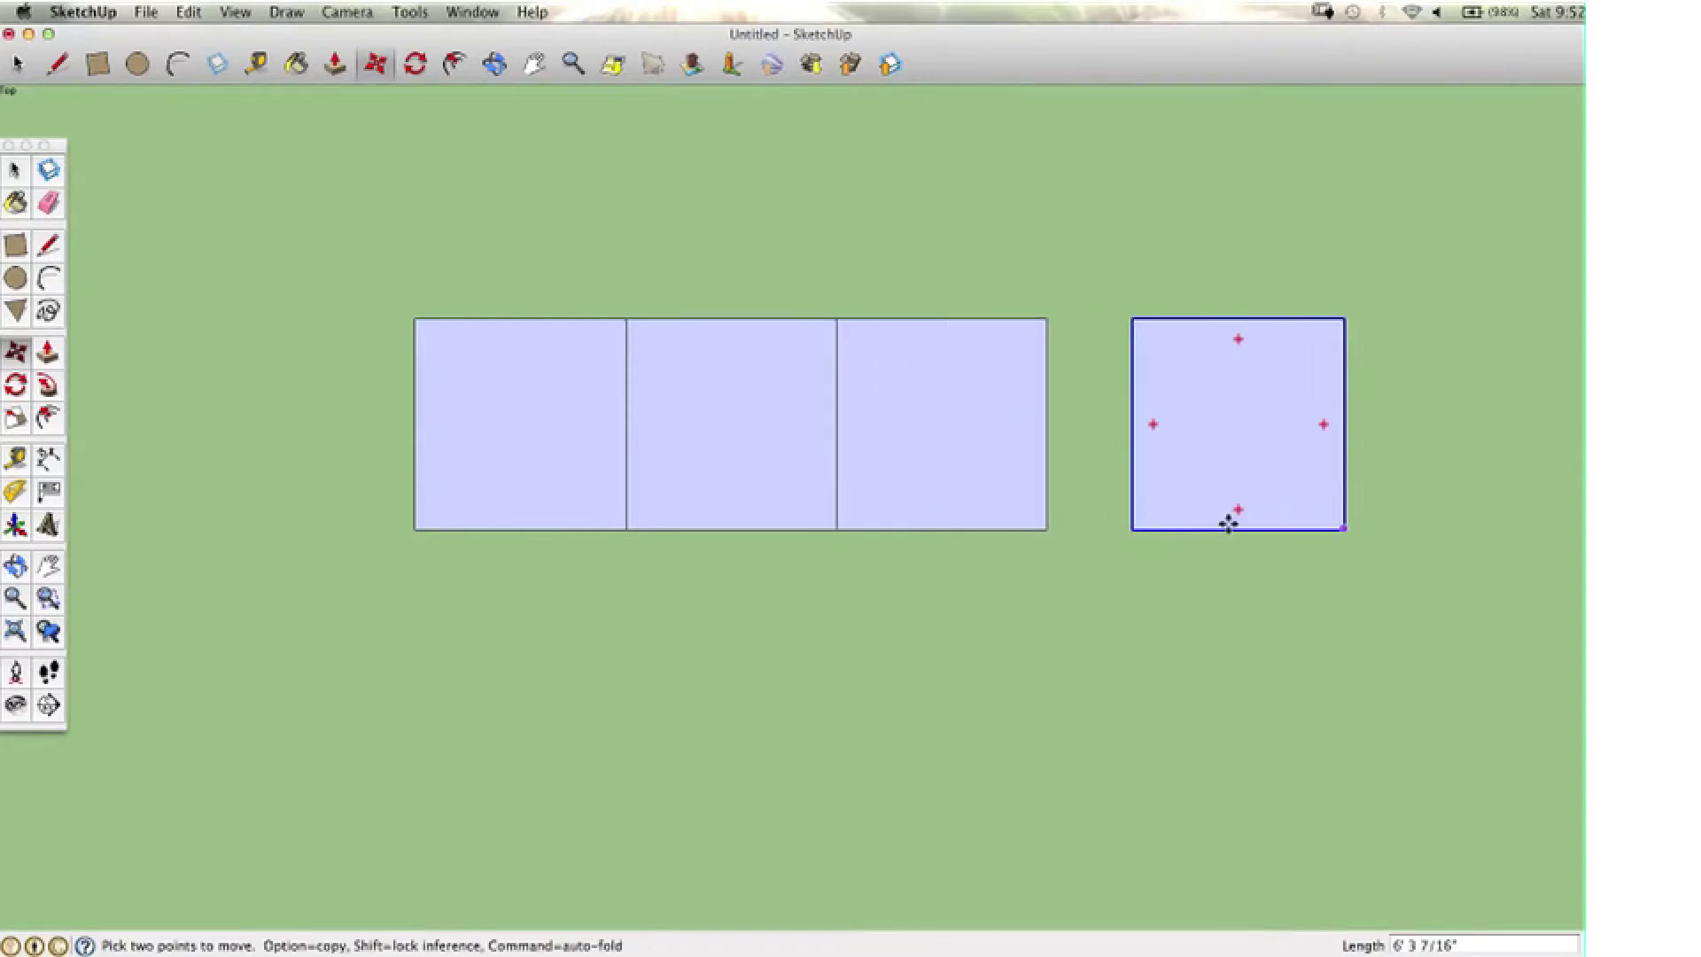
pyautogui.click(1344, 529)
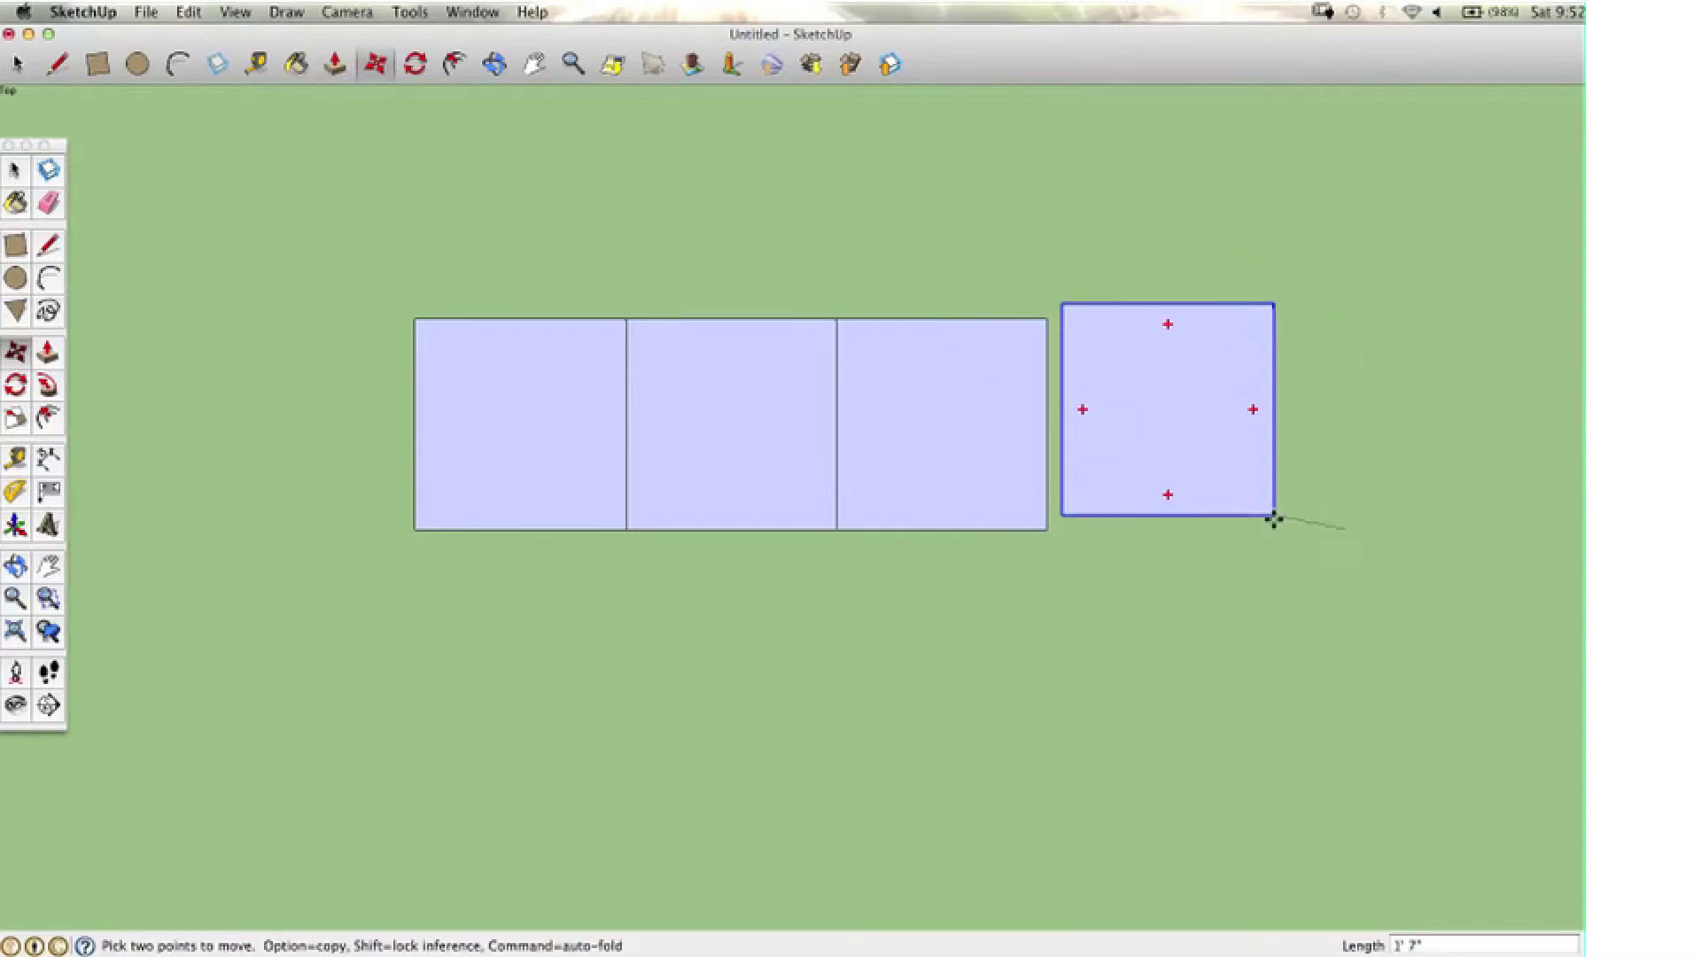
pyautogui.click(1314, 530)
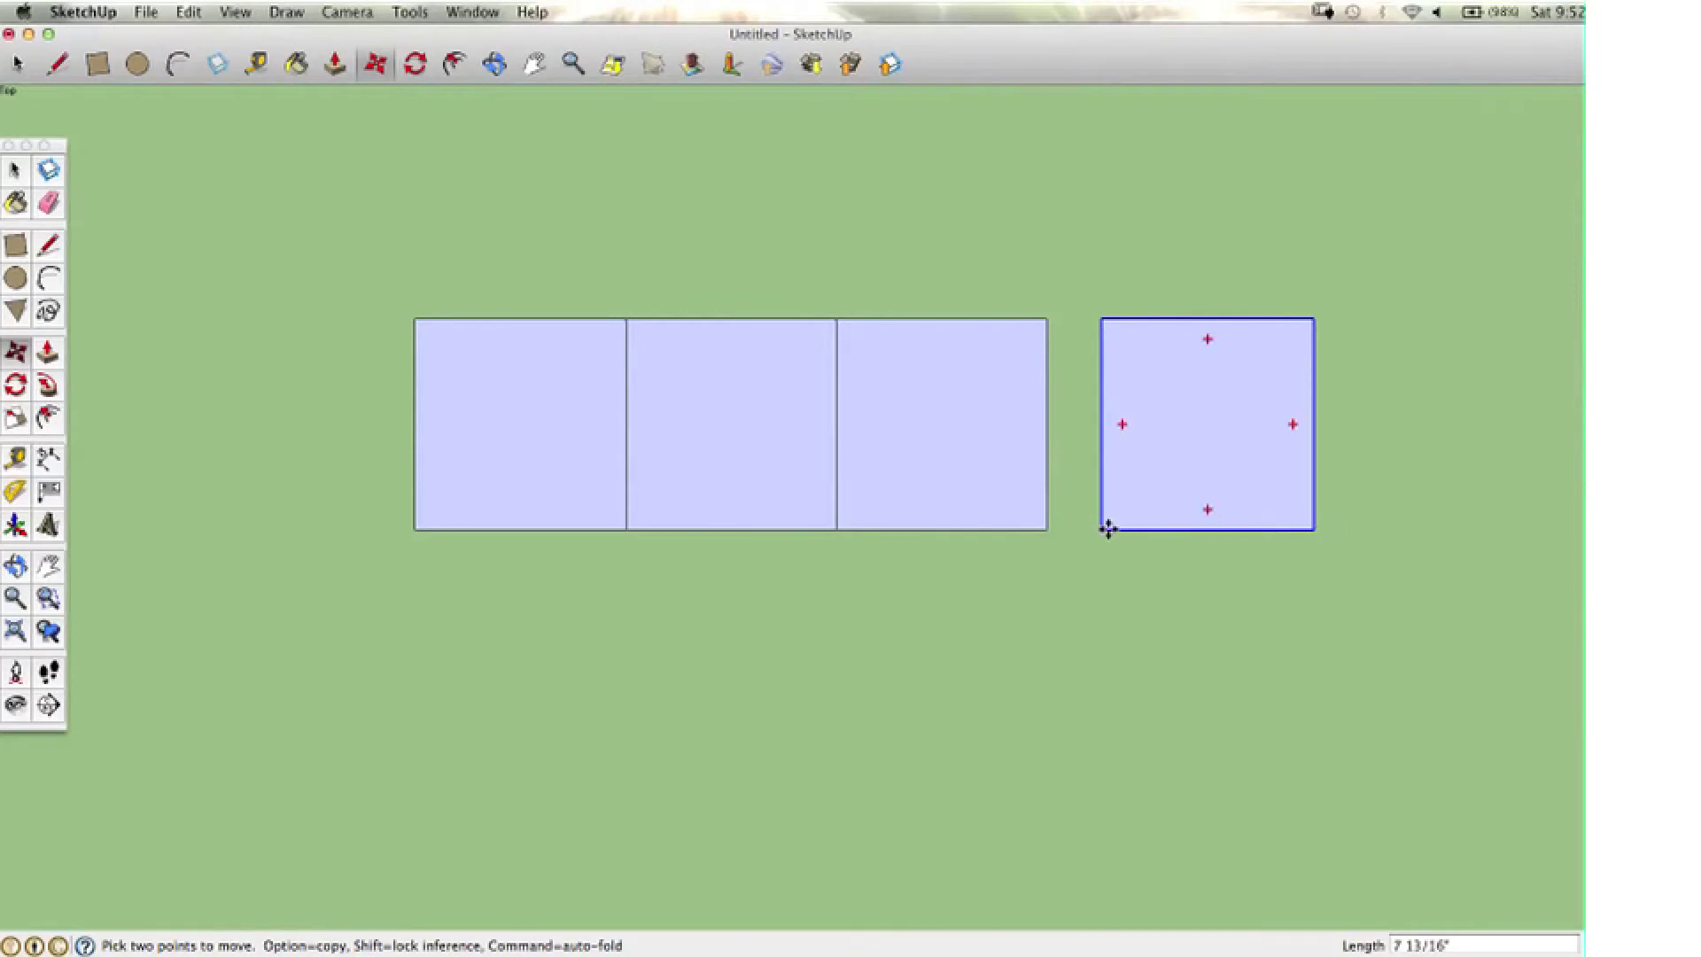
pyautogui.click(1108, 529)
pyautogui.click(1047, 530)
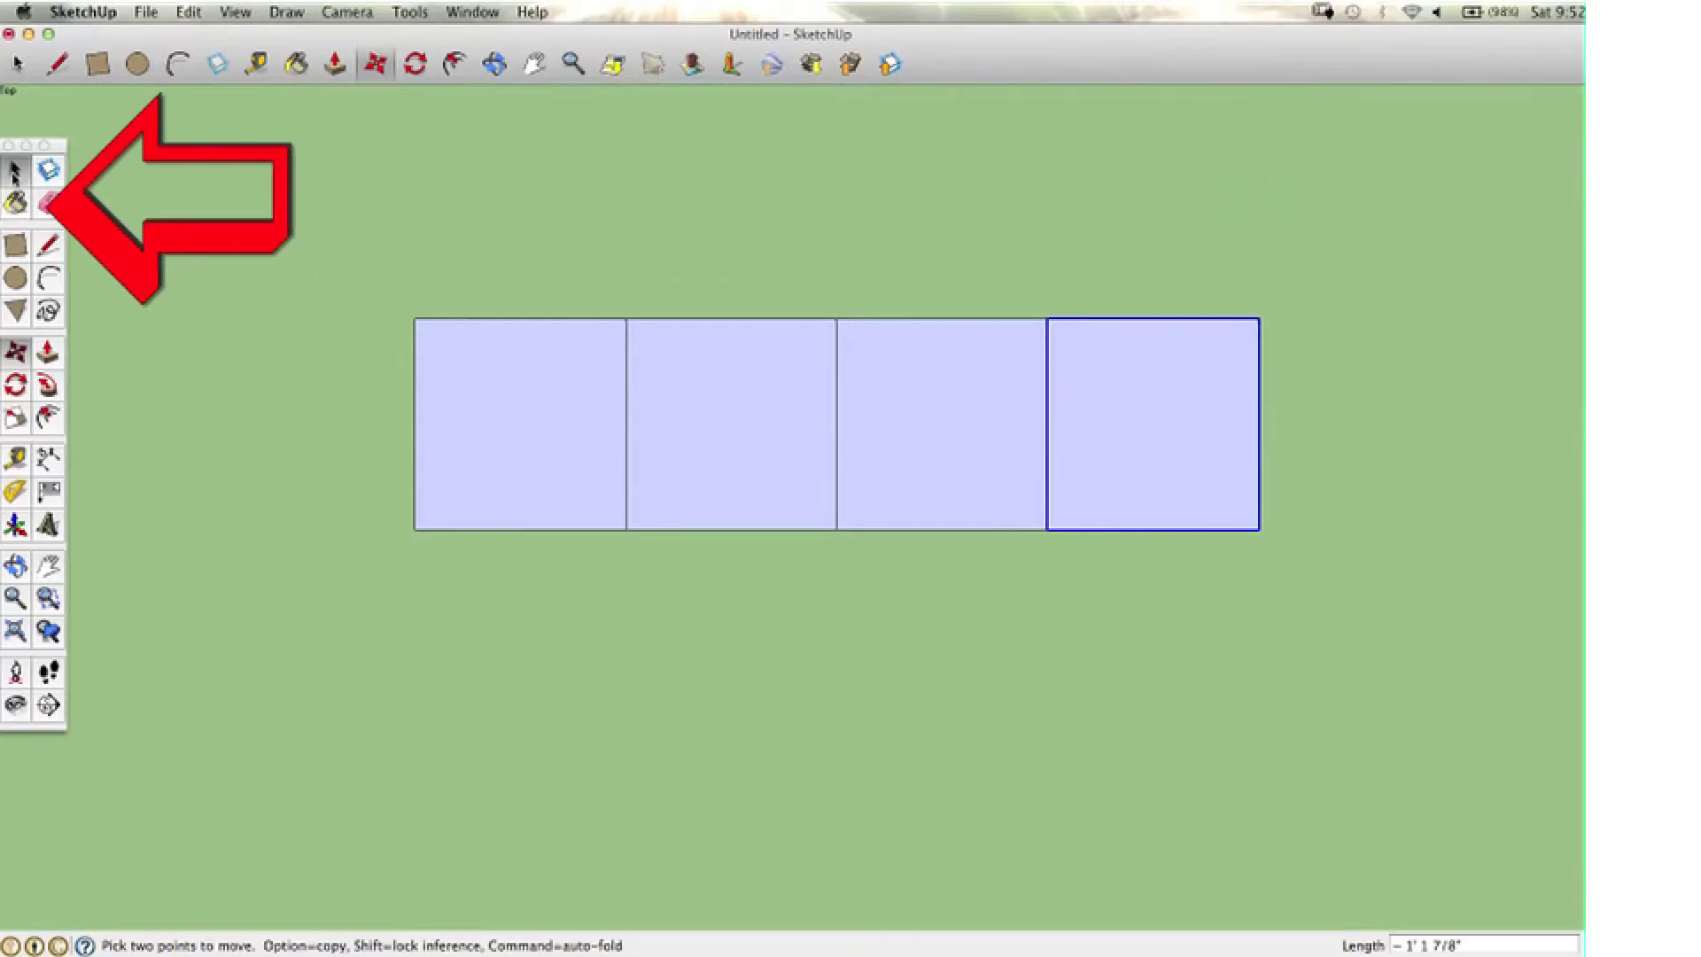
# Paint the four squares from left to right in the crayon colours Ice, Orchid, Blueberry and Midnight
pyautogui.press('space')
pyautogui.click(15, 203)
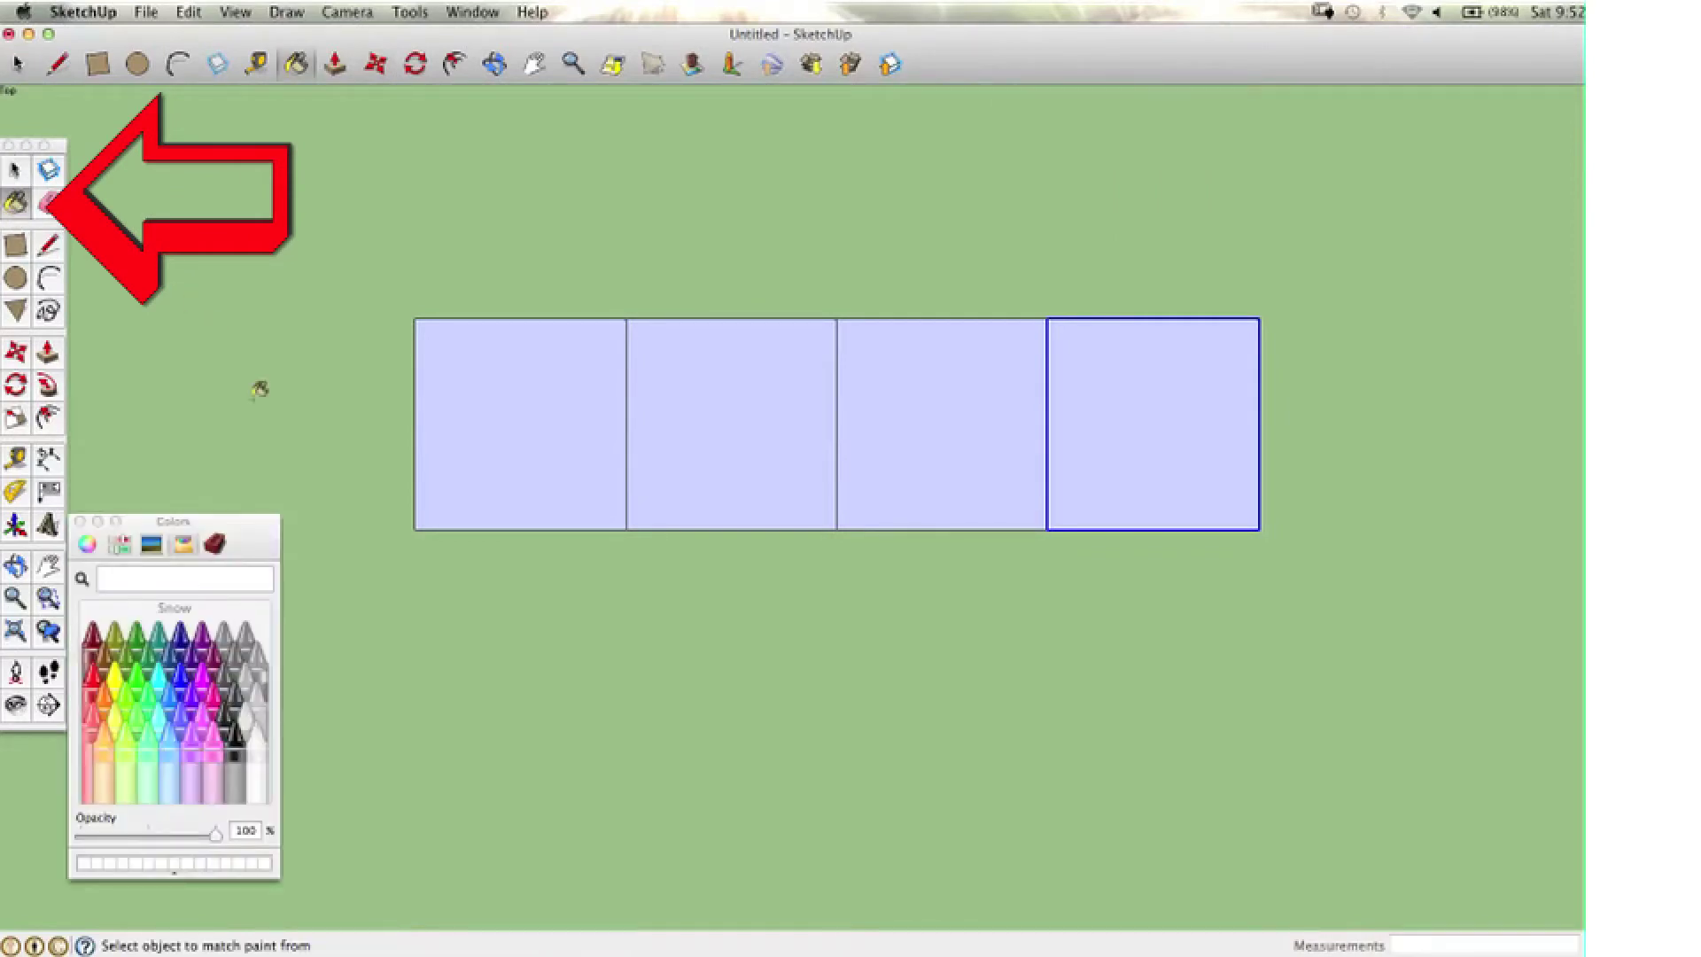
pyautogui.click(161, 723)
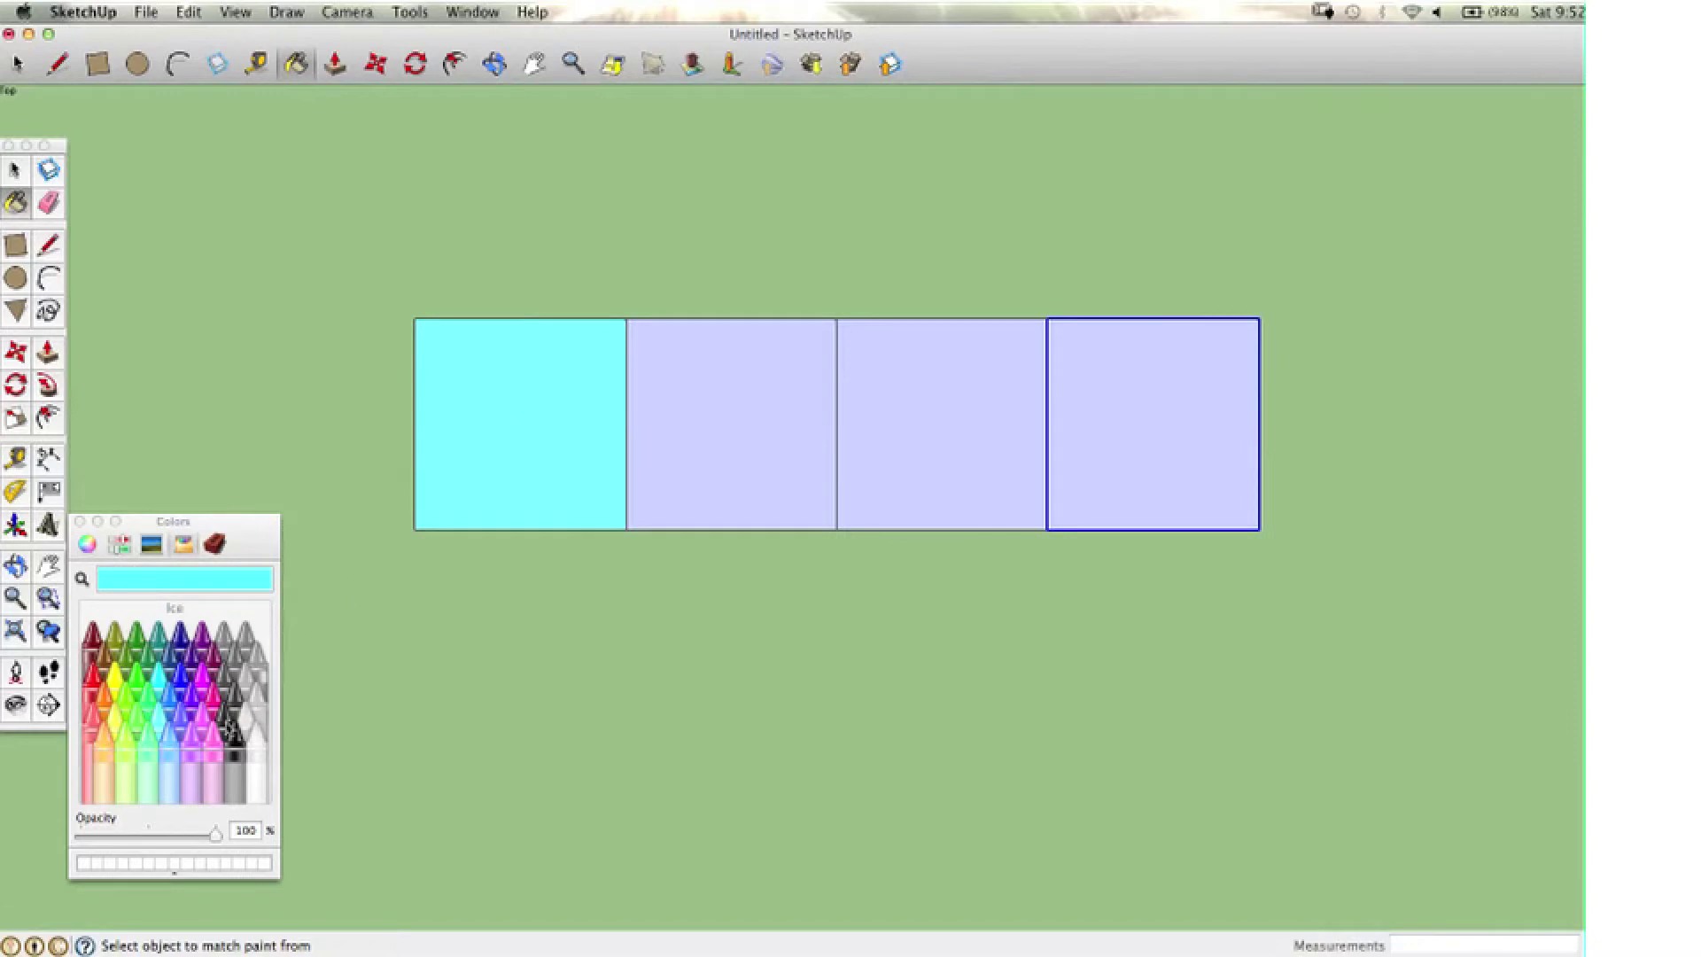
pyautogui.click(186, 719)
pyautogui.click(674, 408)
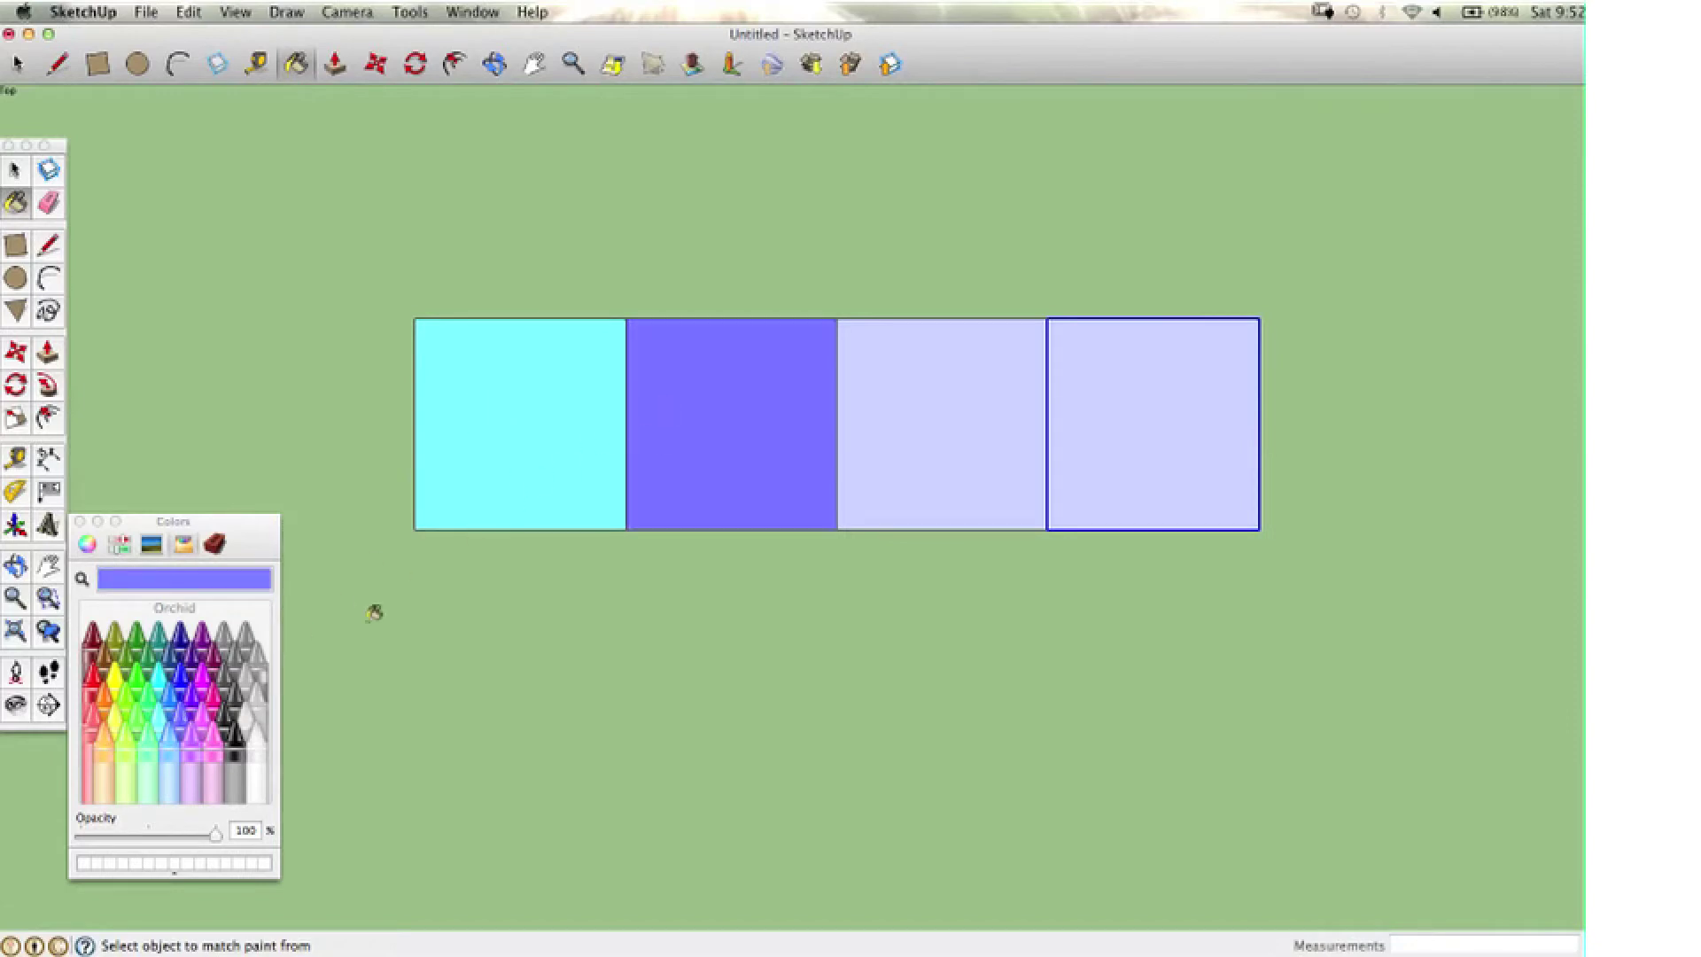
pyautogui.click(183, 680)
pyautogui.click(893, 418)
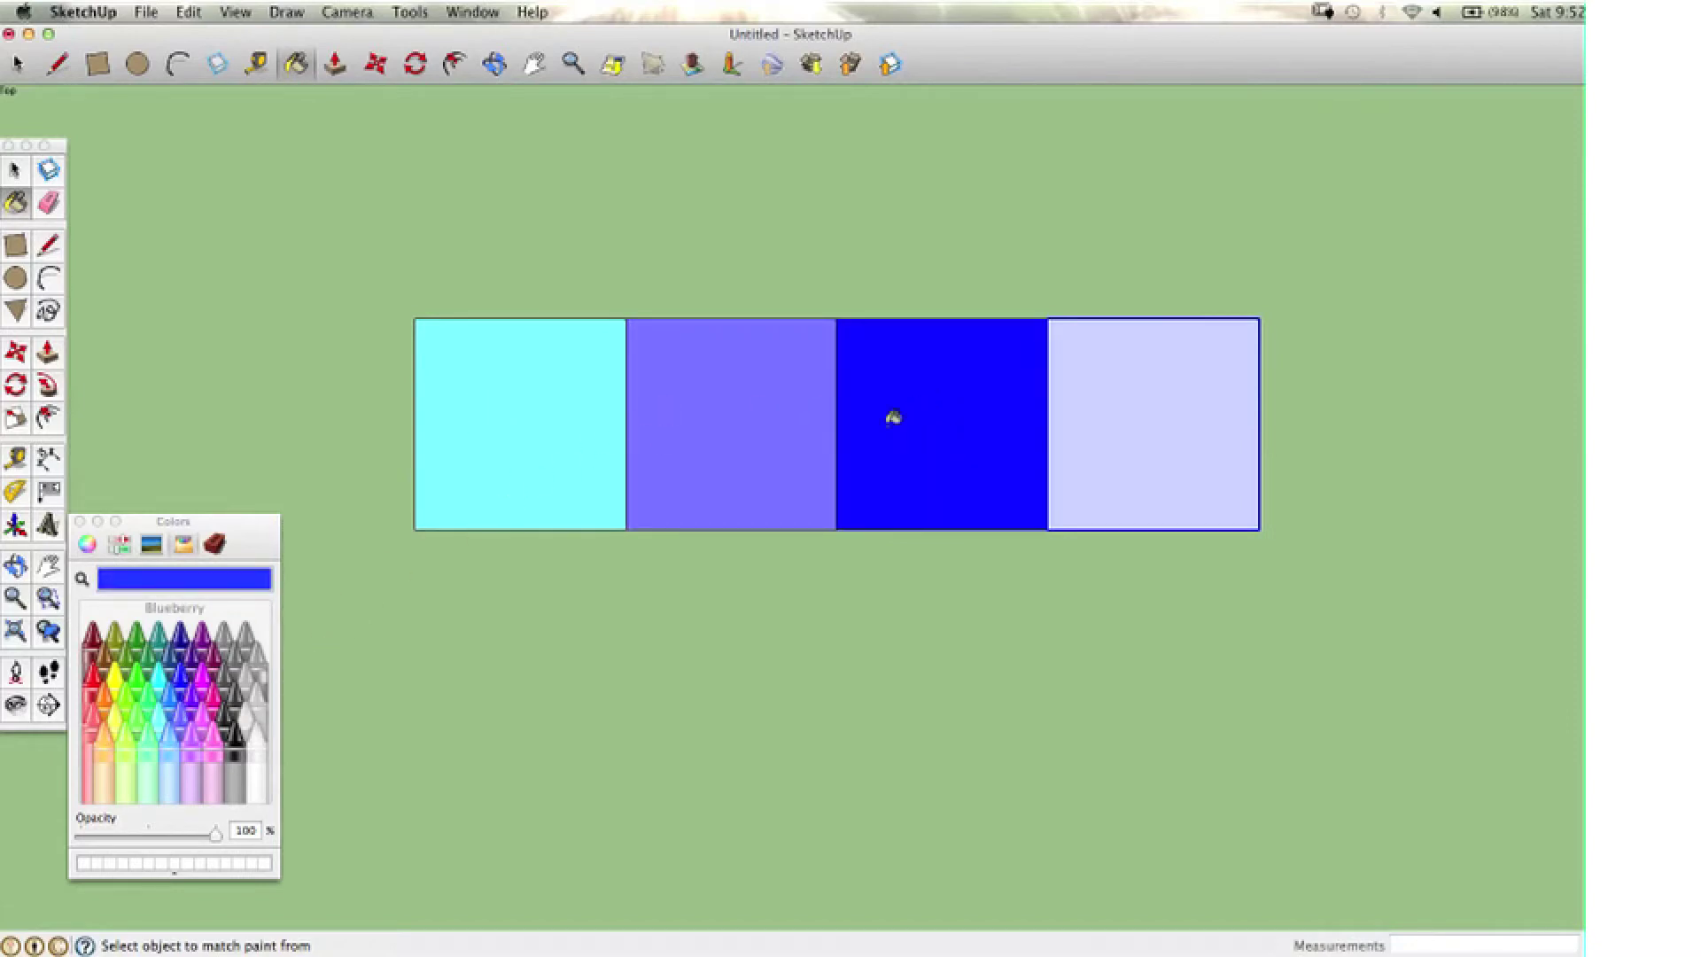
pyautogui.click(177, 645)
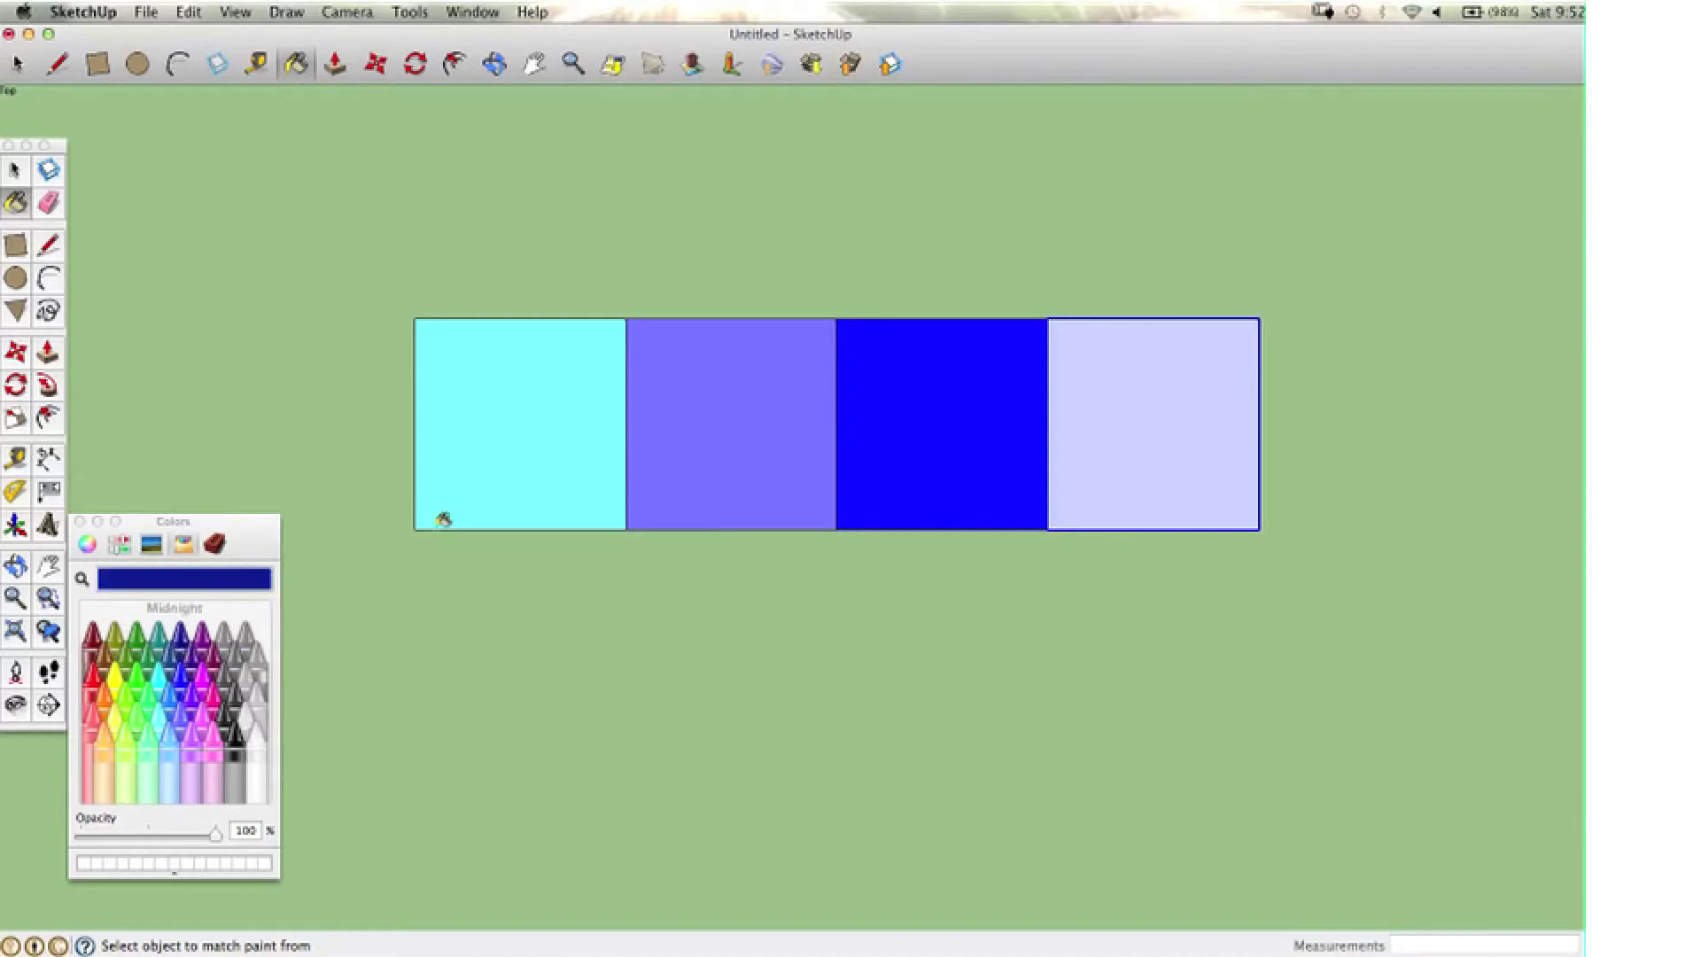
pyautogui.click(1074, 386)
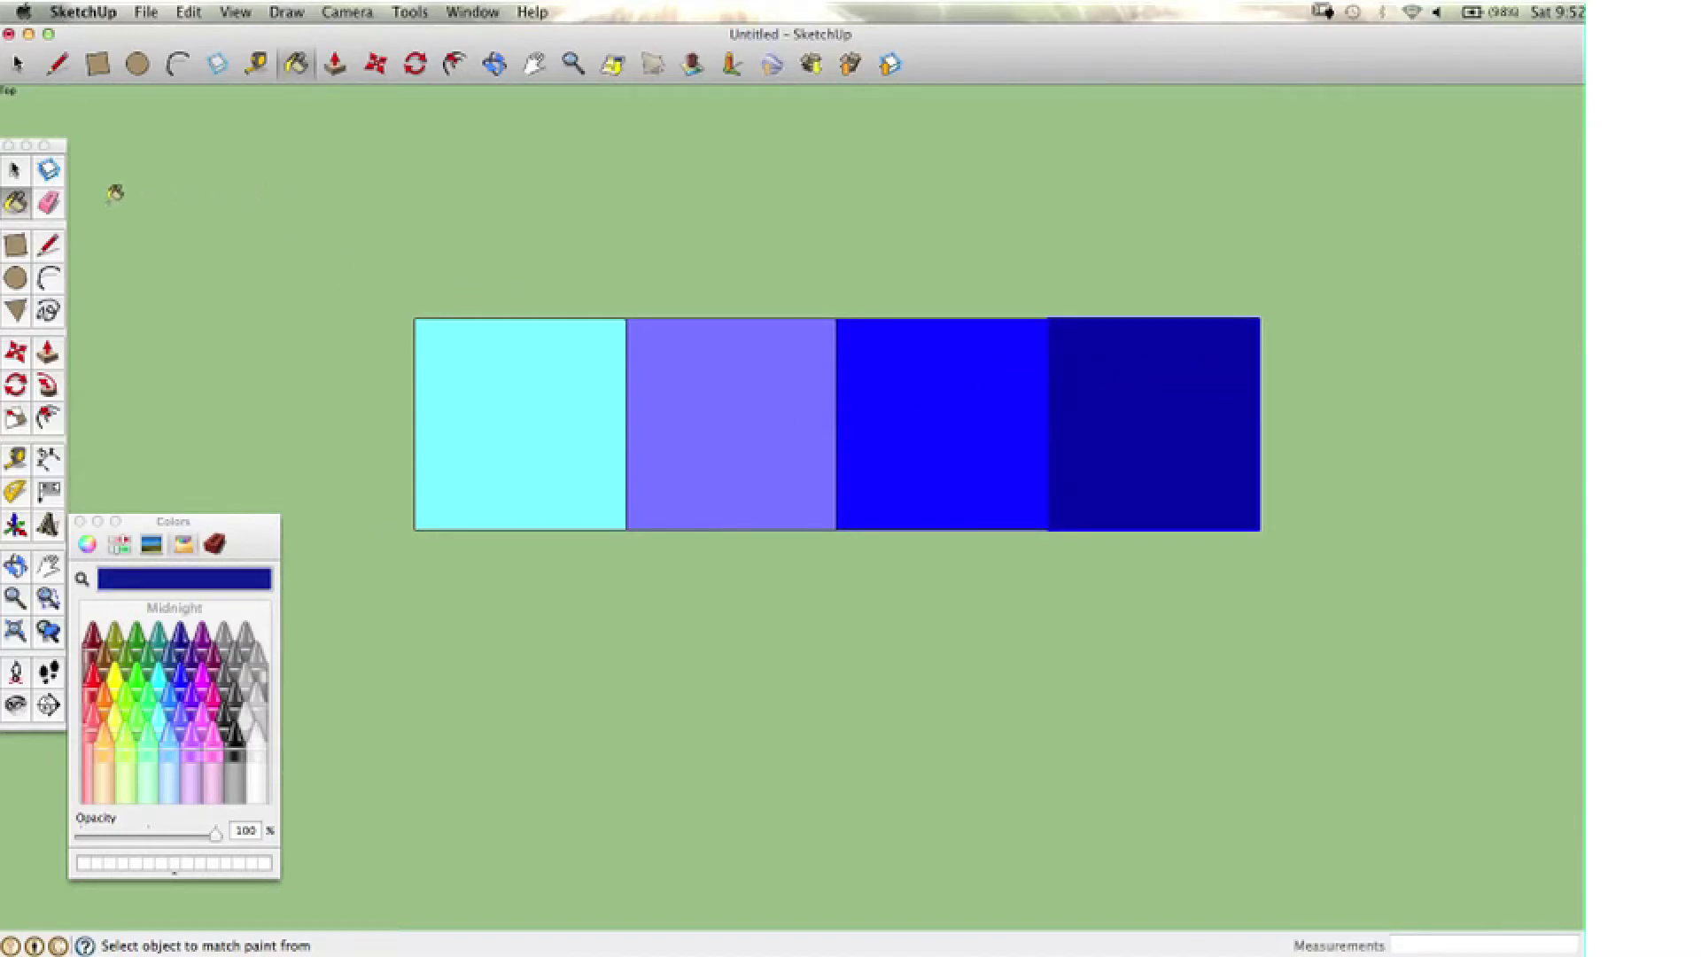
pyautogui.click(14, 170)
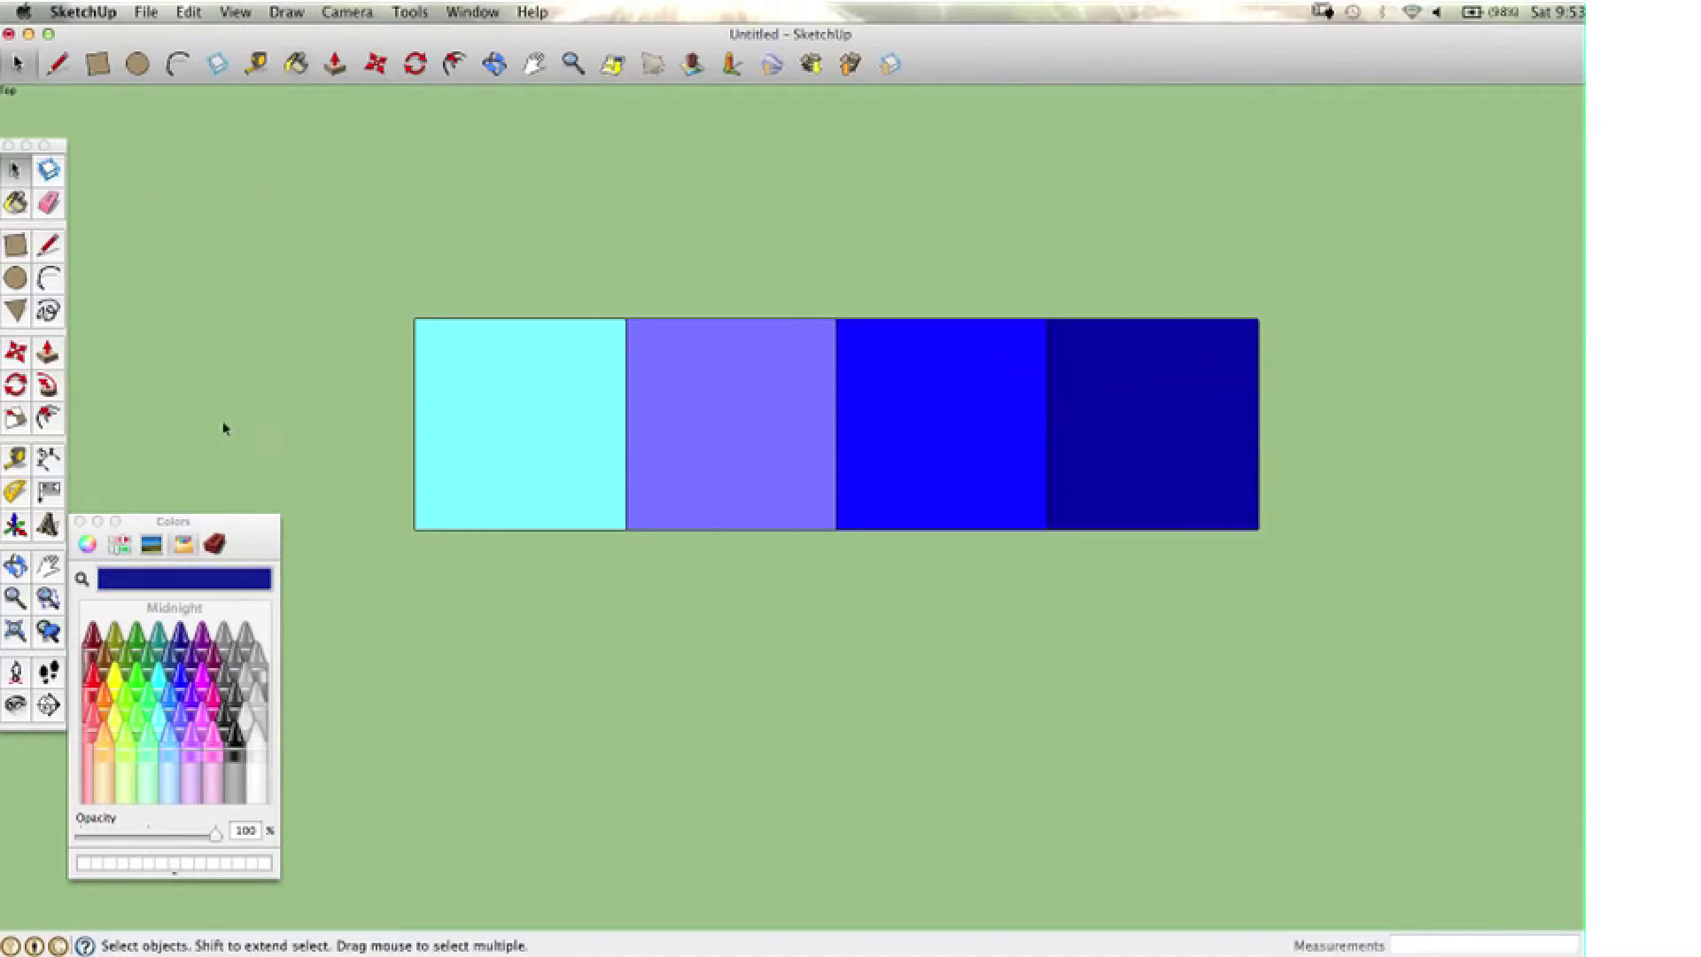
pyautogui.click(82, 522)
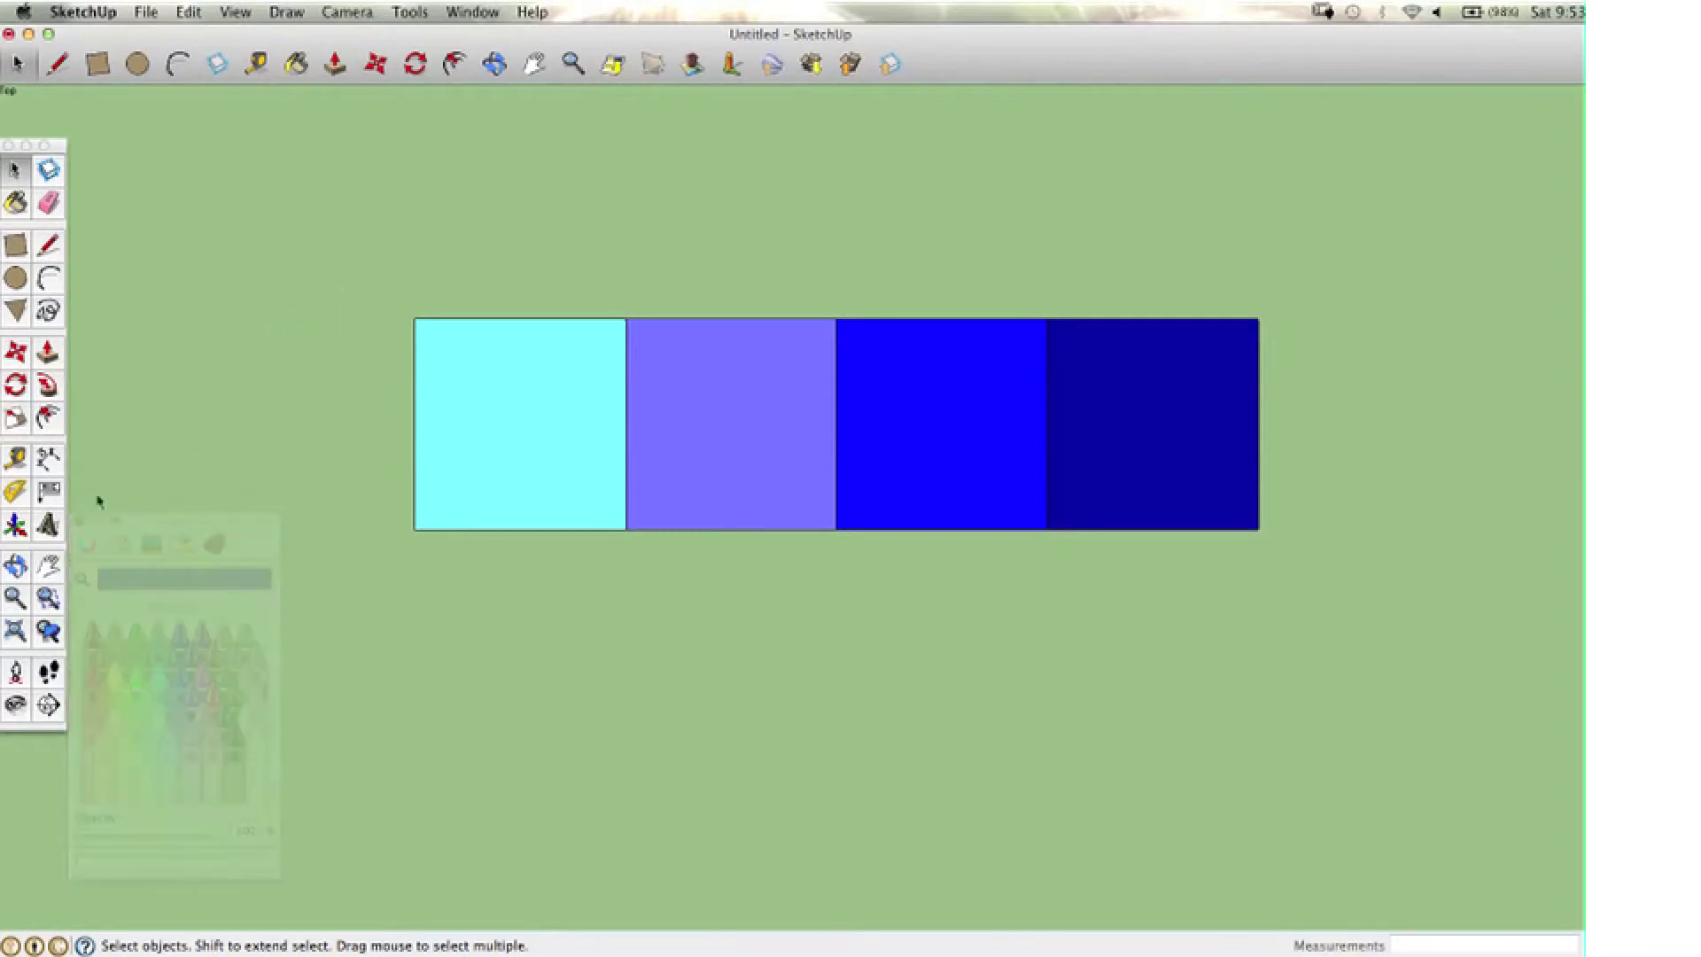
# Copy the row of four coloured squares one square up and one square to the right
pyautogui.moveTo(357, 265); pyautogui.dragTo(1341, 597)
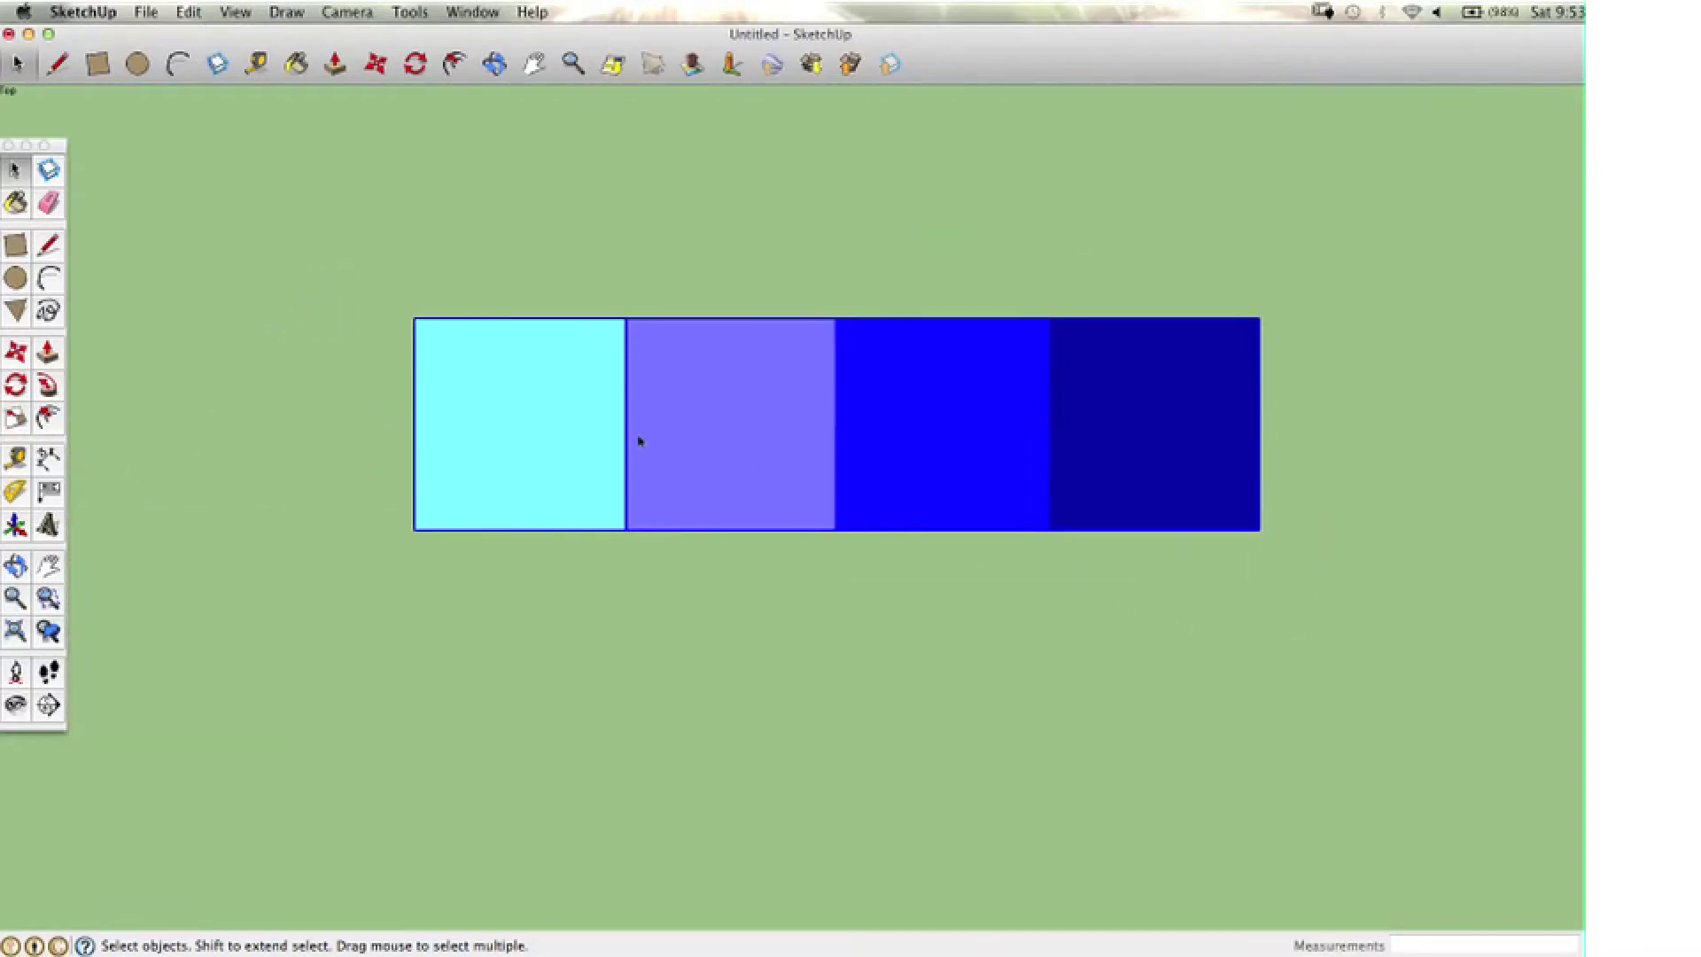
pyautogui.click(16, 352)
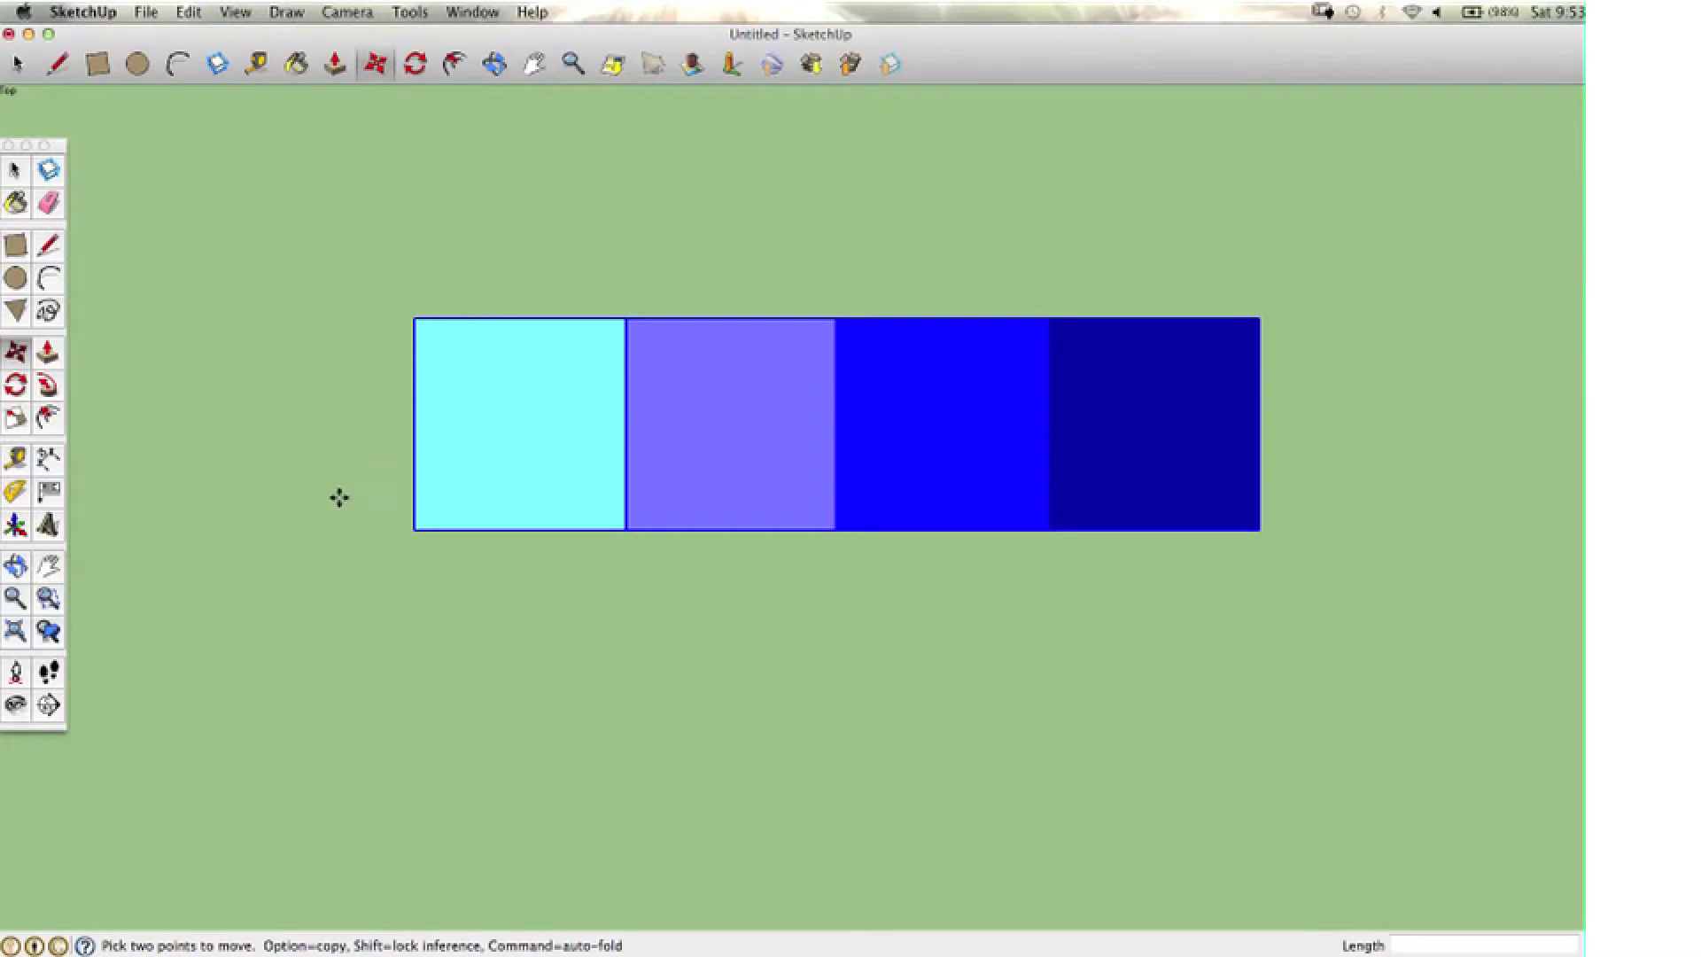
pyautogui.press('alt')
pyautogui.click(411, 528)
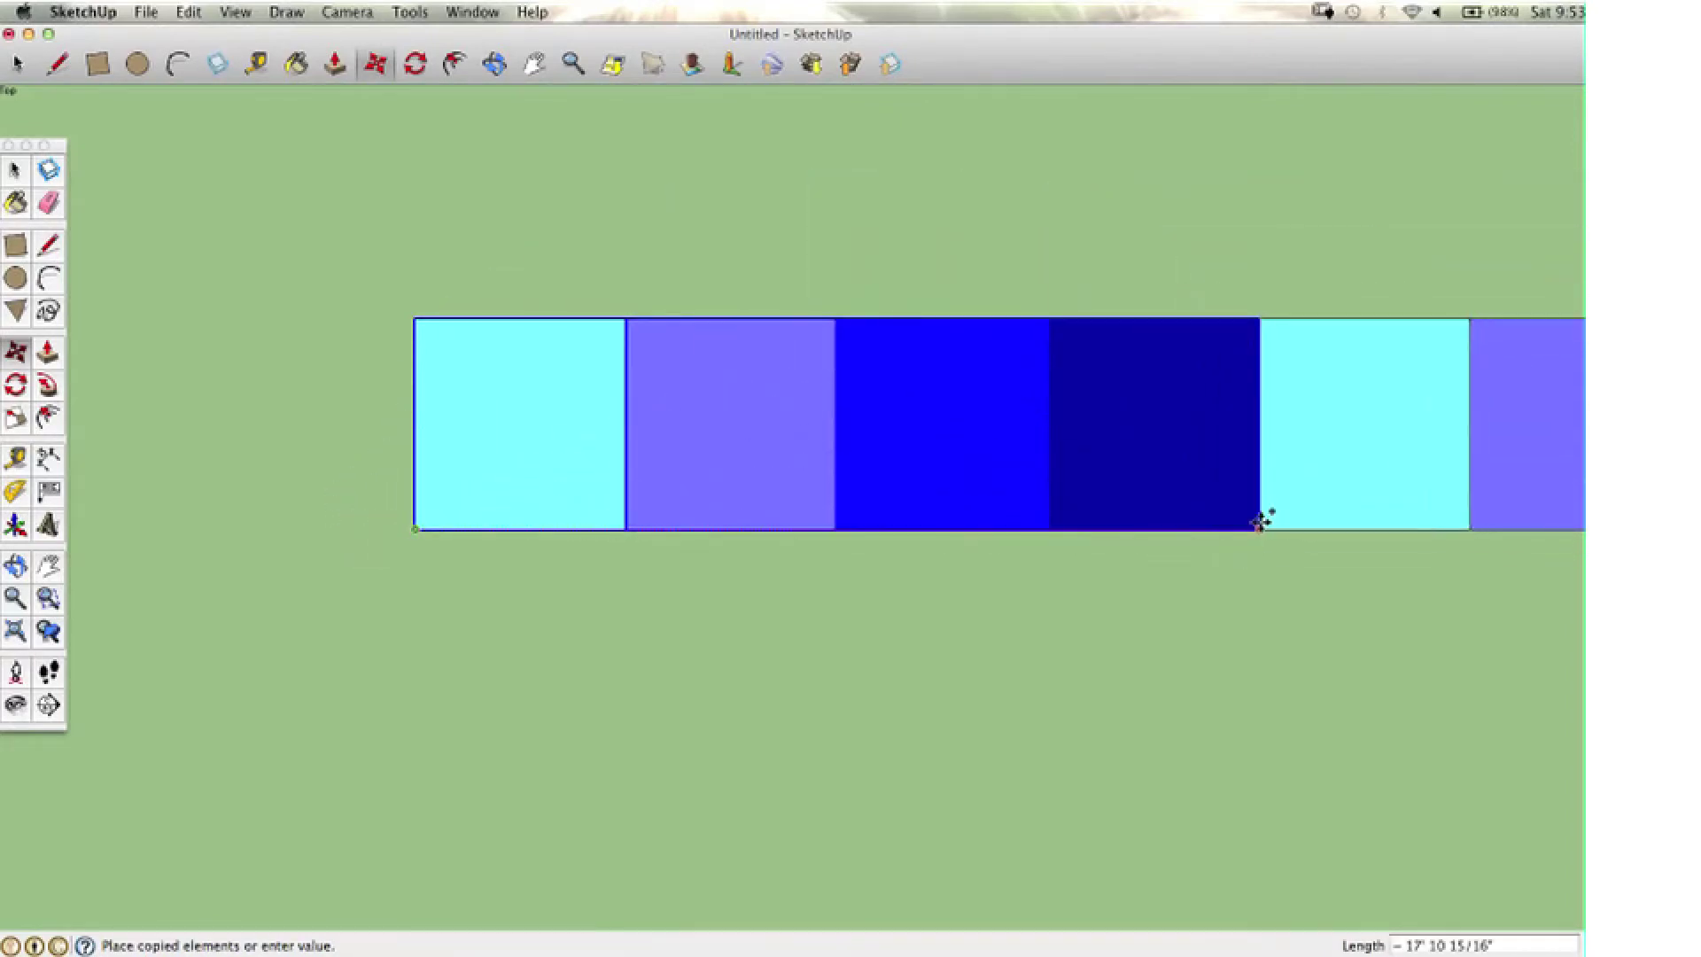
pyautogui.click(624, 319)
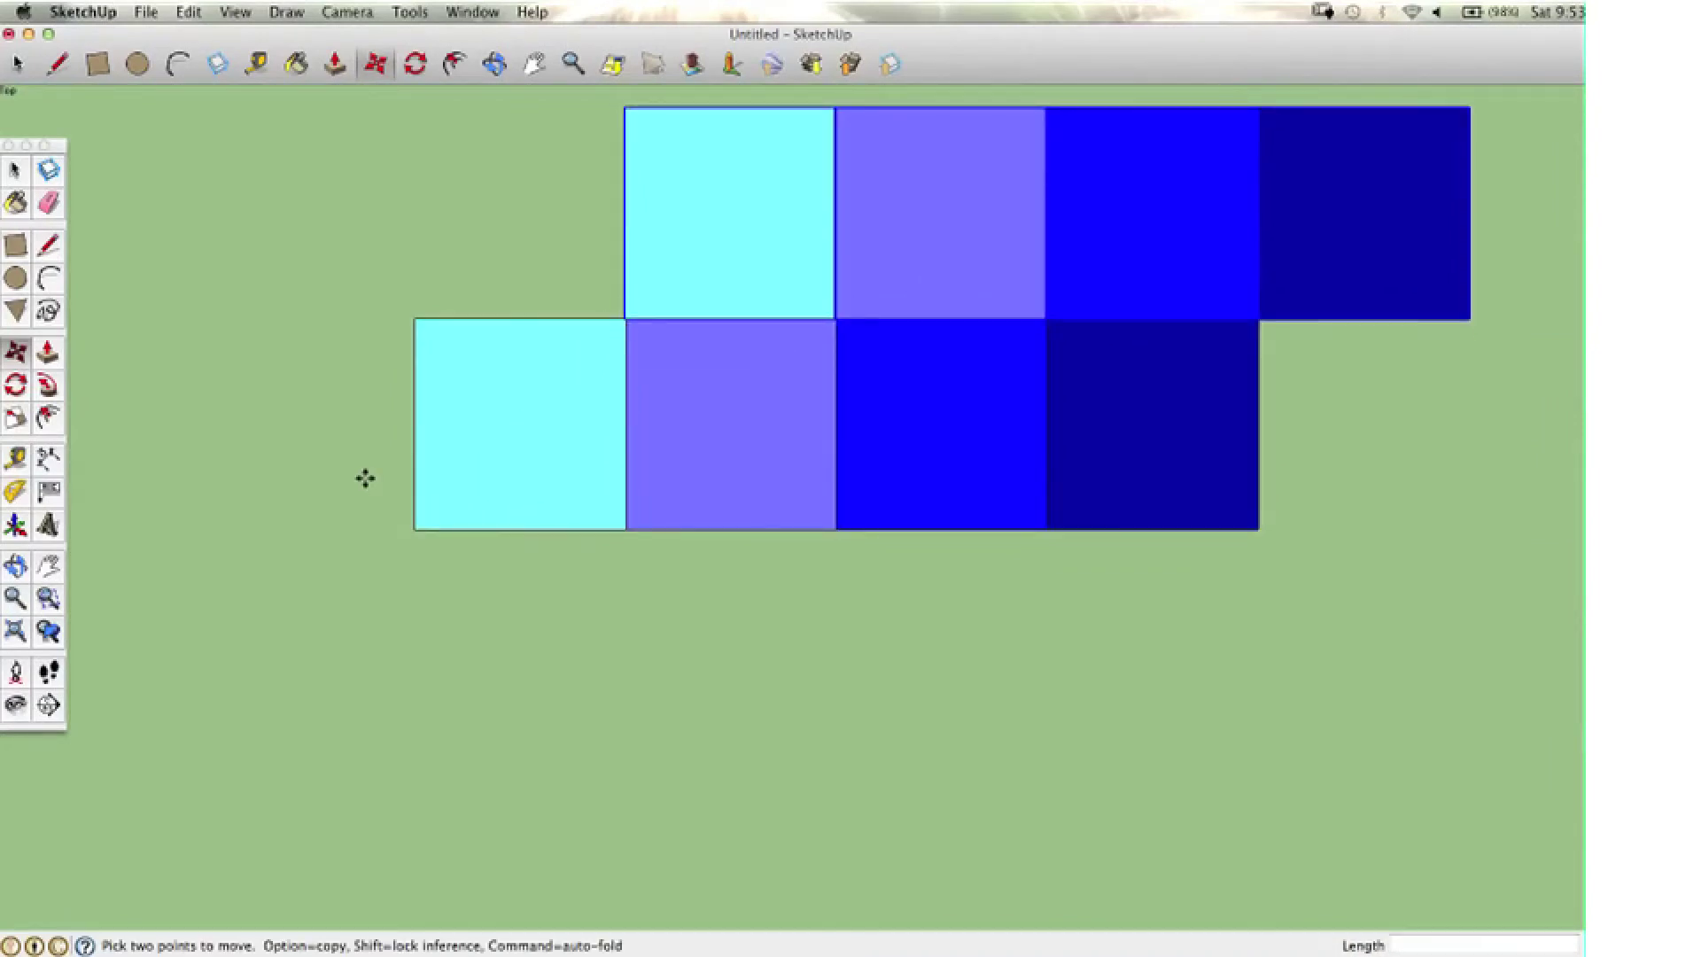
# Copy both rows of coloured squares to the right so that the copy starts flush against the lower row's end
pyautogui.press('super+a')
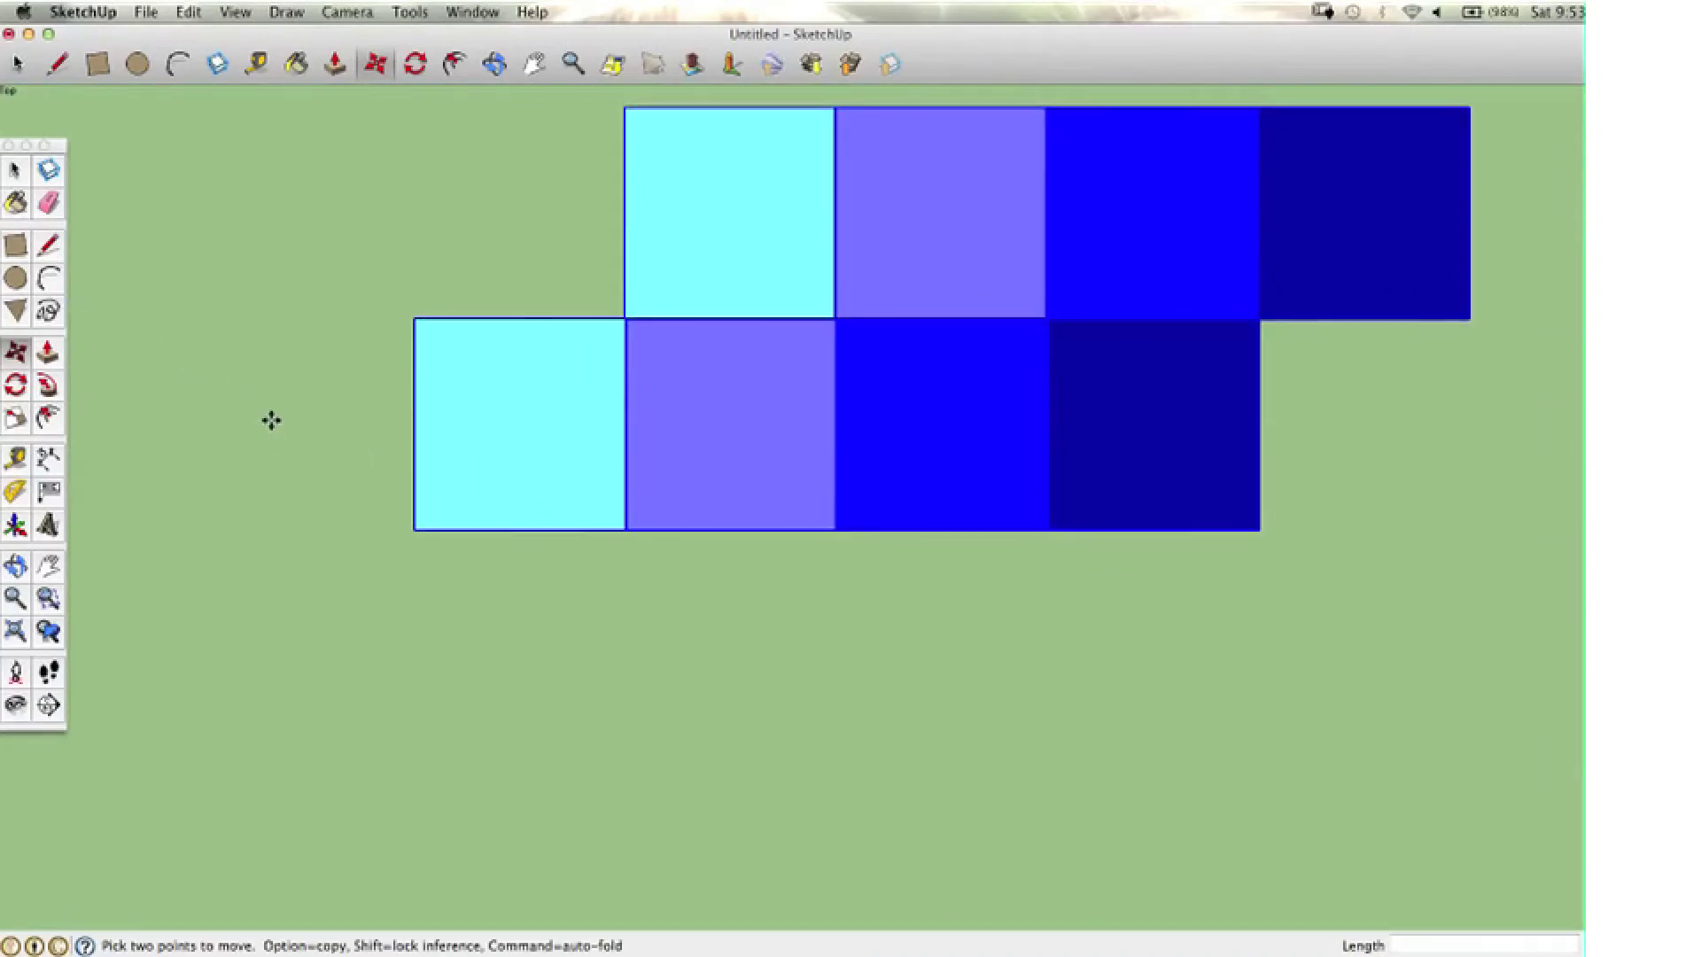
pyautogui.click(413, 531)
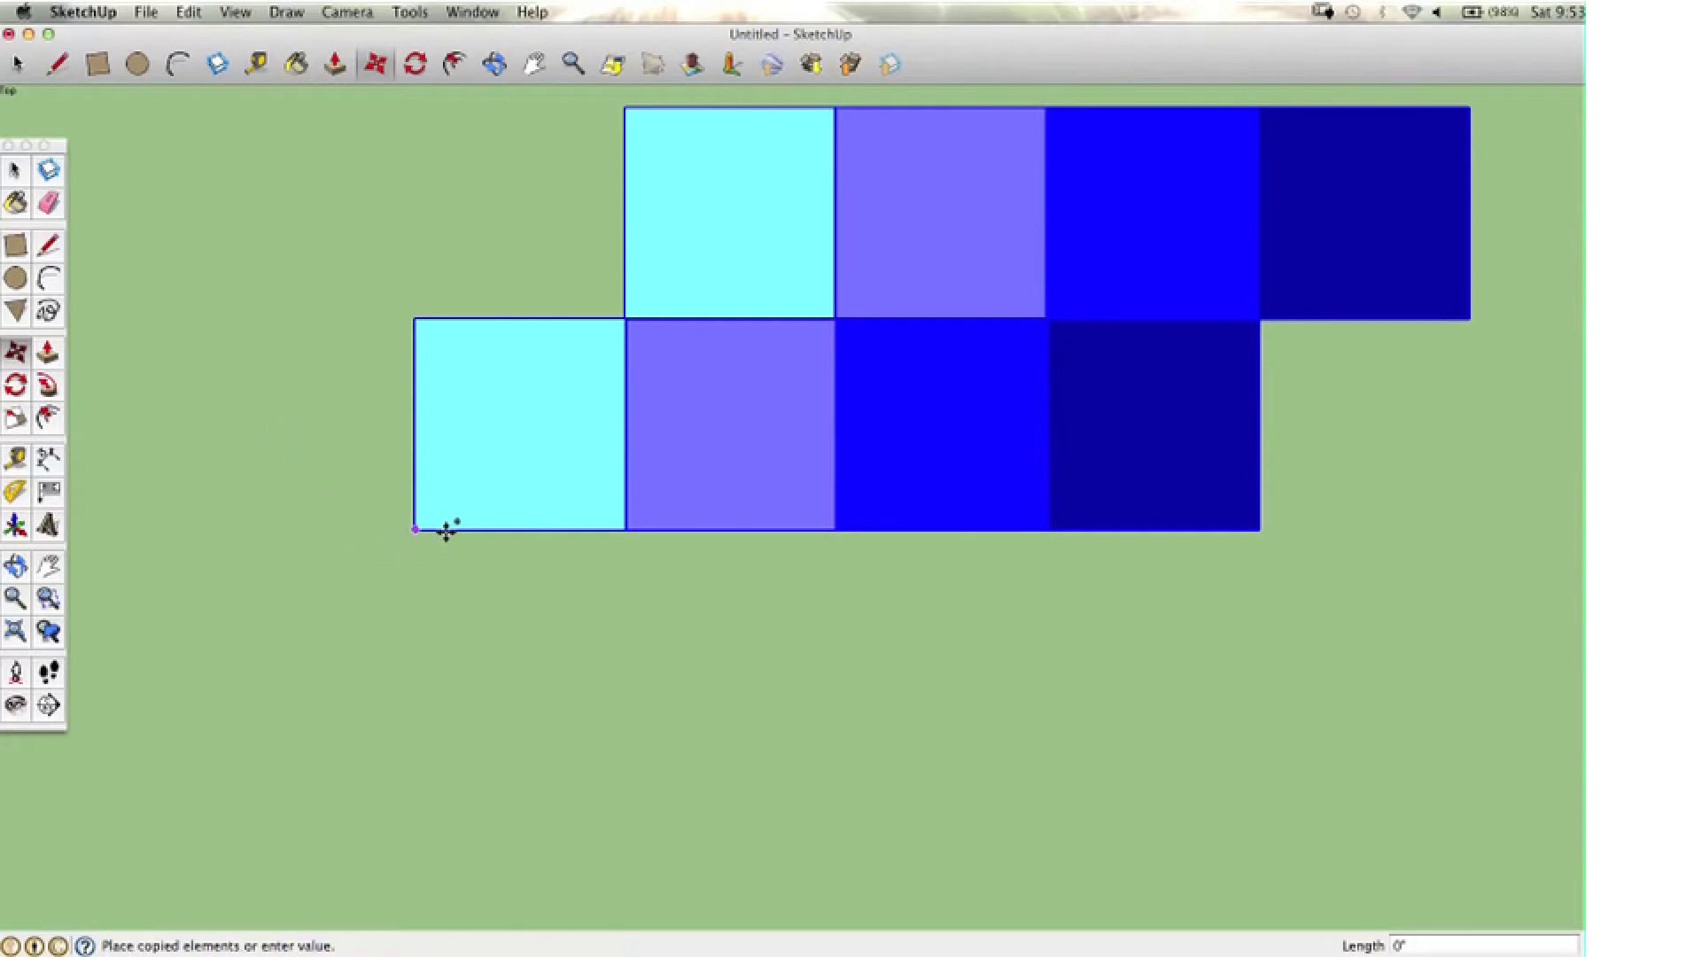
pyautogui.click(1259, 529)
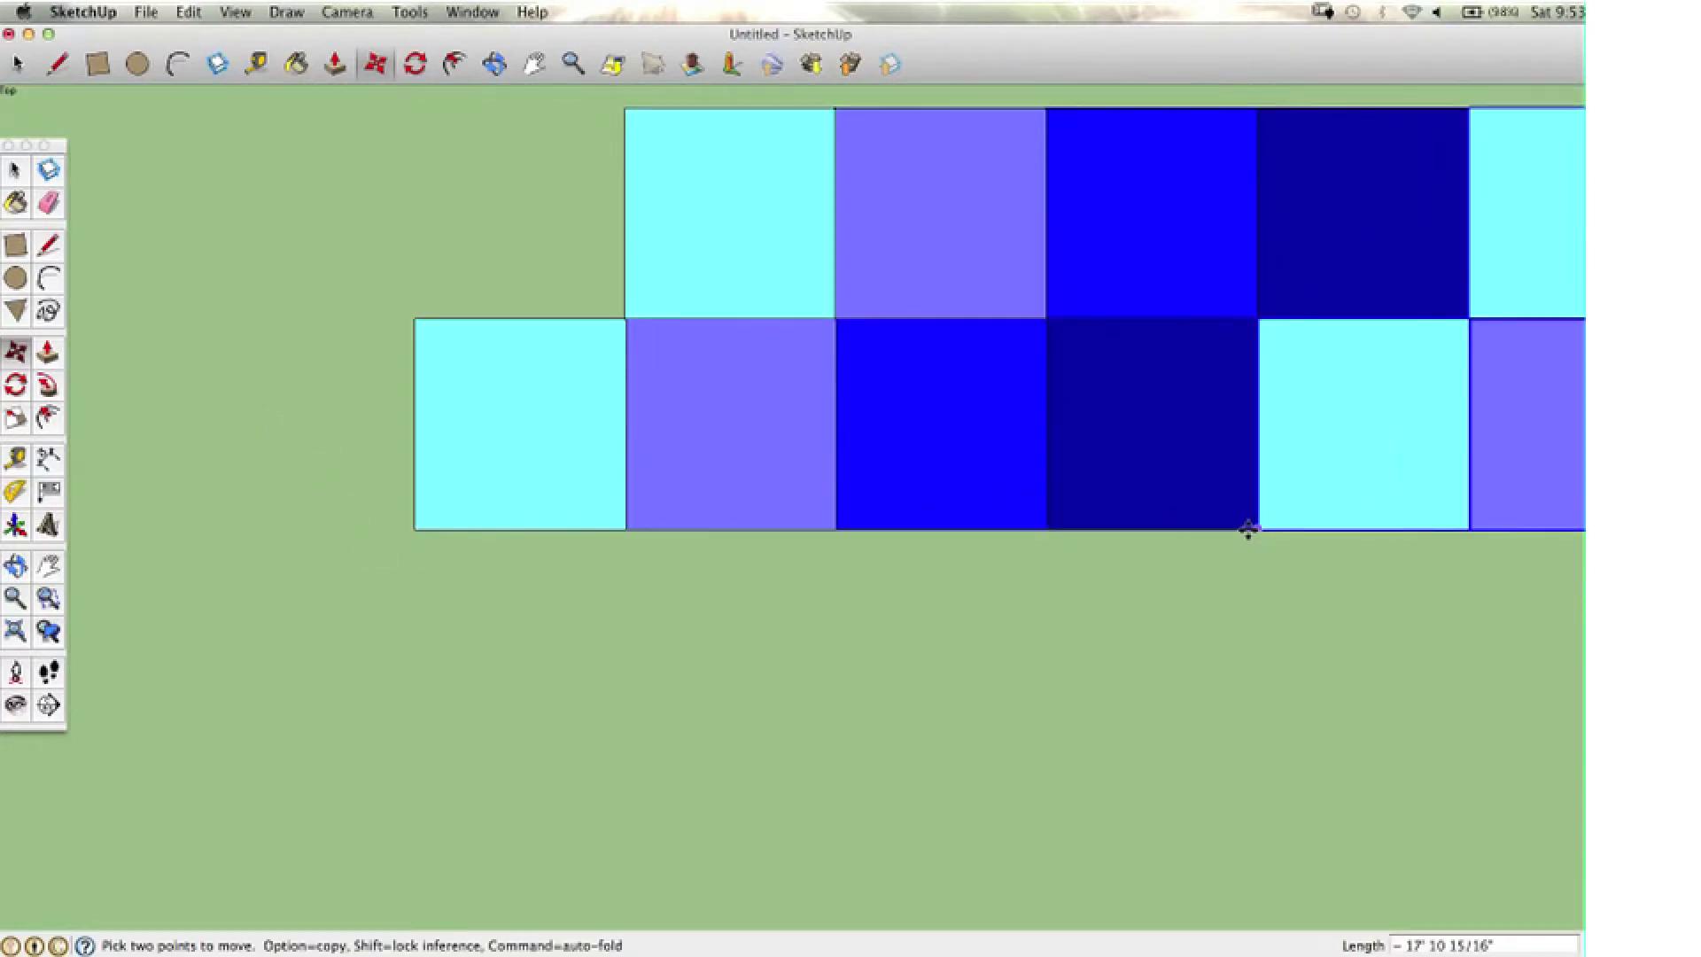
# Copy the whole two-row pattern from its lower-left corner to extend it rightwards and stack it diagonally upwards in steps
pyautogui.click(535, 65)
pyautogui.moveTo(707, 226); pyautogui.dragTo(304, 306)
pyautogui.press('z')
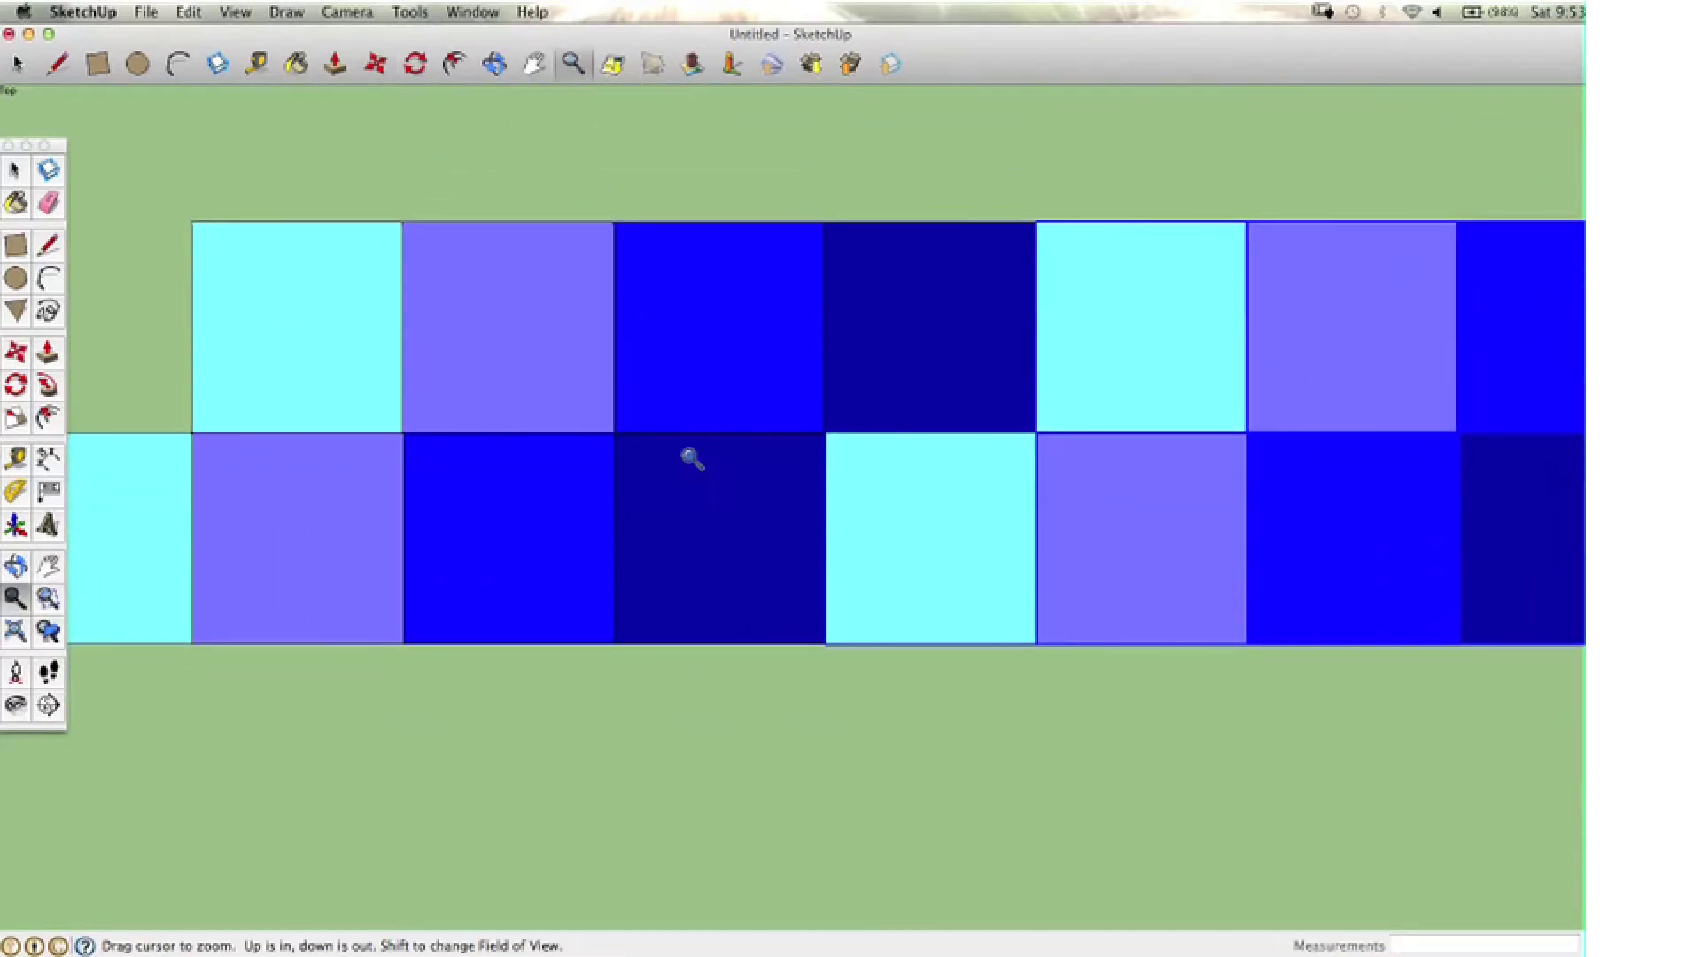
pyautogui.moveTo(692, 455); pyautogui.dragTo(621, 715)
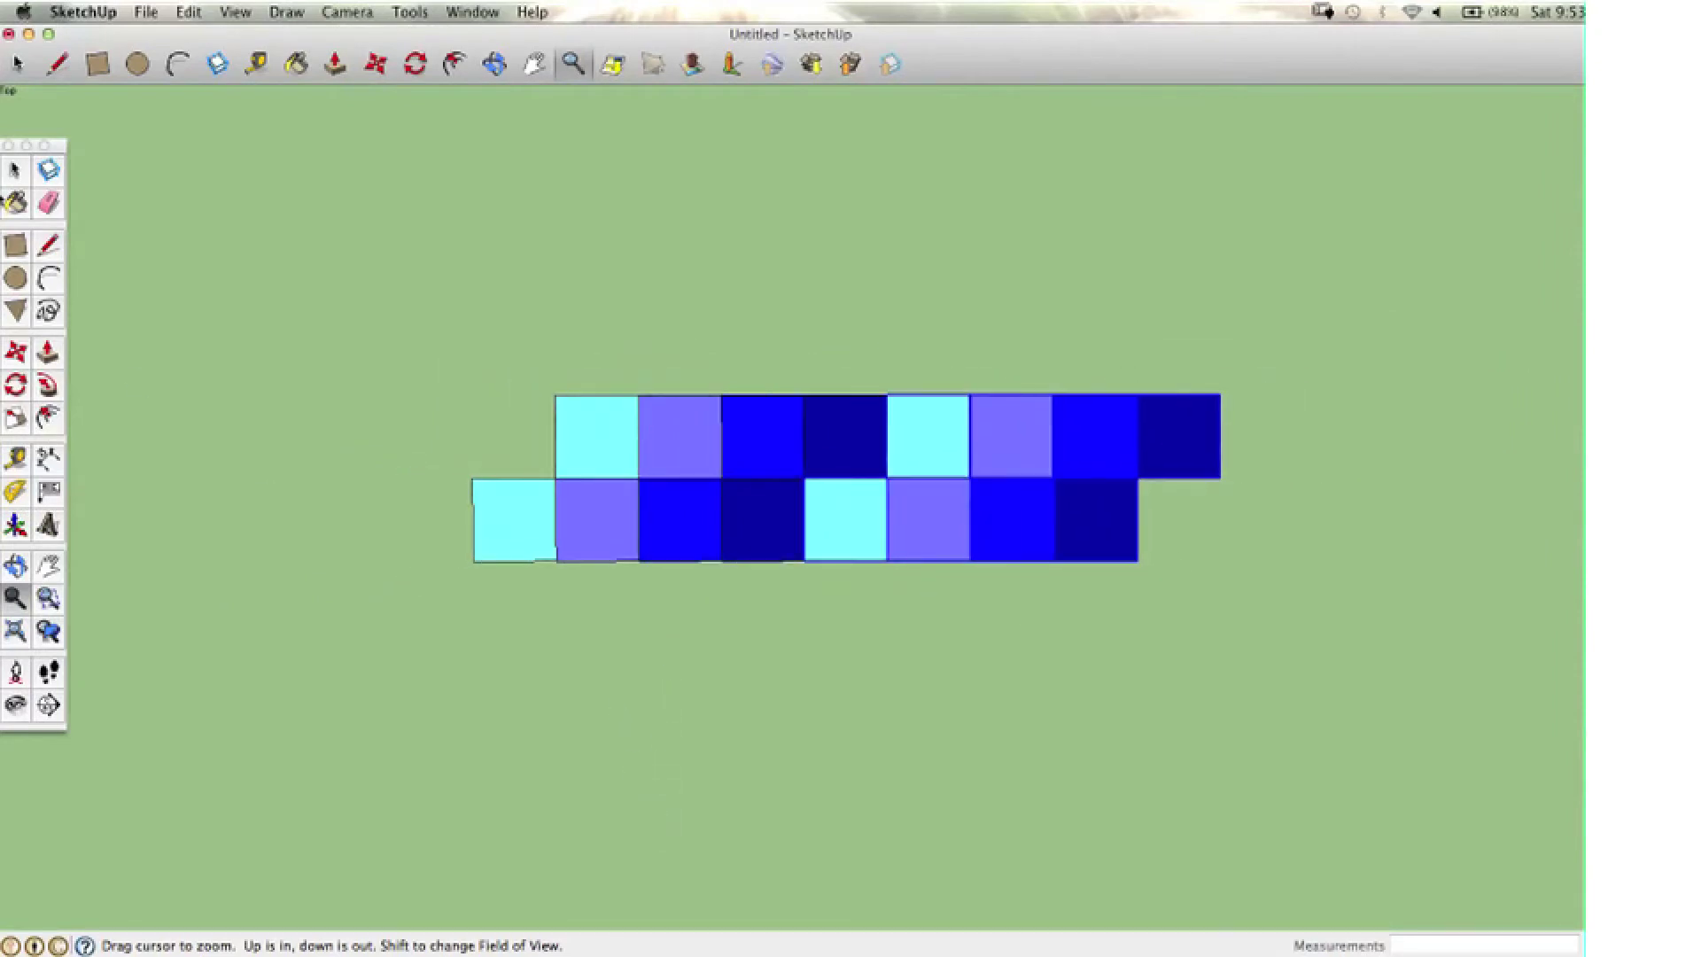
pyautogui.press('space')
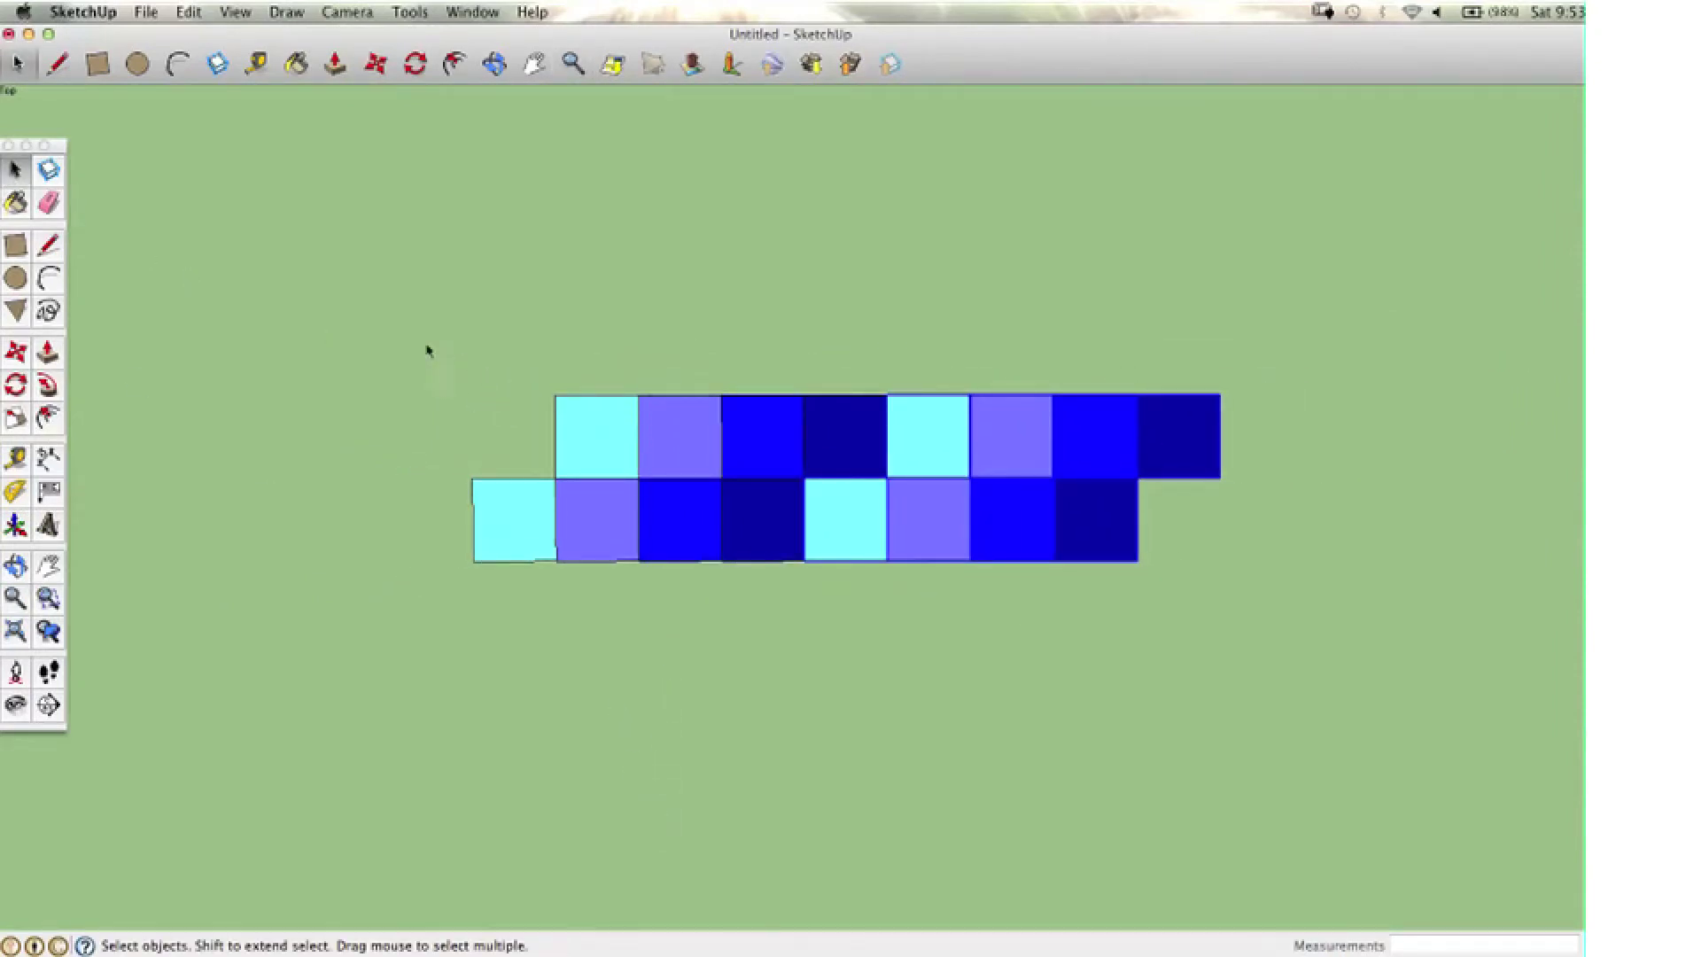
pyautogui.moveTo(426, 351); pyautogui.dragTo(1311, 586)
pyautogui.press('m')
pyautogui.click(470, 560)
pyautogui.press('alt')
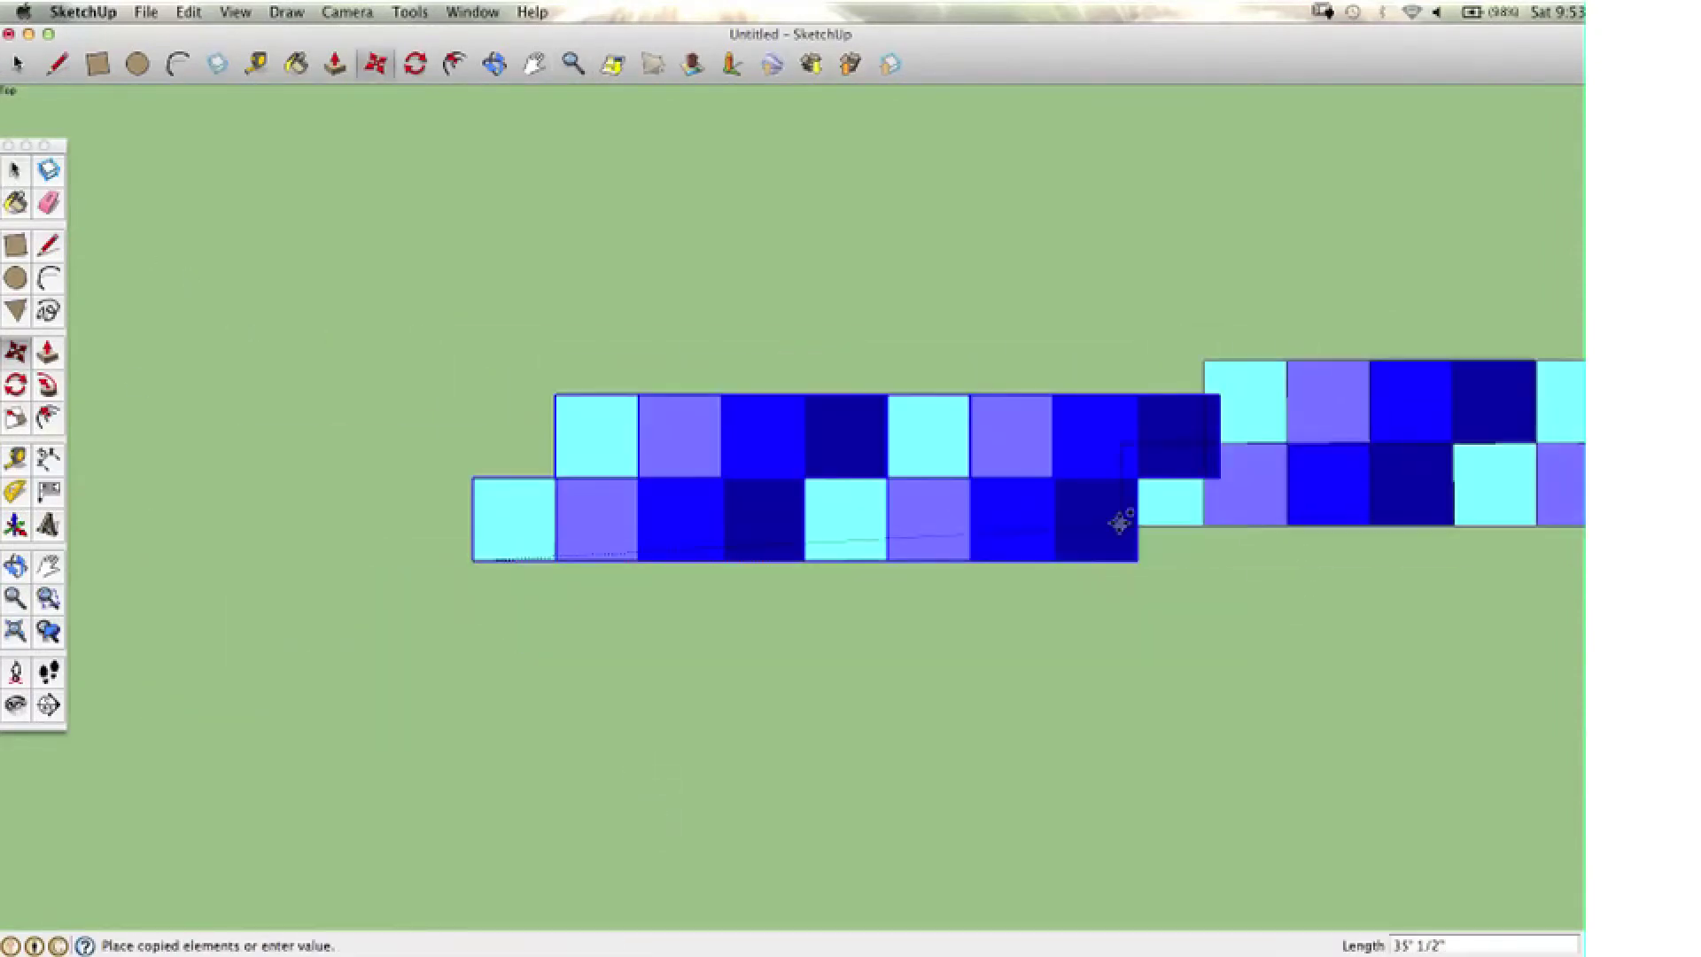
pyautogui.press('Escape')
pyautogui.click(505, 573)
pyautogui.click(672, 413)
pyautogui.click(794, 236)
# Copy the enlarged pattern flush to its right end and diagonally up to build a large stepped field of squares
pyautogui.press('z')
pyautogui.moveTo(627, 497); pyautogui.dragTo(627, 582)
pyautogui.press('m')
pyautogui.click(354, 706)
pyautogui.press('alt')
pyautogui.click(1062, 706)
pyautogui.click(353, 706)
pyautogui.click(709, 352)
# Frame the tessellation so it fills the whole drawing area and start a 2D graphic export
pyautogui.press('h')
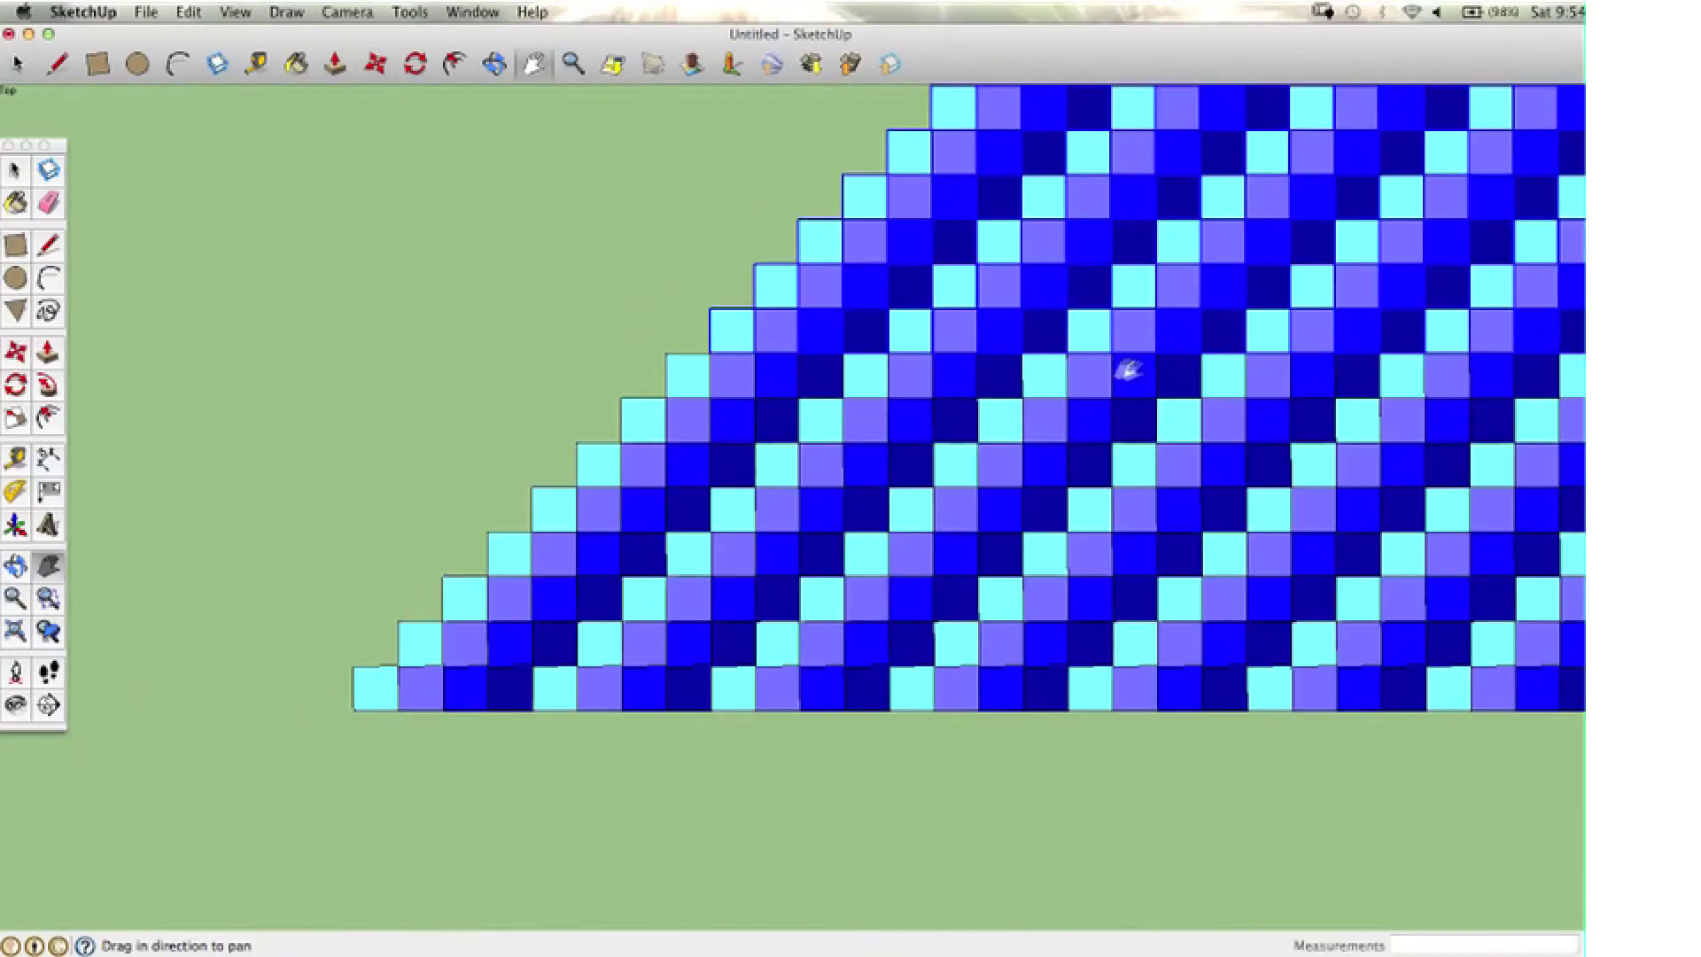
pyautogui.moveTo(1127, 371); pyautogui.dragTo(497, 505)
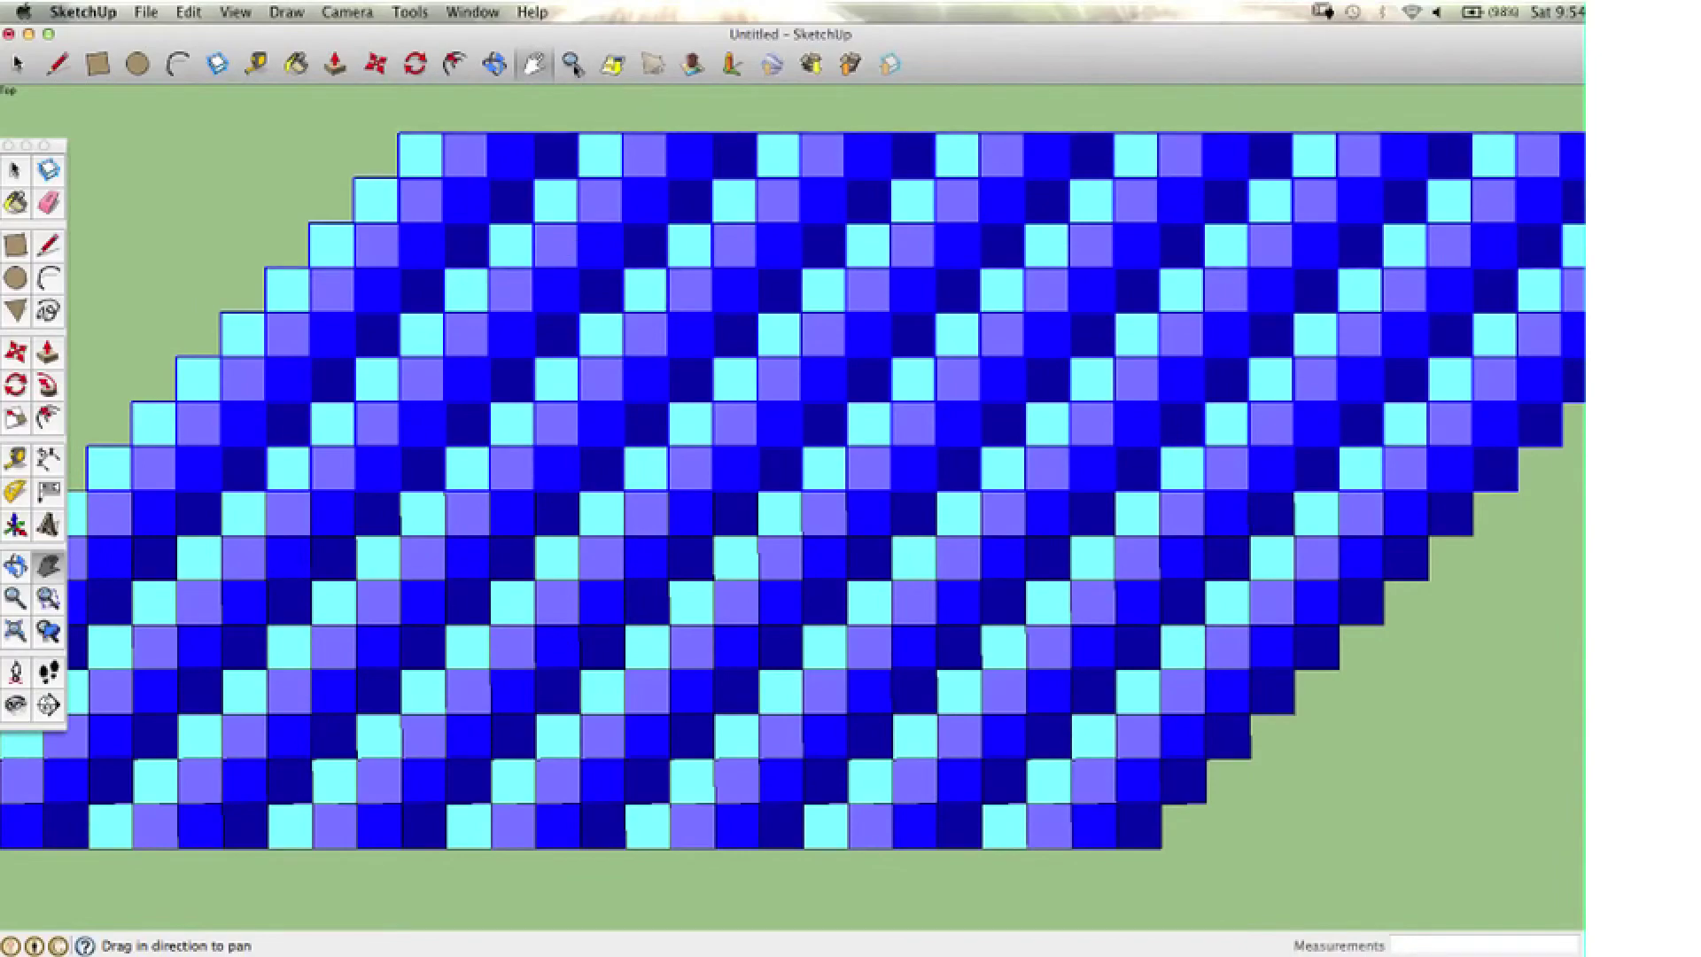
pyautogui.press('z')
pyautogui.moveTo(738, 505); pyautogui.dragTo(694, 254)
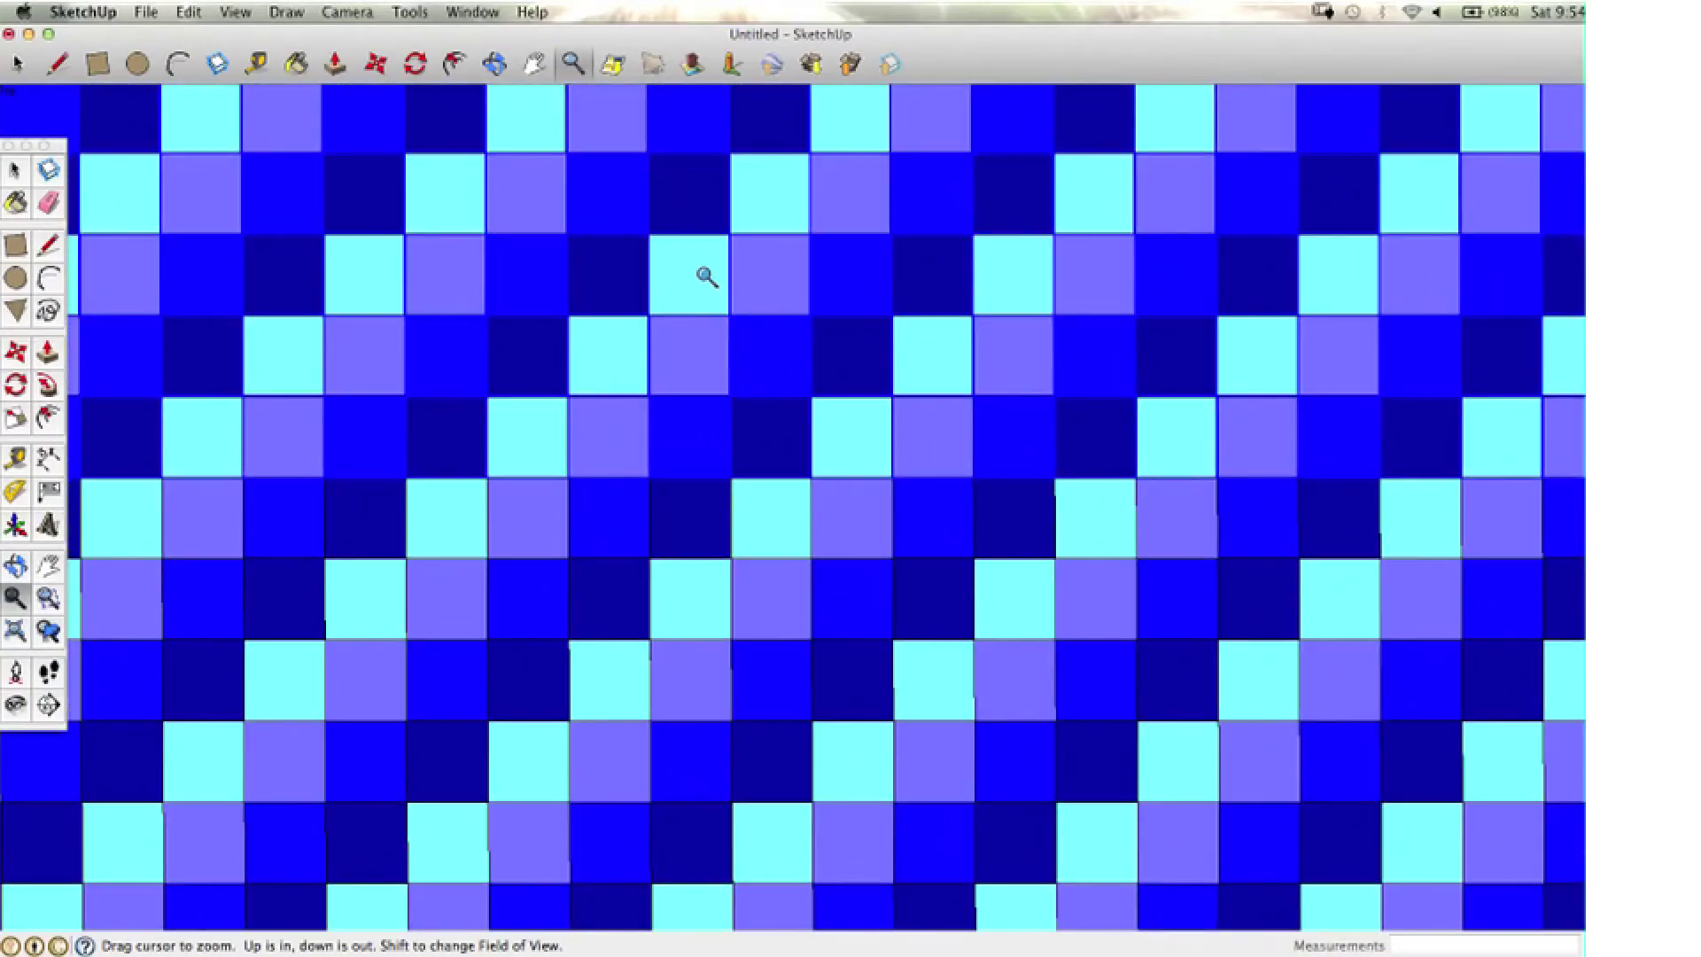
pyautogui.press('space')
pyautogui.click(145, 14)
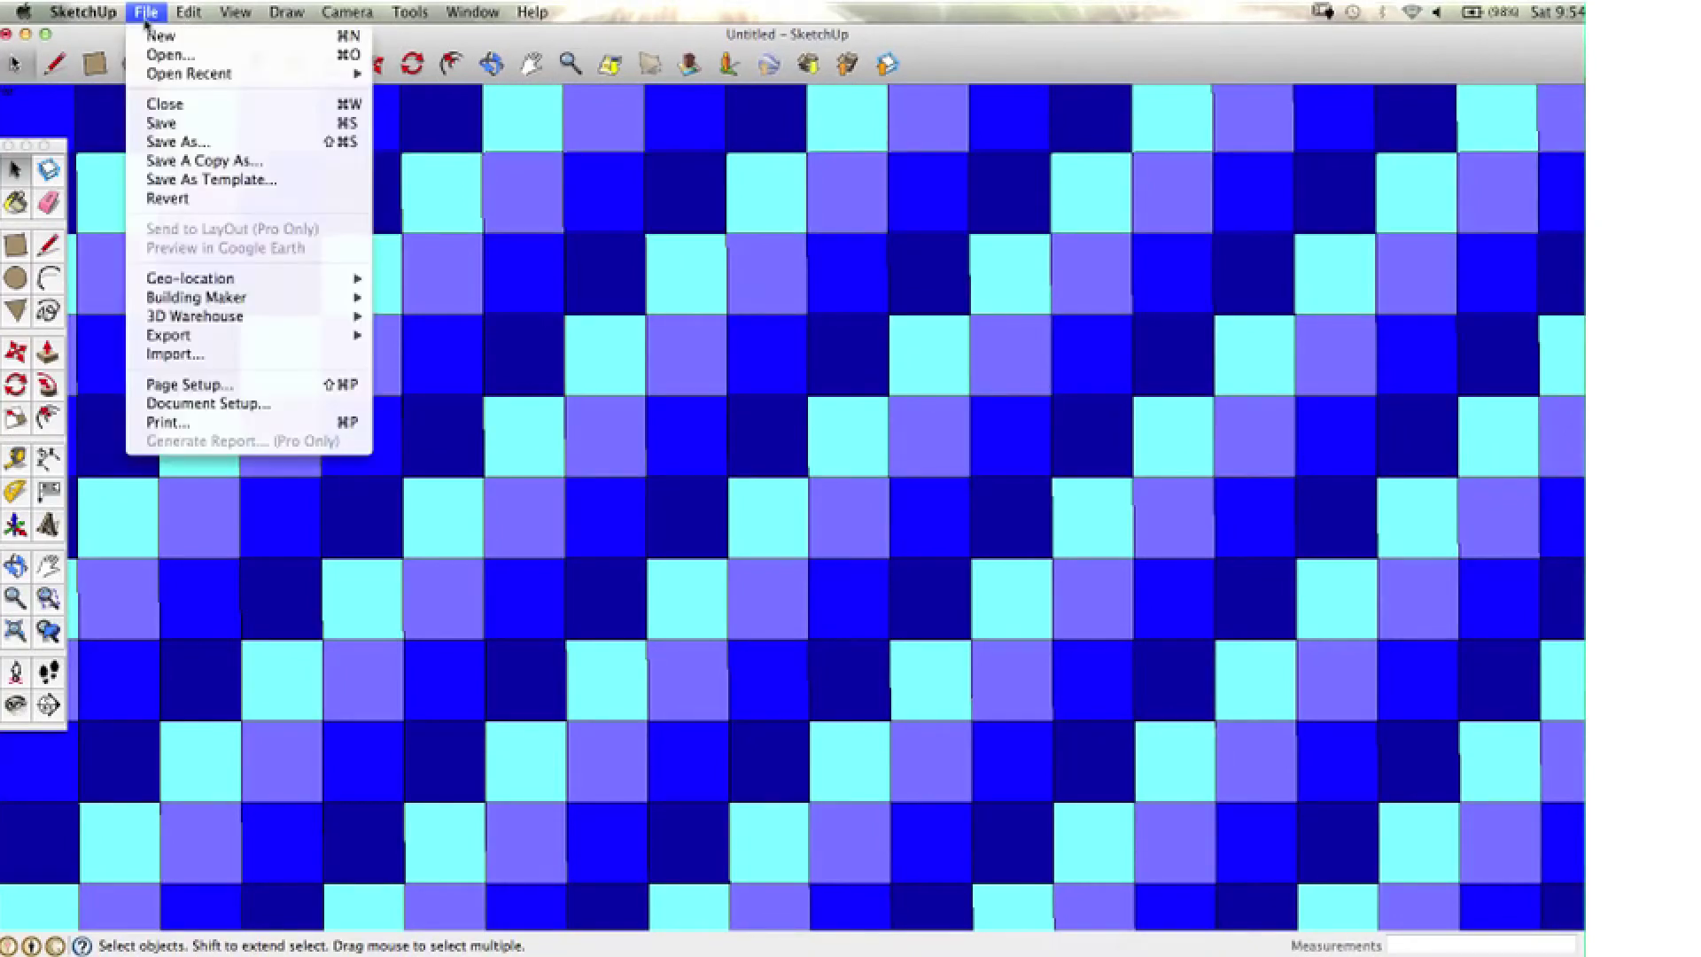
pyautogui.moveTo(222, 341)
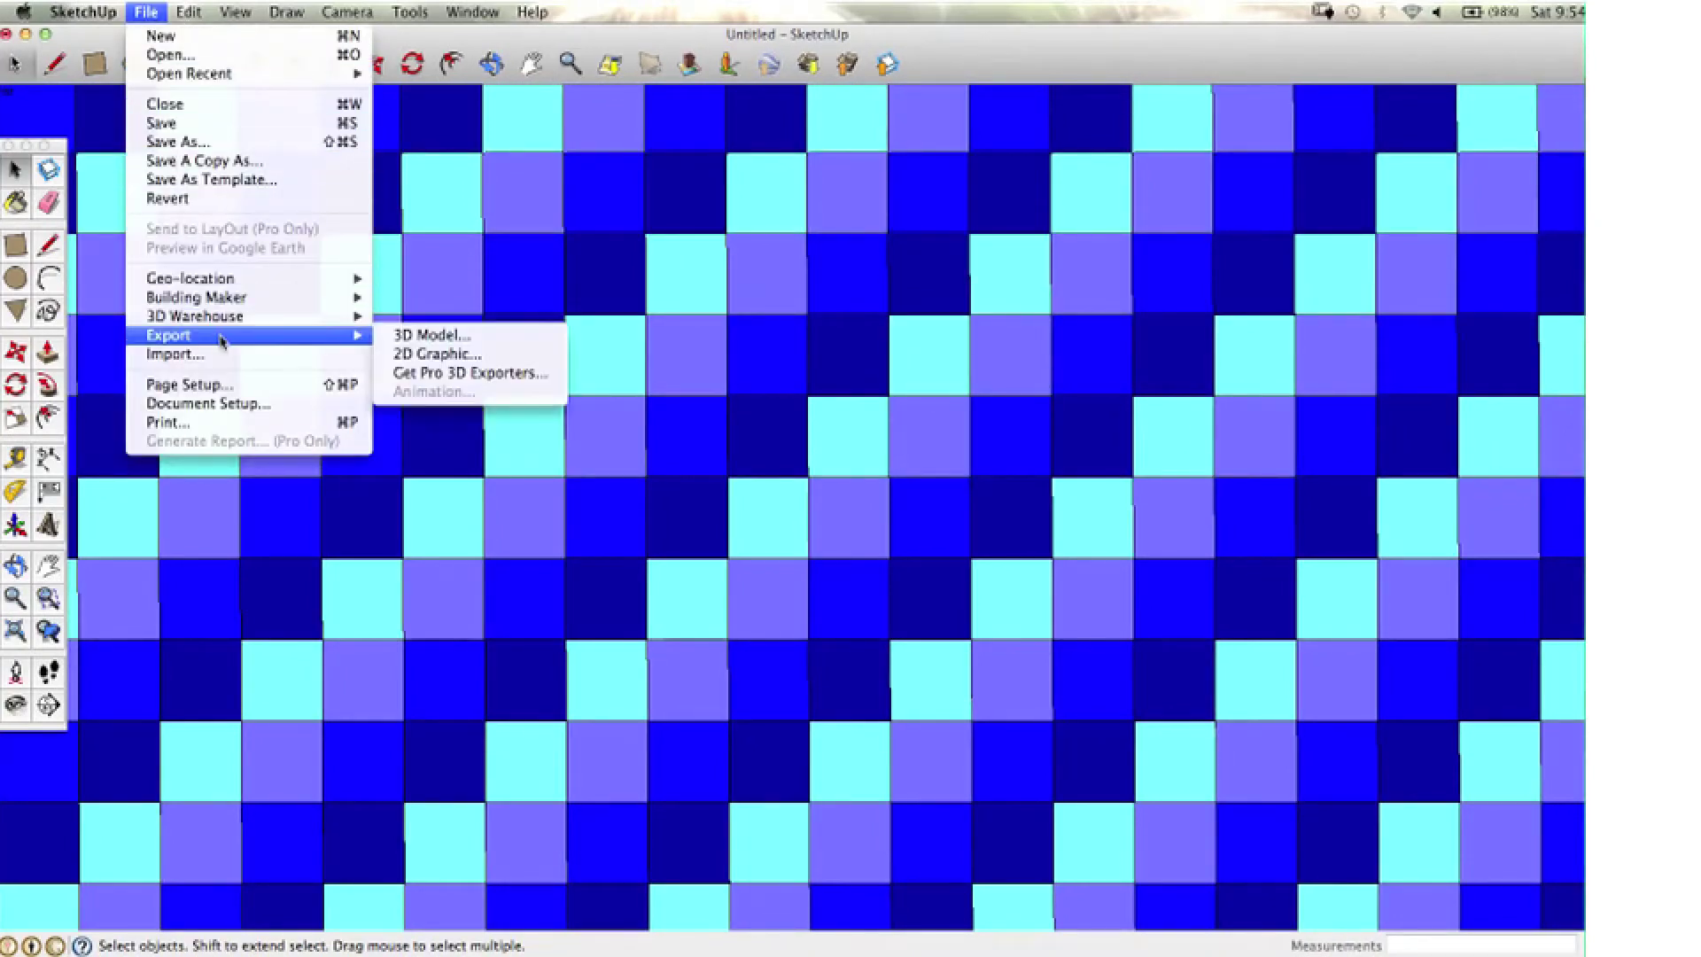
pyautogui.click(447, 355)
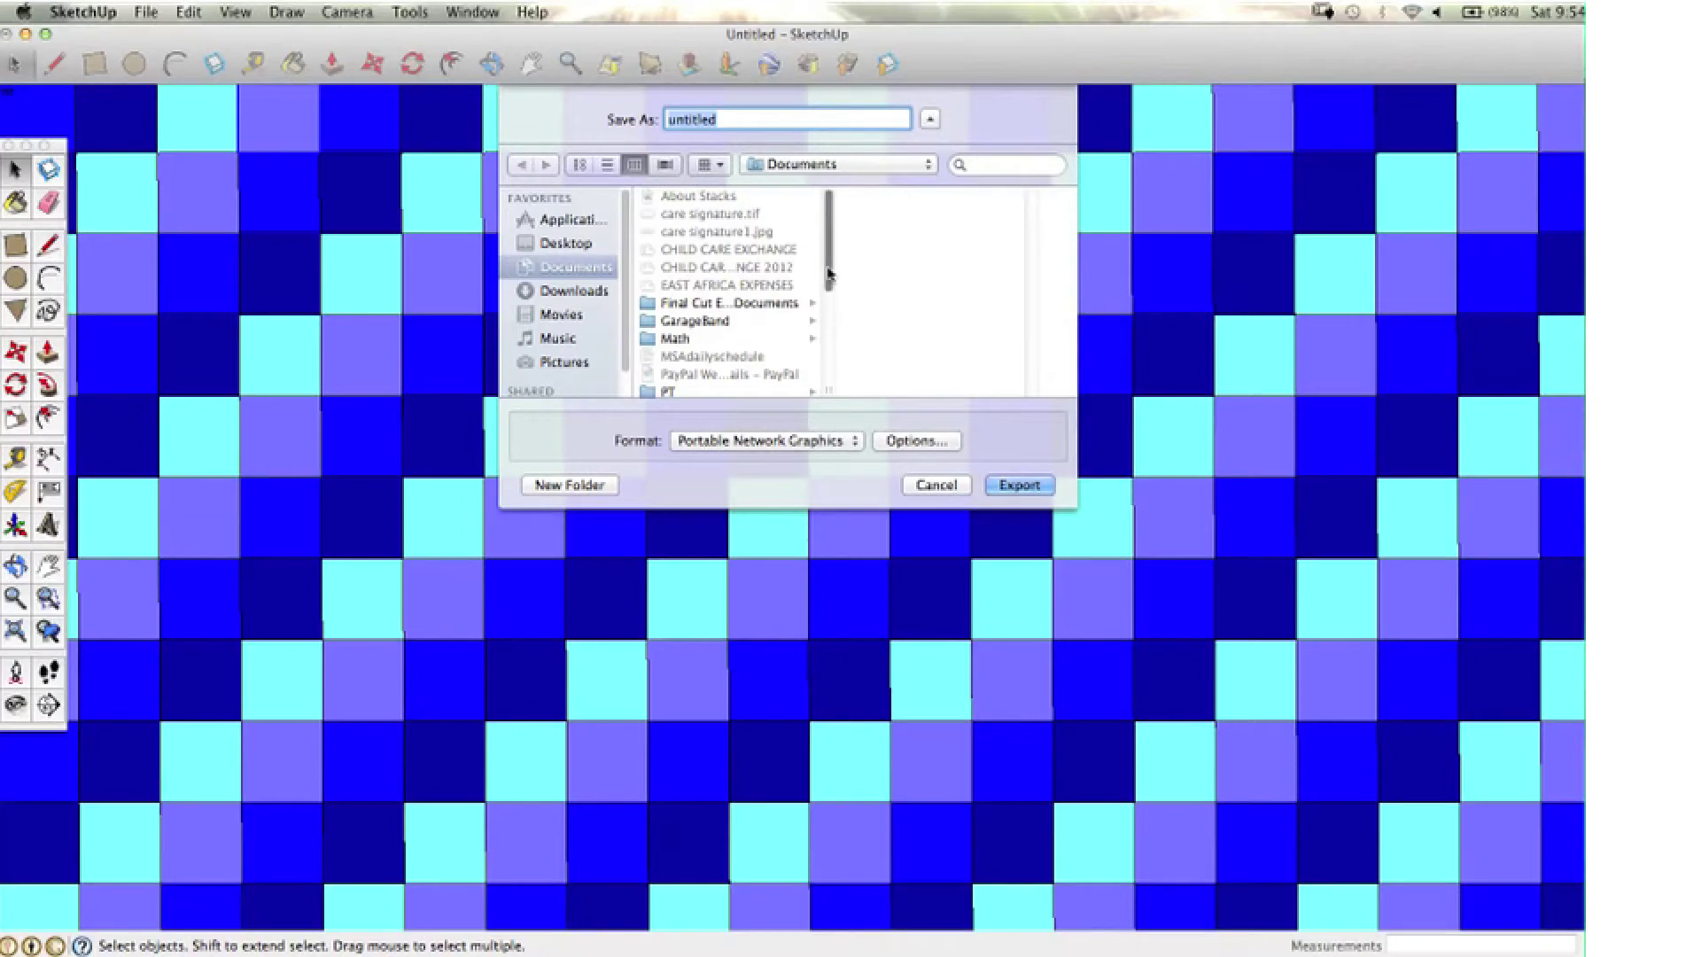
# Choose the transformations folder inside Movies, SBX videos, Geometry as the export location
pyautogui.scroll(-5, 829, 273)
pyautogui.click(558, 315)
pyautogui.click(699, 321)
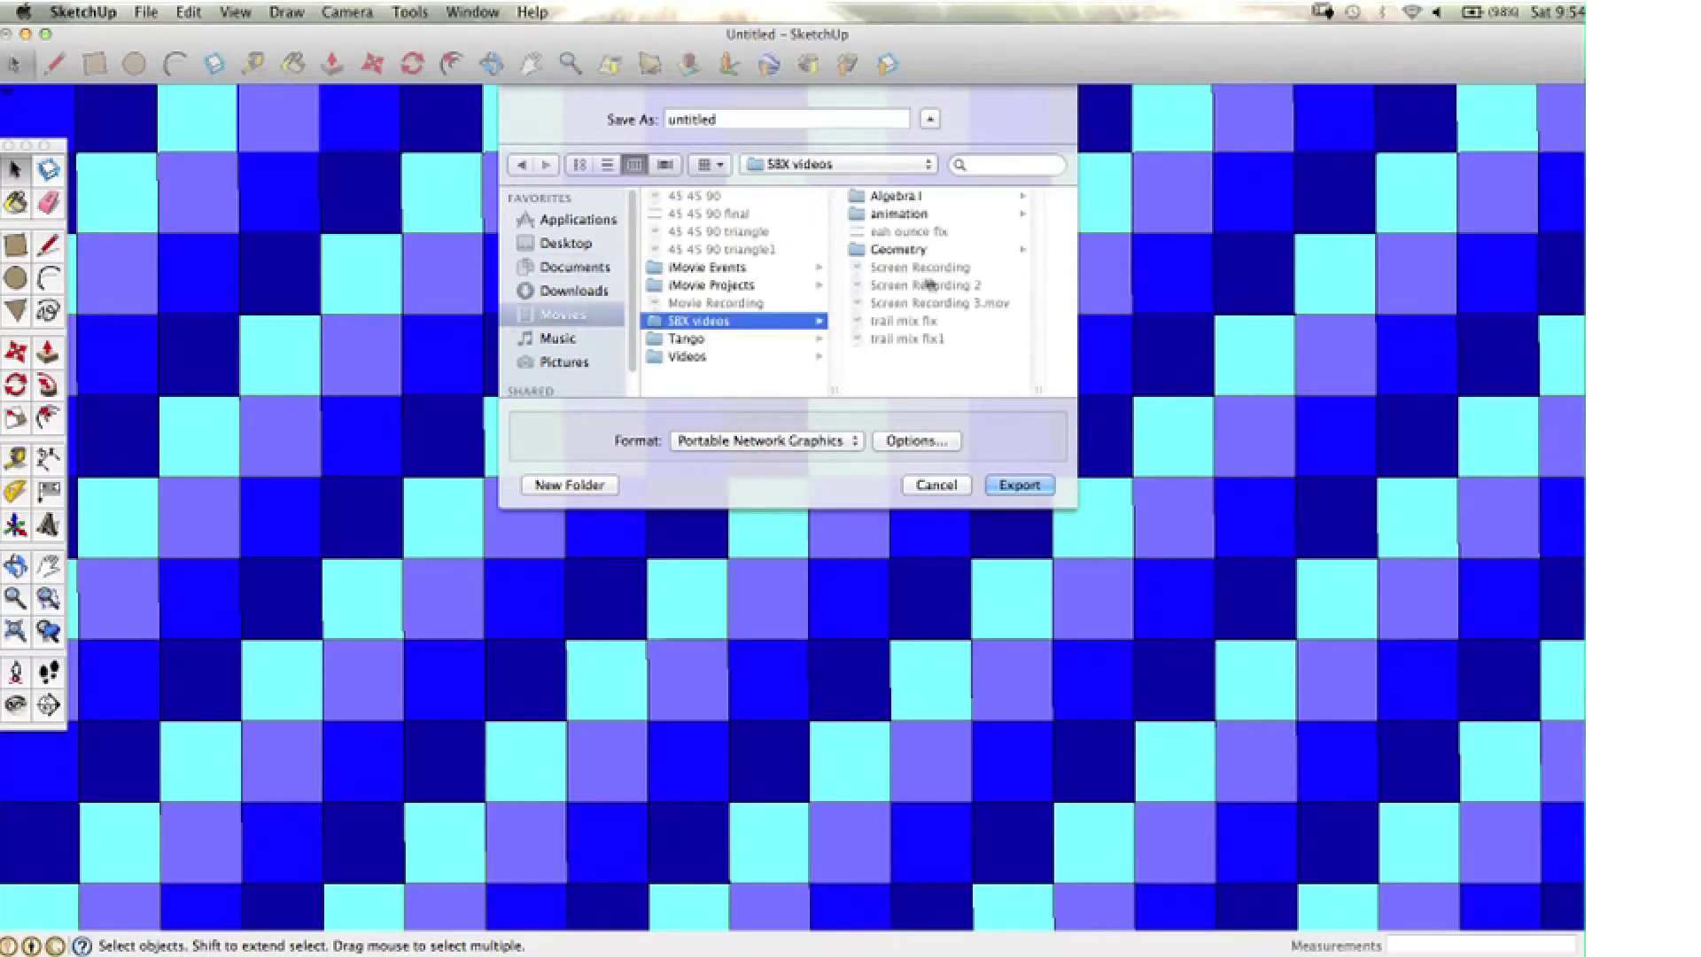
pyautogui.click(900, 249)
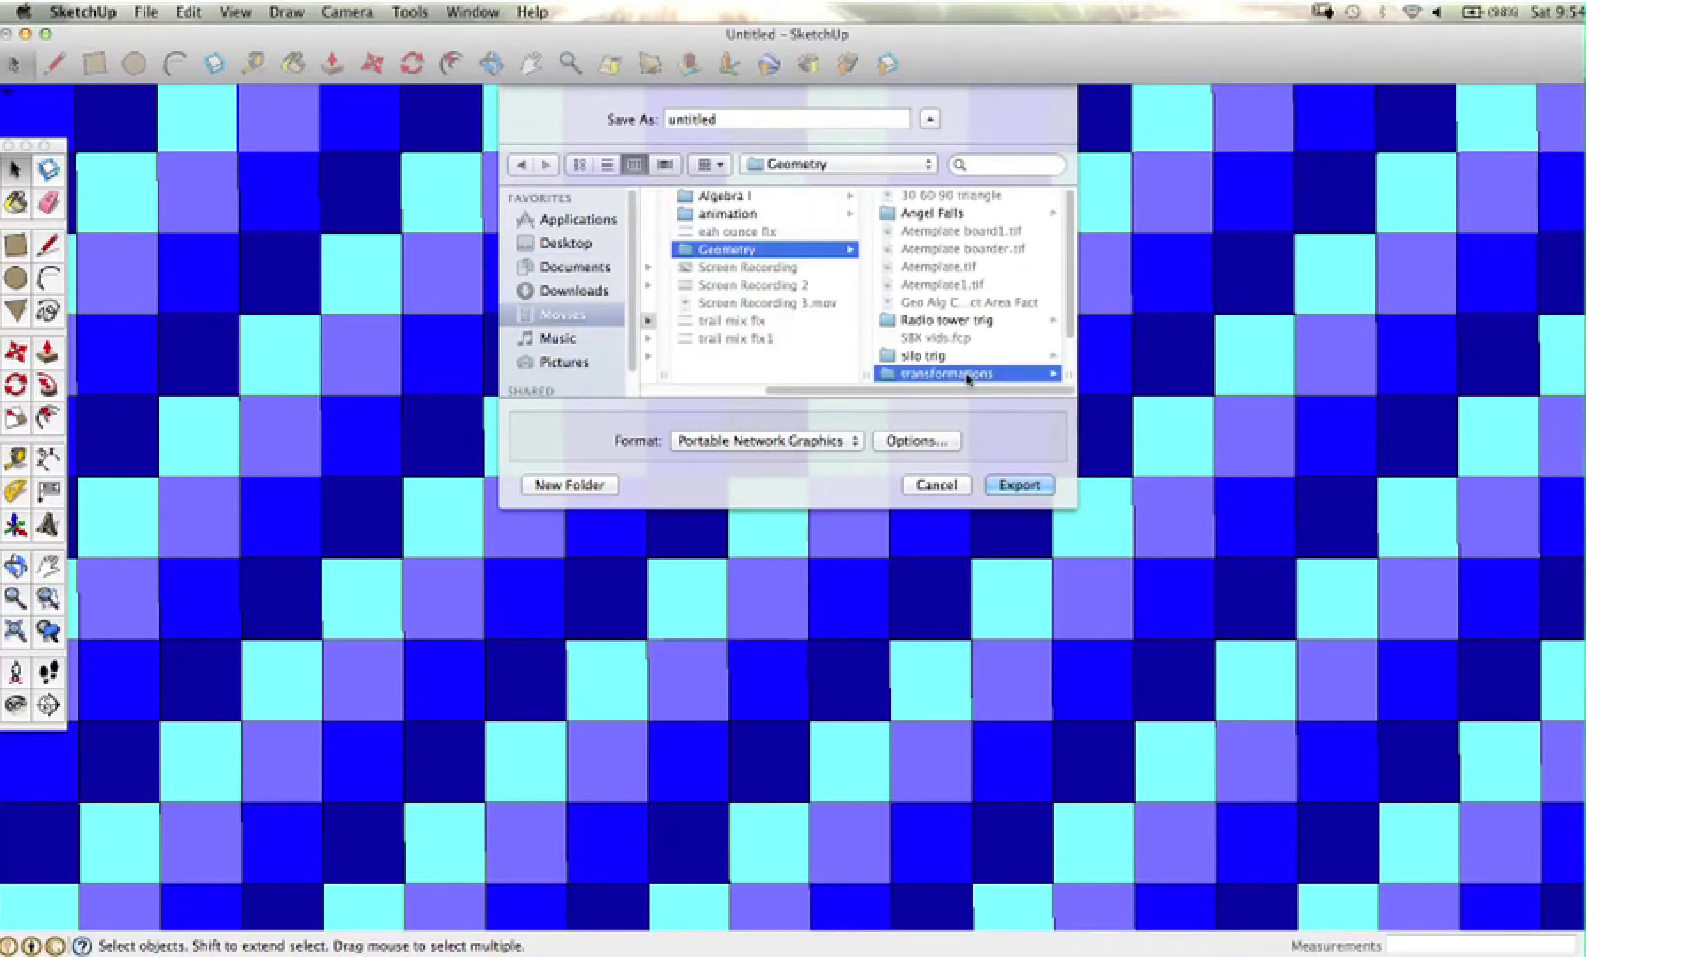
pyautogui.click(922, 376)
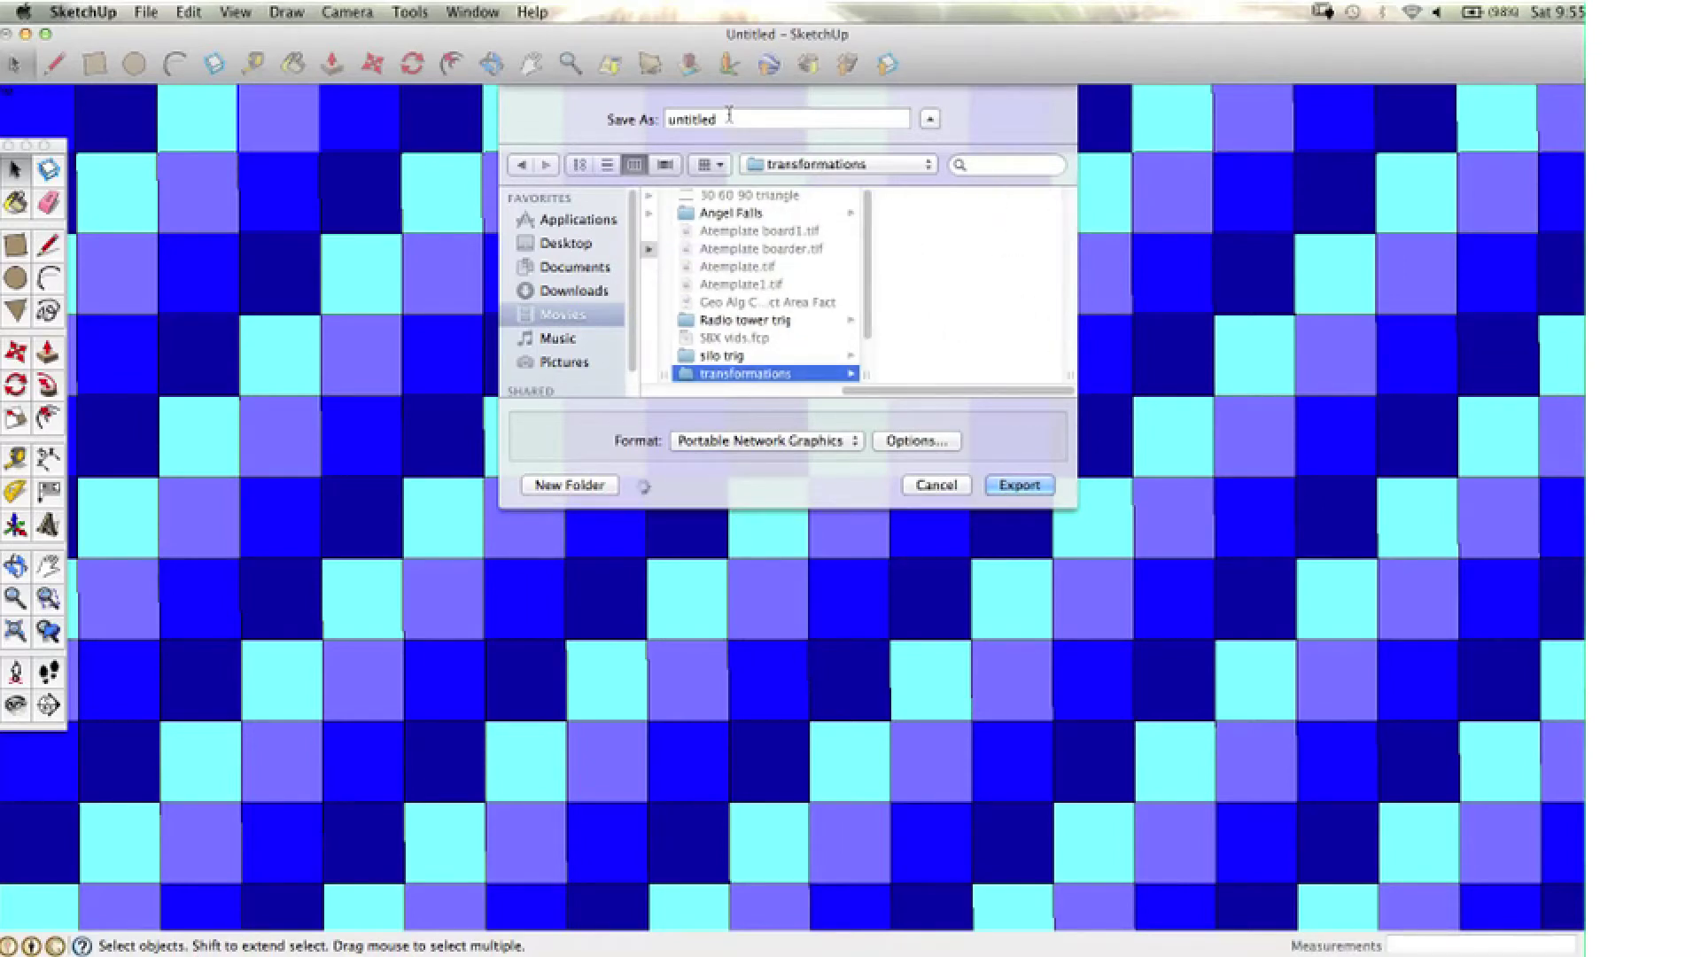
# Name the image Regular Polygon Tessellation, keep the Portable Network Graphics format and export it
pyautogui.click(940, 374)
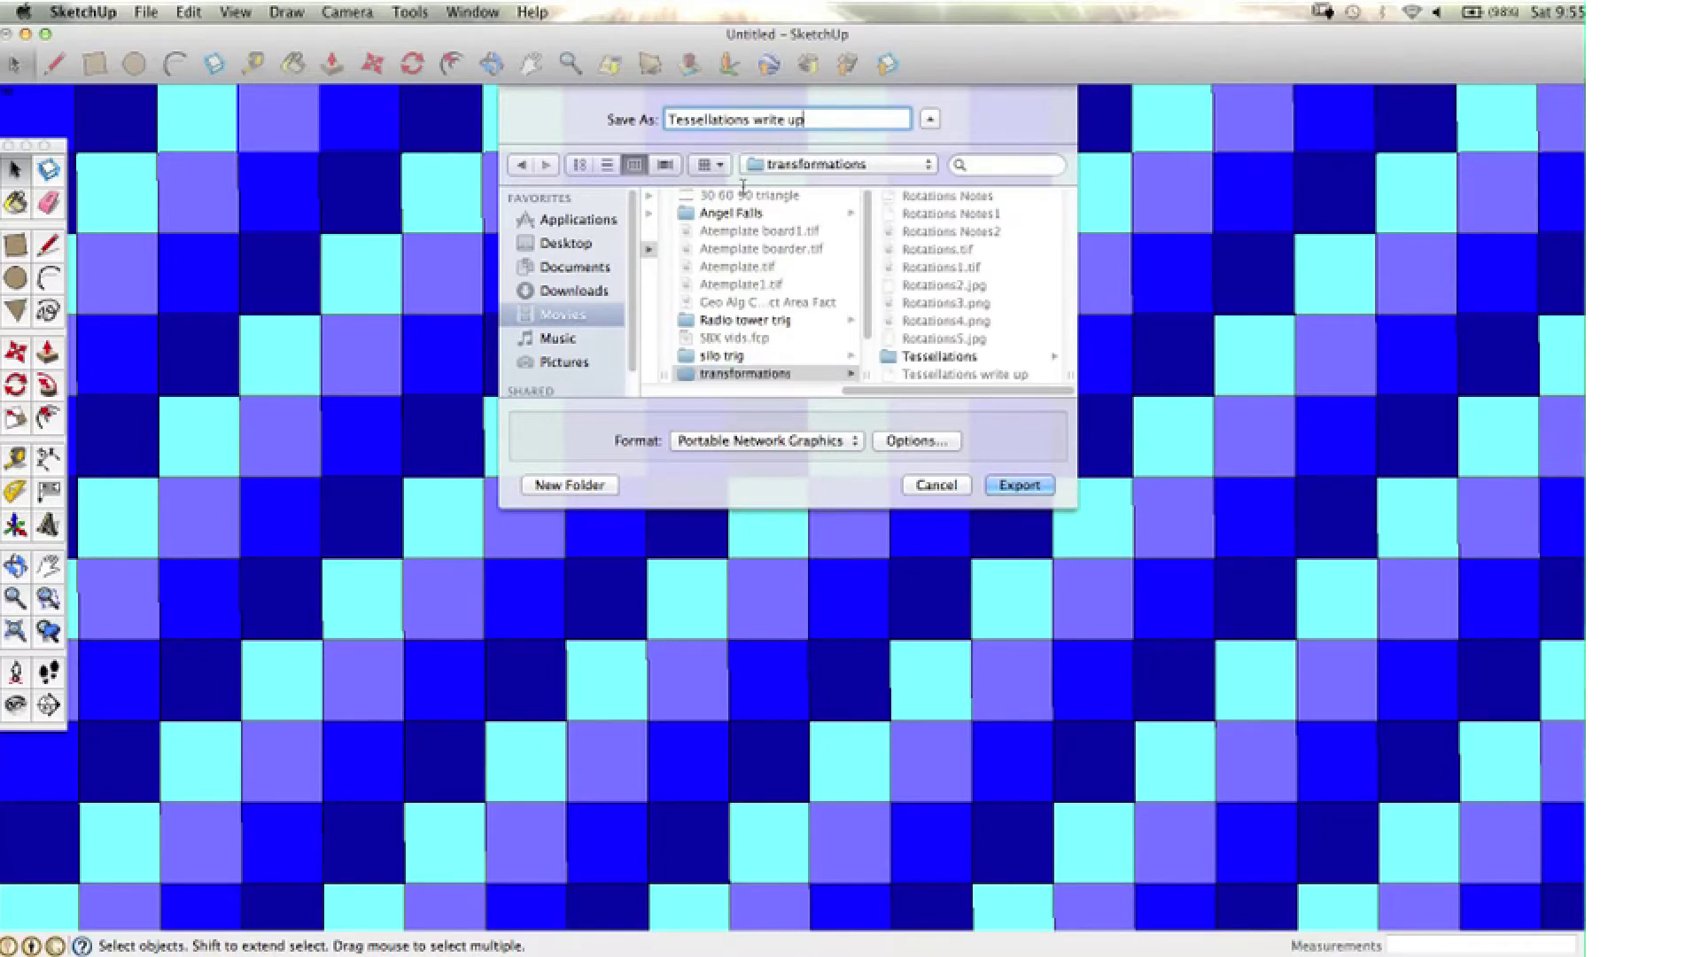
pyautogui.press('super+a')
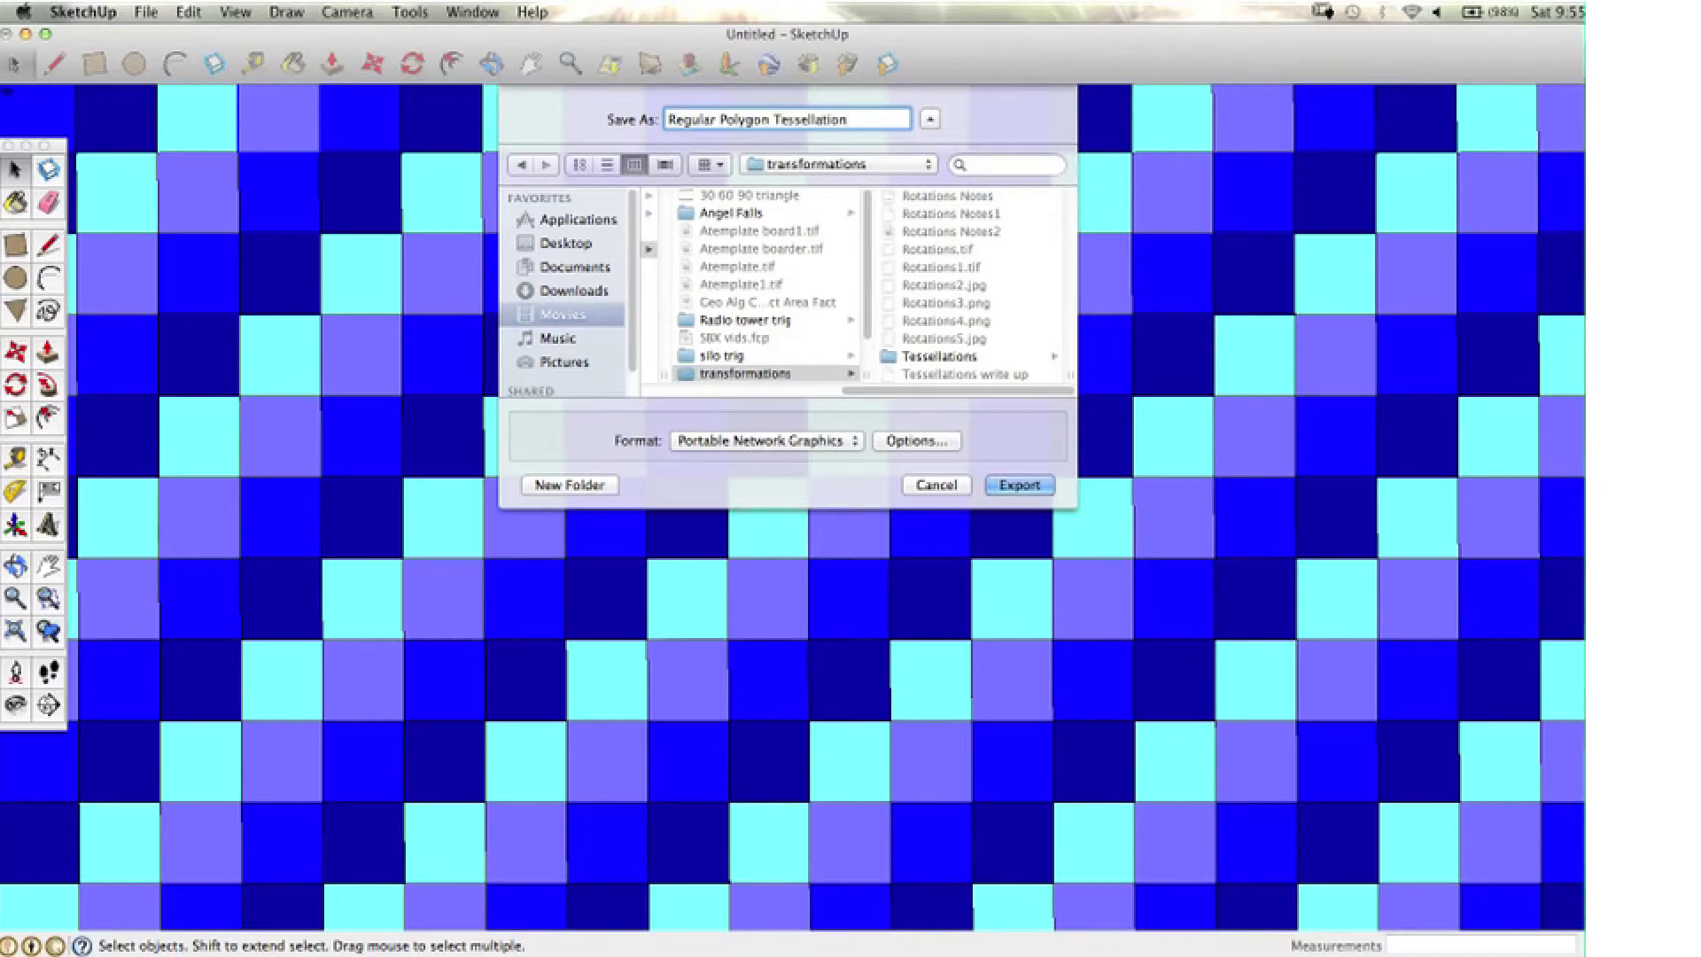
pyautogui.click(858, 440)
pyautogui.click(857, 440)
pyautogui.click(1019, 484)
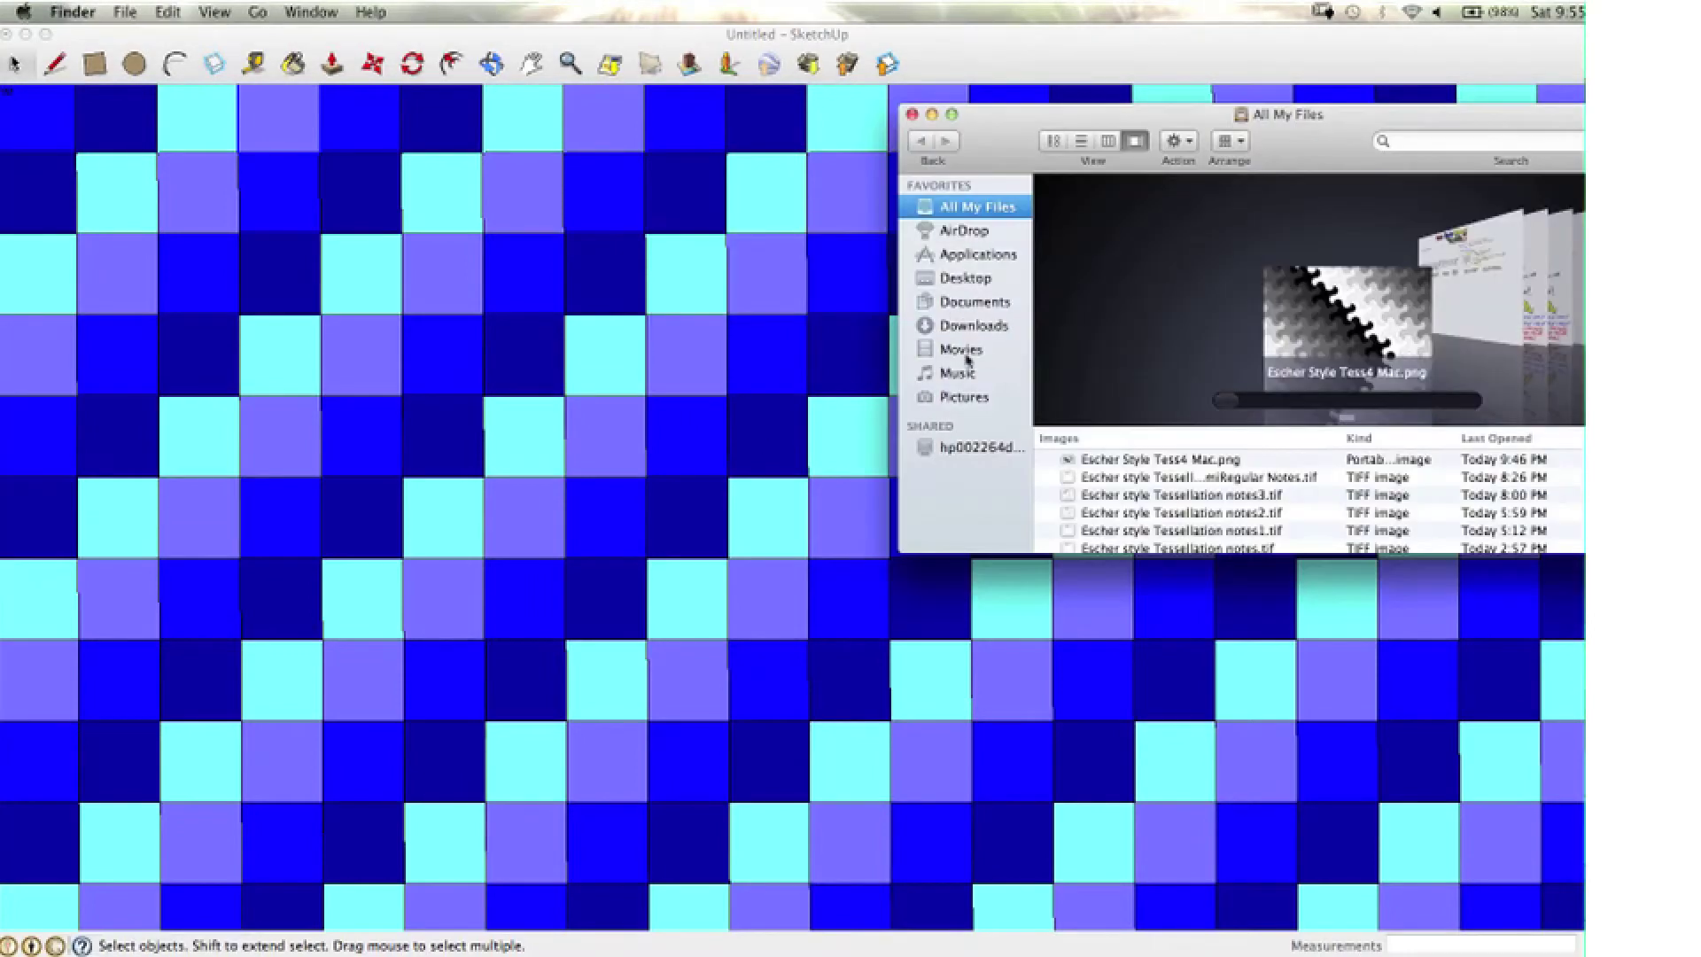
# Switch to Finder and open the exported Regular Polygon Tessellation image from the transformations folder
pyautogui.click(965, 350)
pyautogui.click(1094, 307)
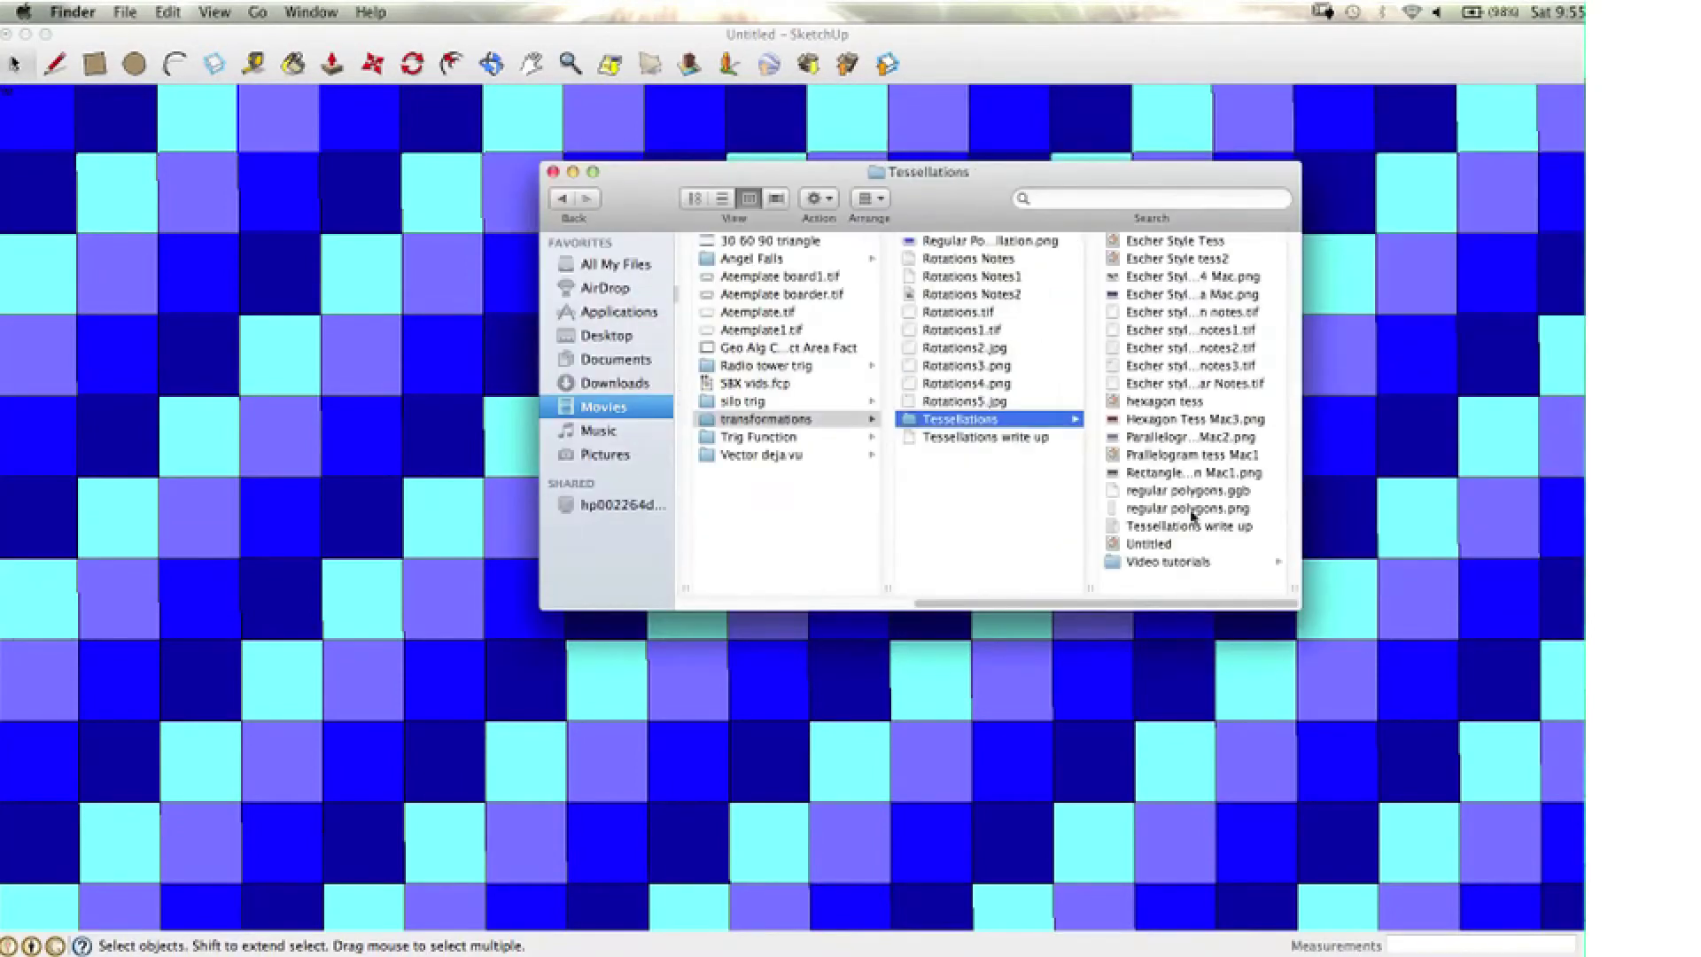
pyautogui.click(1179, 508)
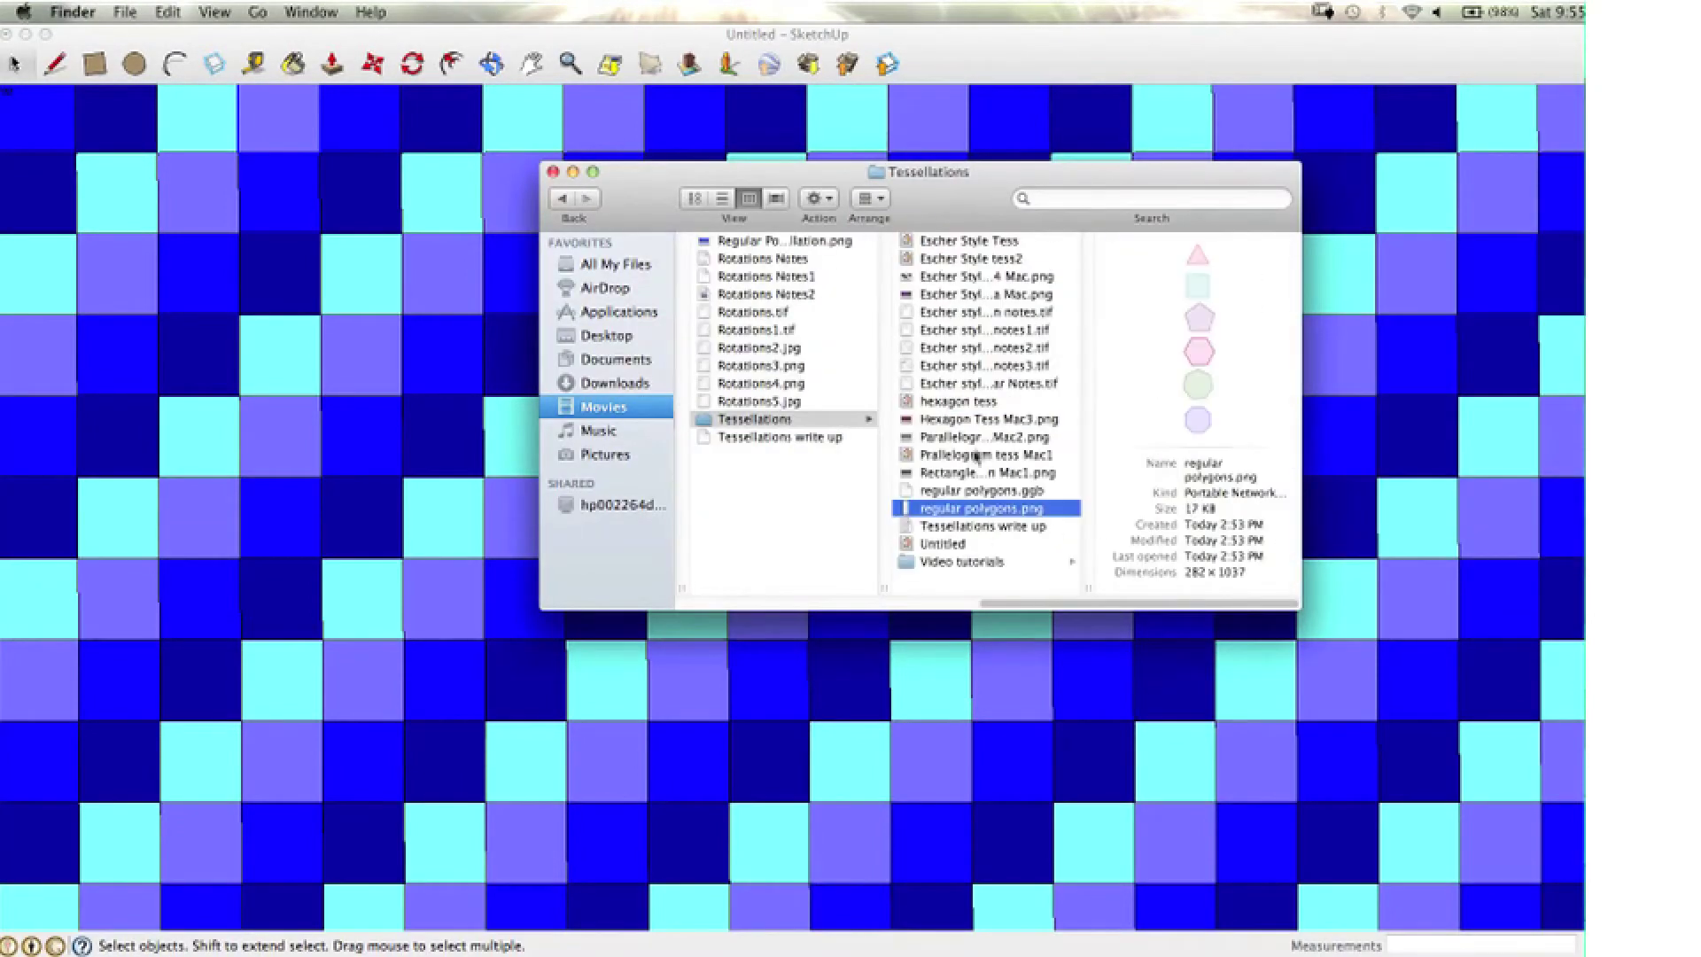
pyautogui.doubleClick(779, 240)
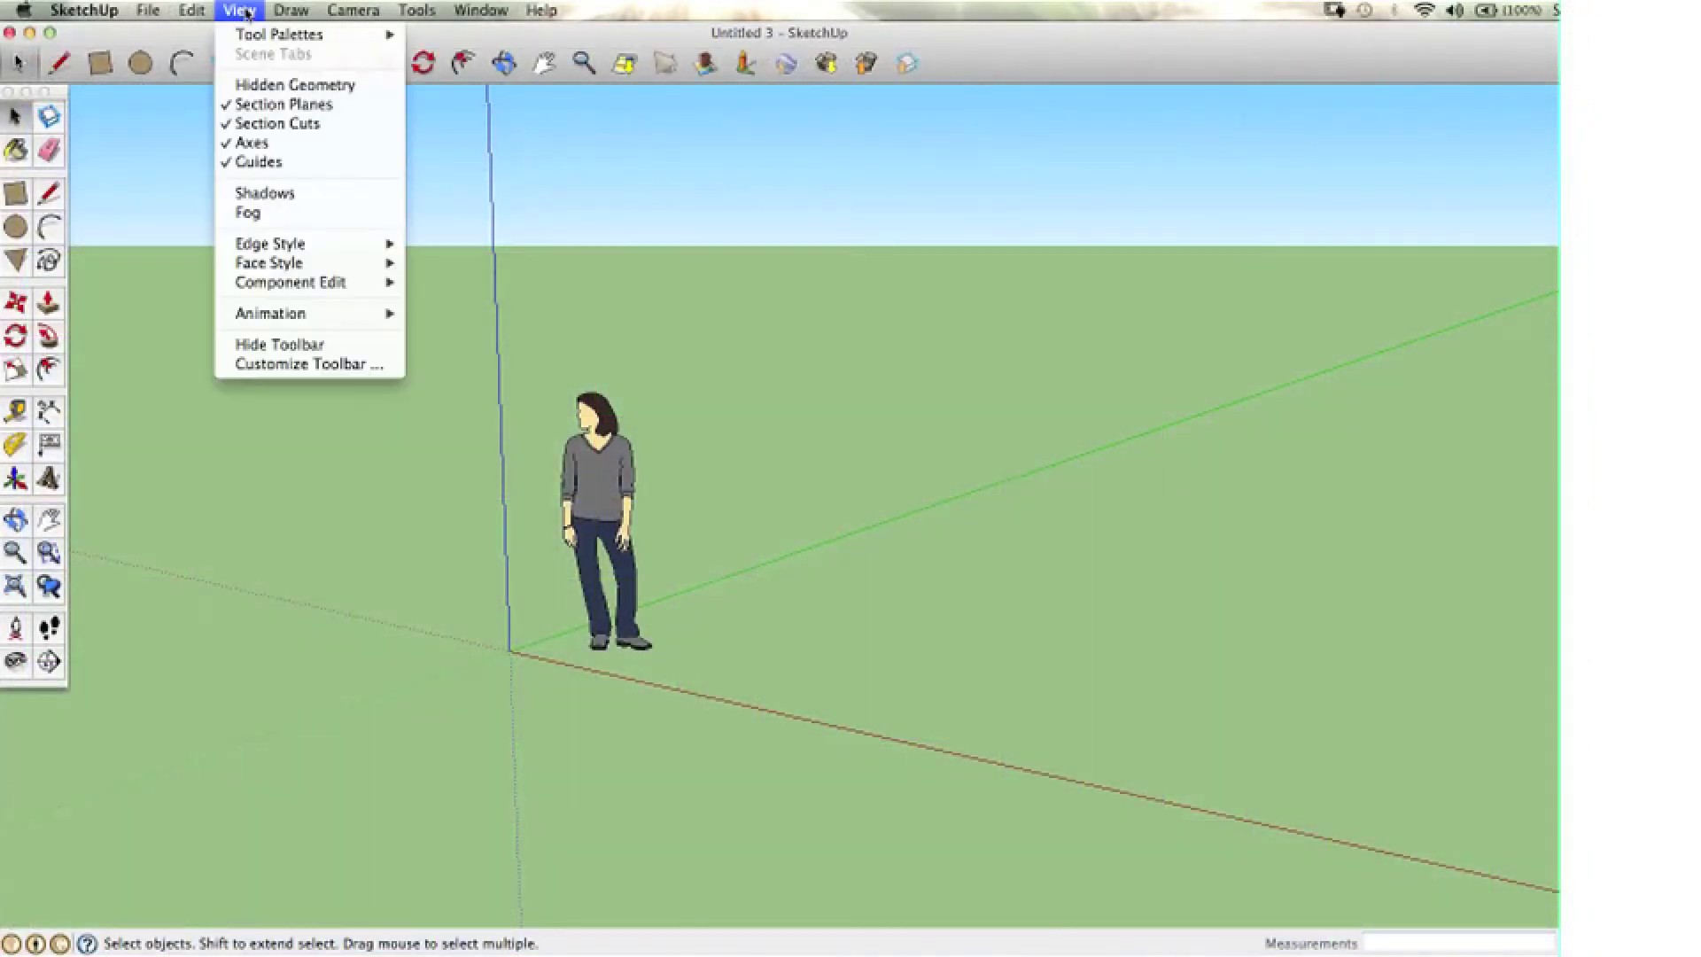
# Hide the axes in the new SketchUp model and set the camera to parallel projection
pyautogui.click(273, 144)
pyautogui.click(352, 11)
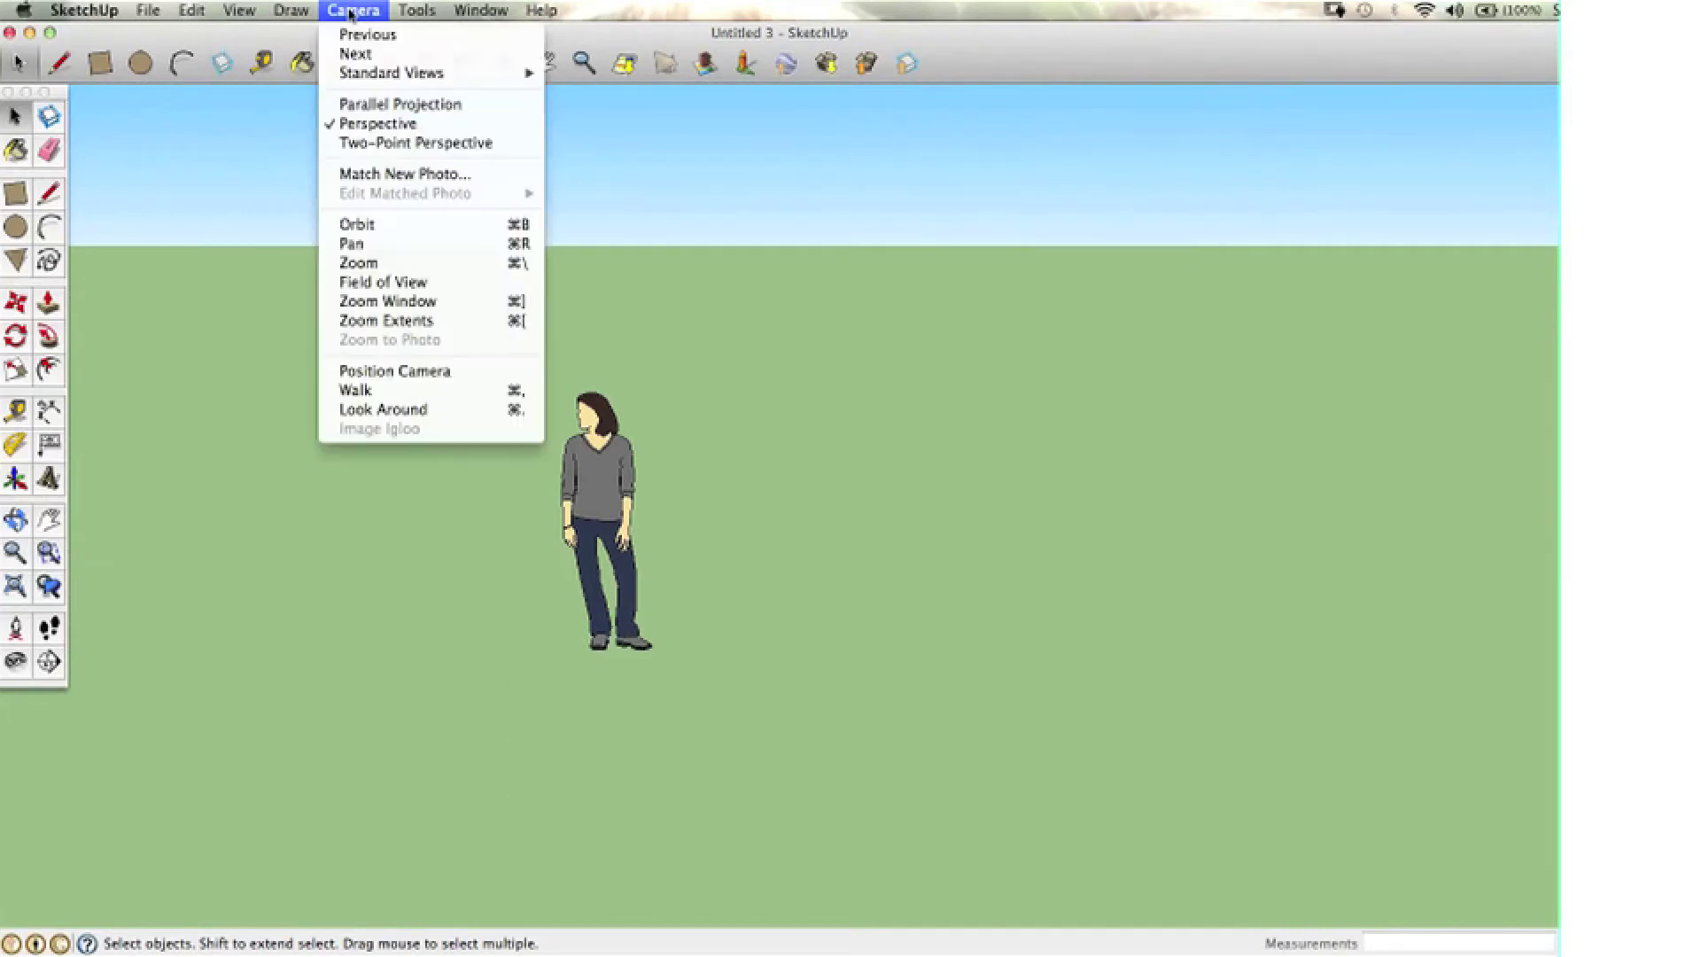
pyautogui.click(373, 103)
# Set the camera to the standard Top view and delete the default person figure
pyautogui.click(354, 11)
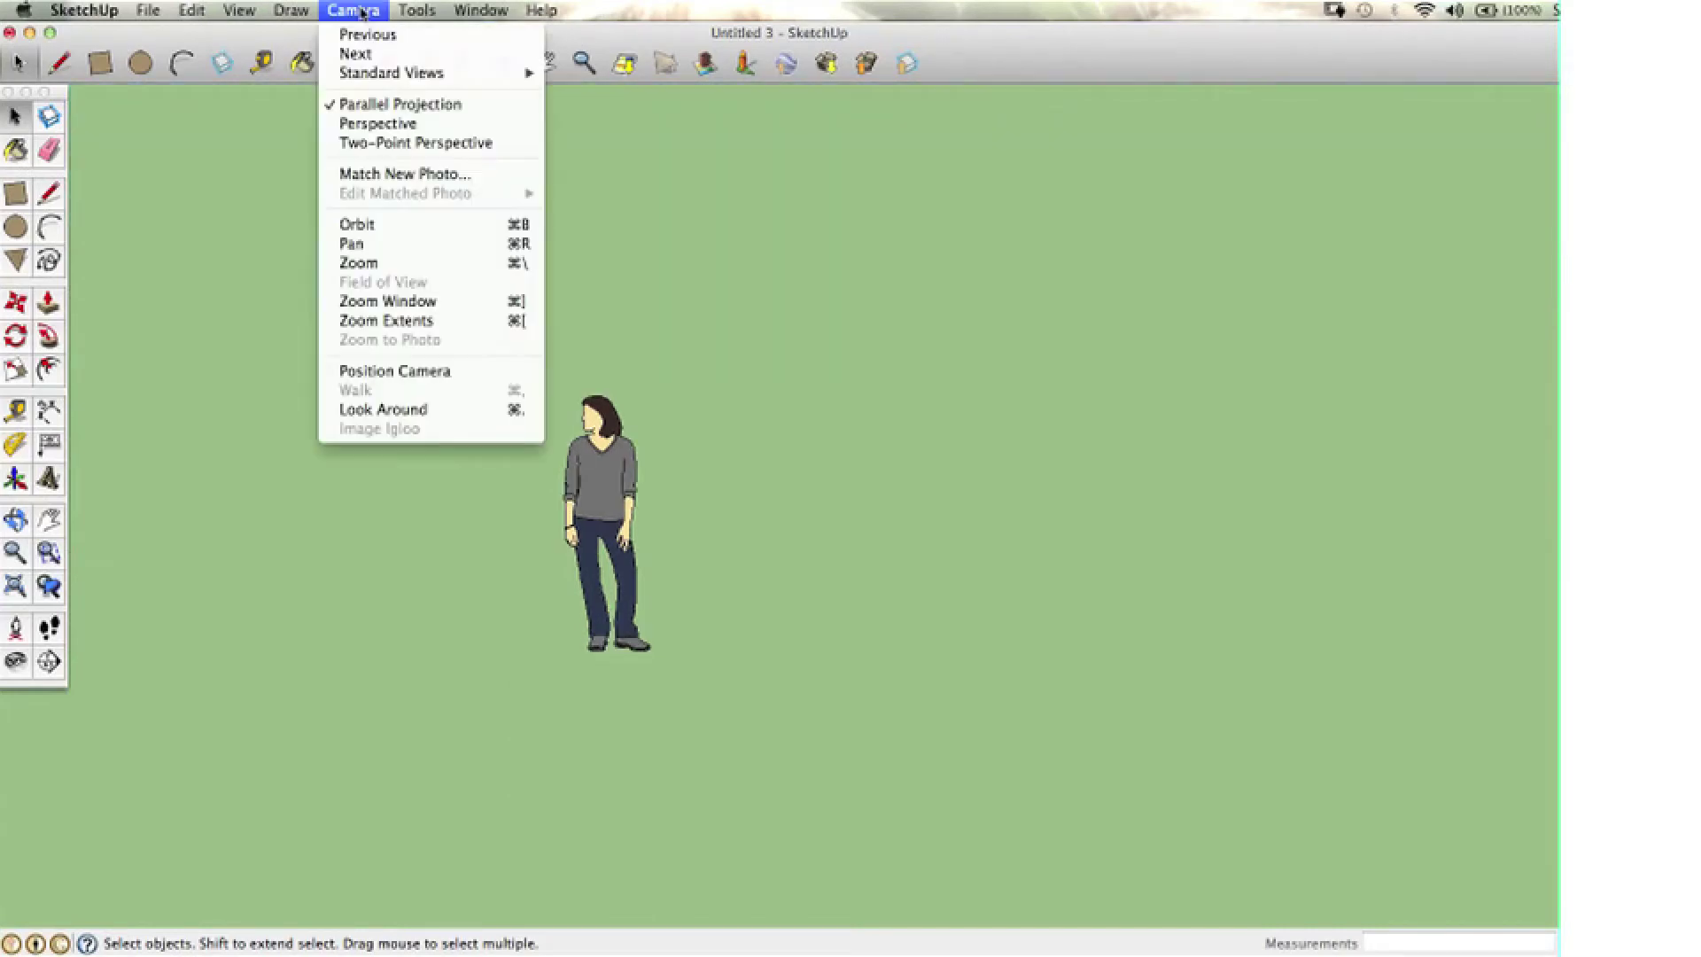
pyautogui.moveTo(388, 76)
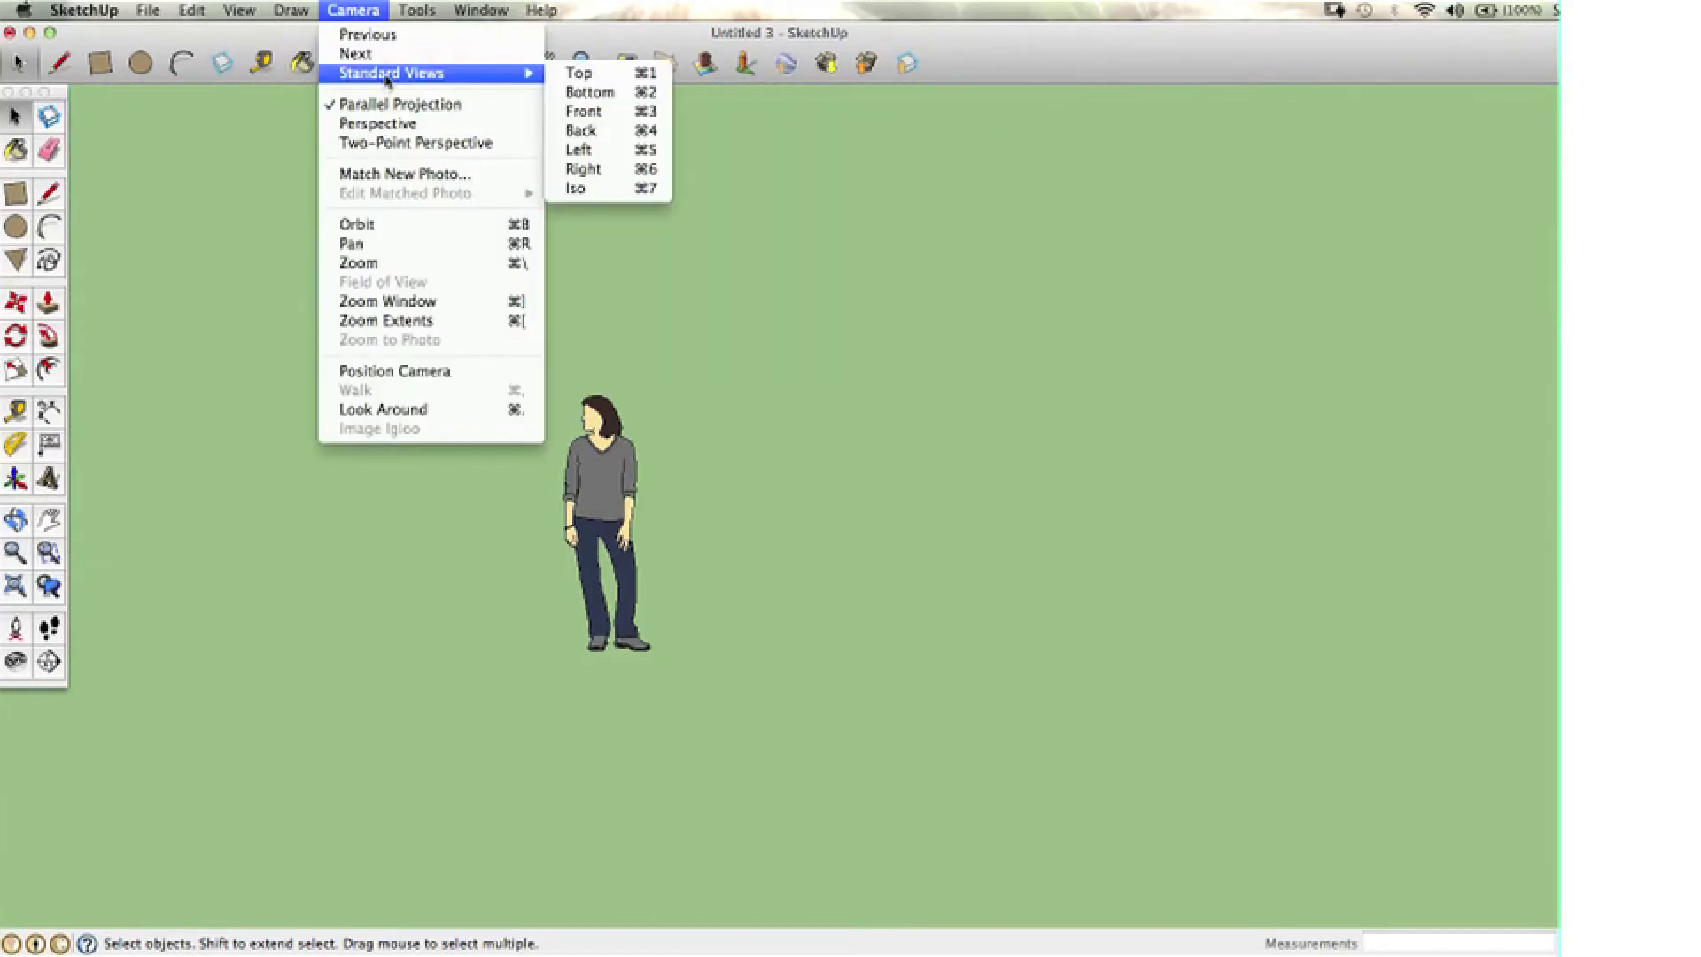
pyautogui.click(571, 76)
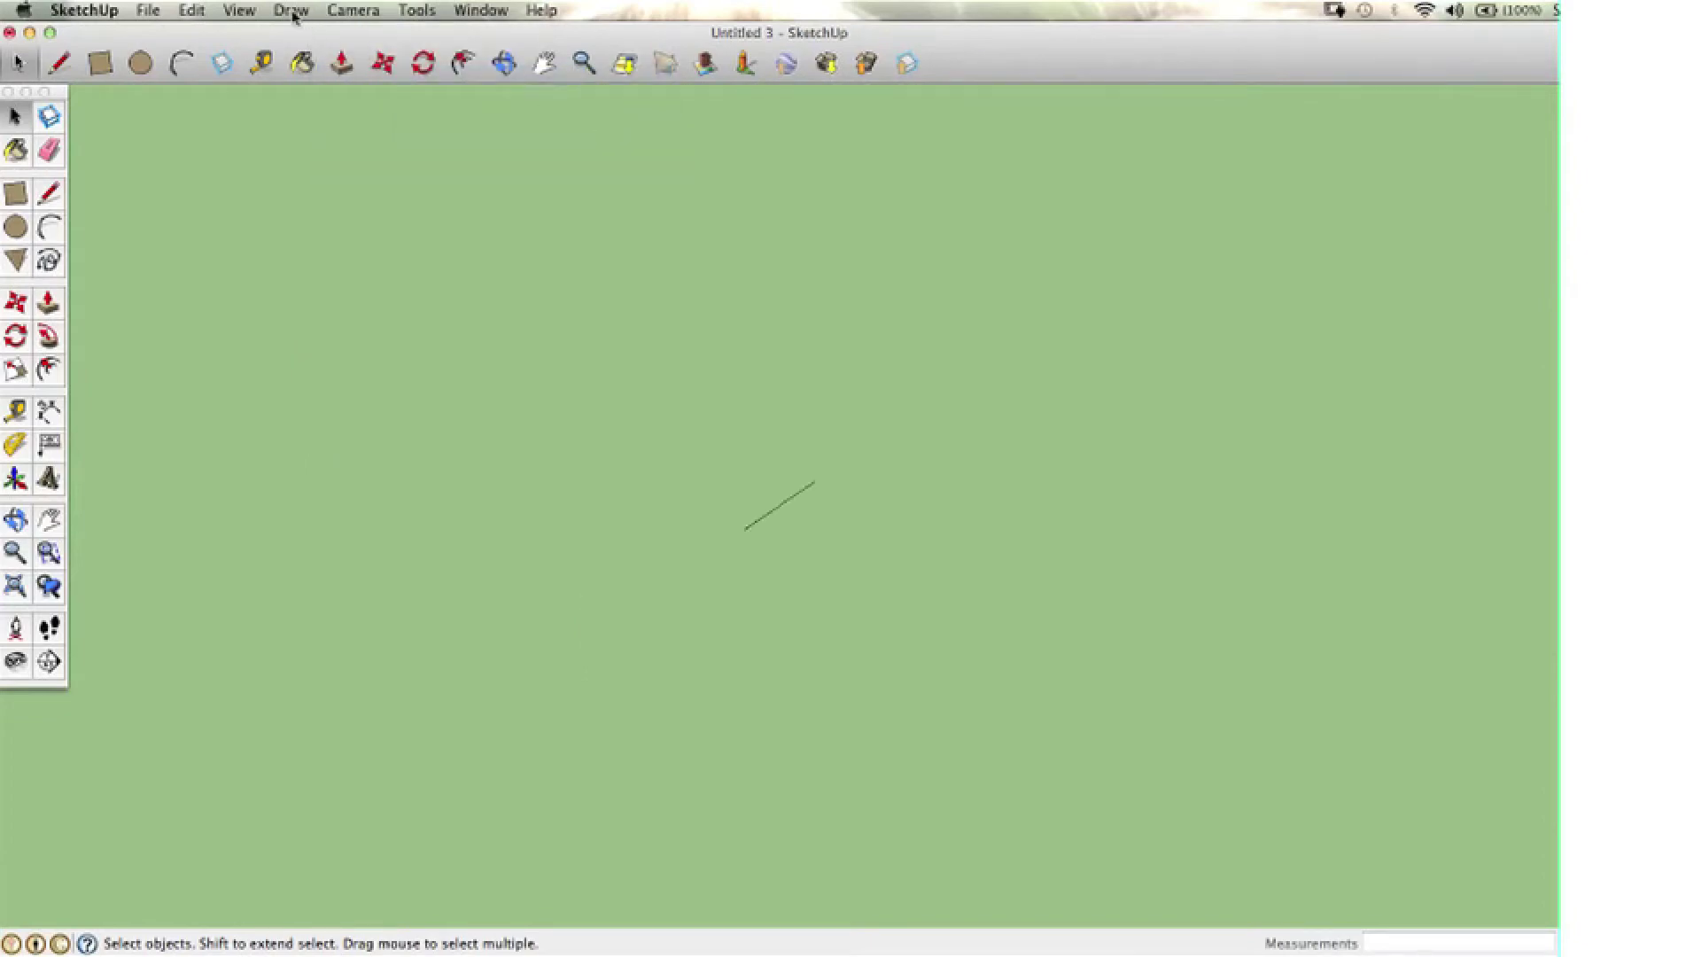
pyautogui.moveTo(680, 406); pyautogui.dragTo(928, 604)
# Check that the Large Tool Set palette is enabled
pyautogui.click(239, 10)
pyautogui.moveTo(384, 44)
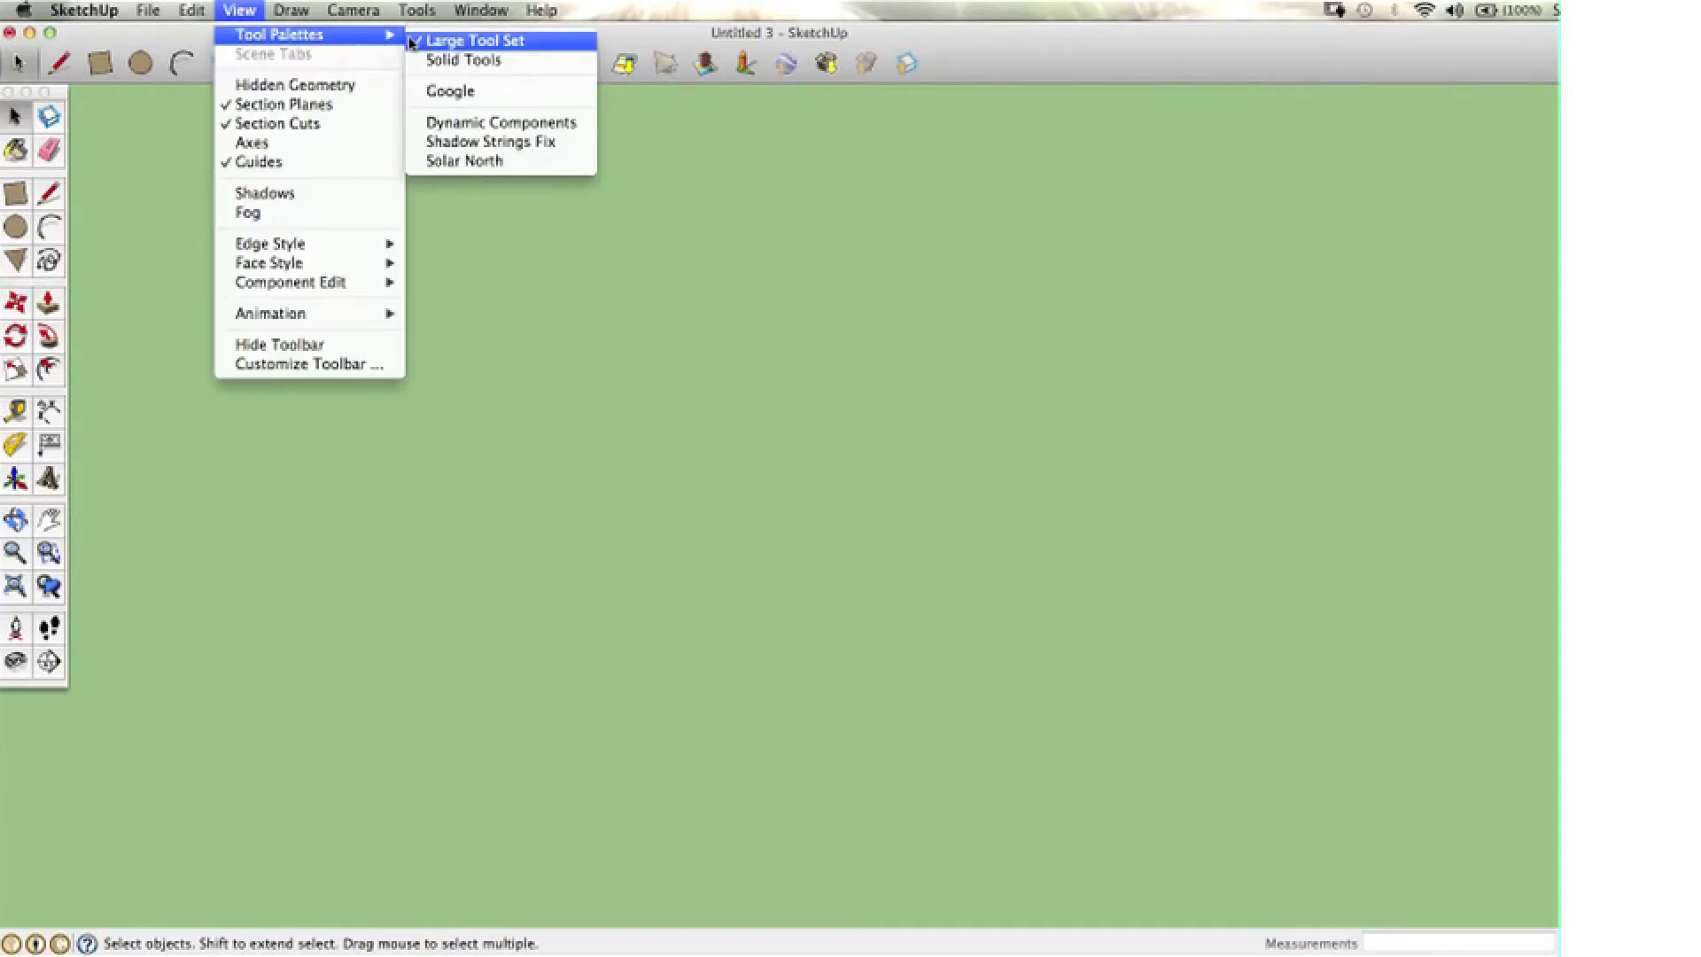
pyautogui.click(291, 100)
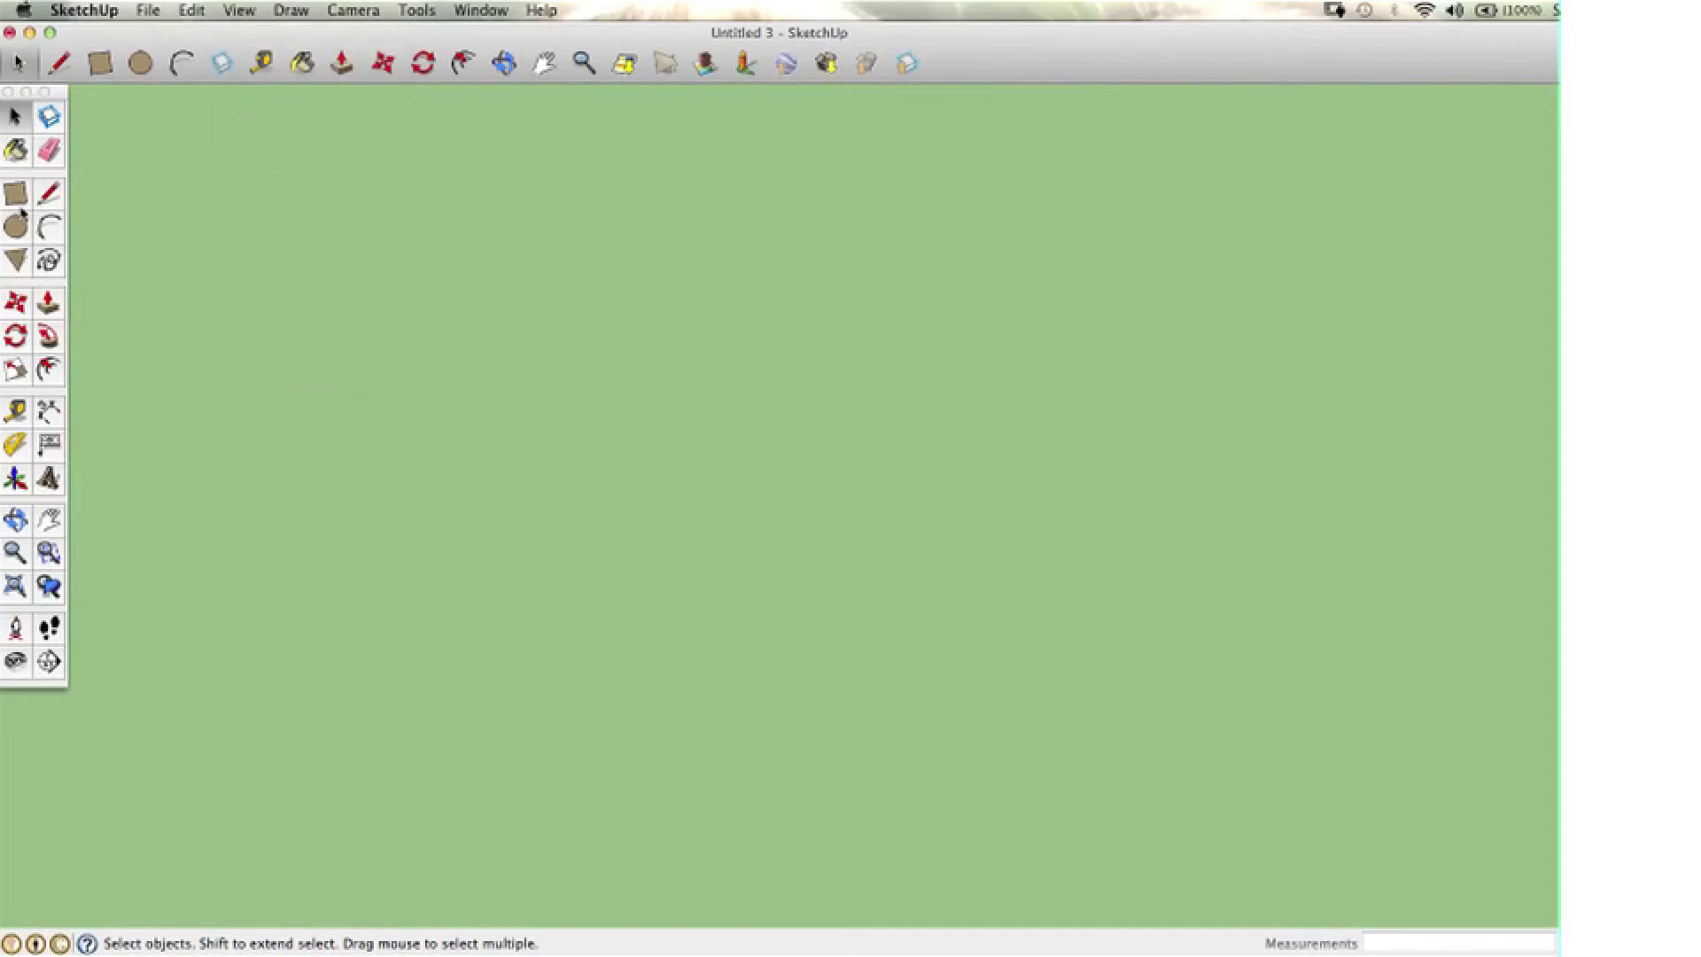
# Draw a six-sided polygon with a radius of about 4' 1" using the Polygon tool
pyautogui.click(17, 259)
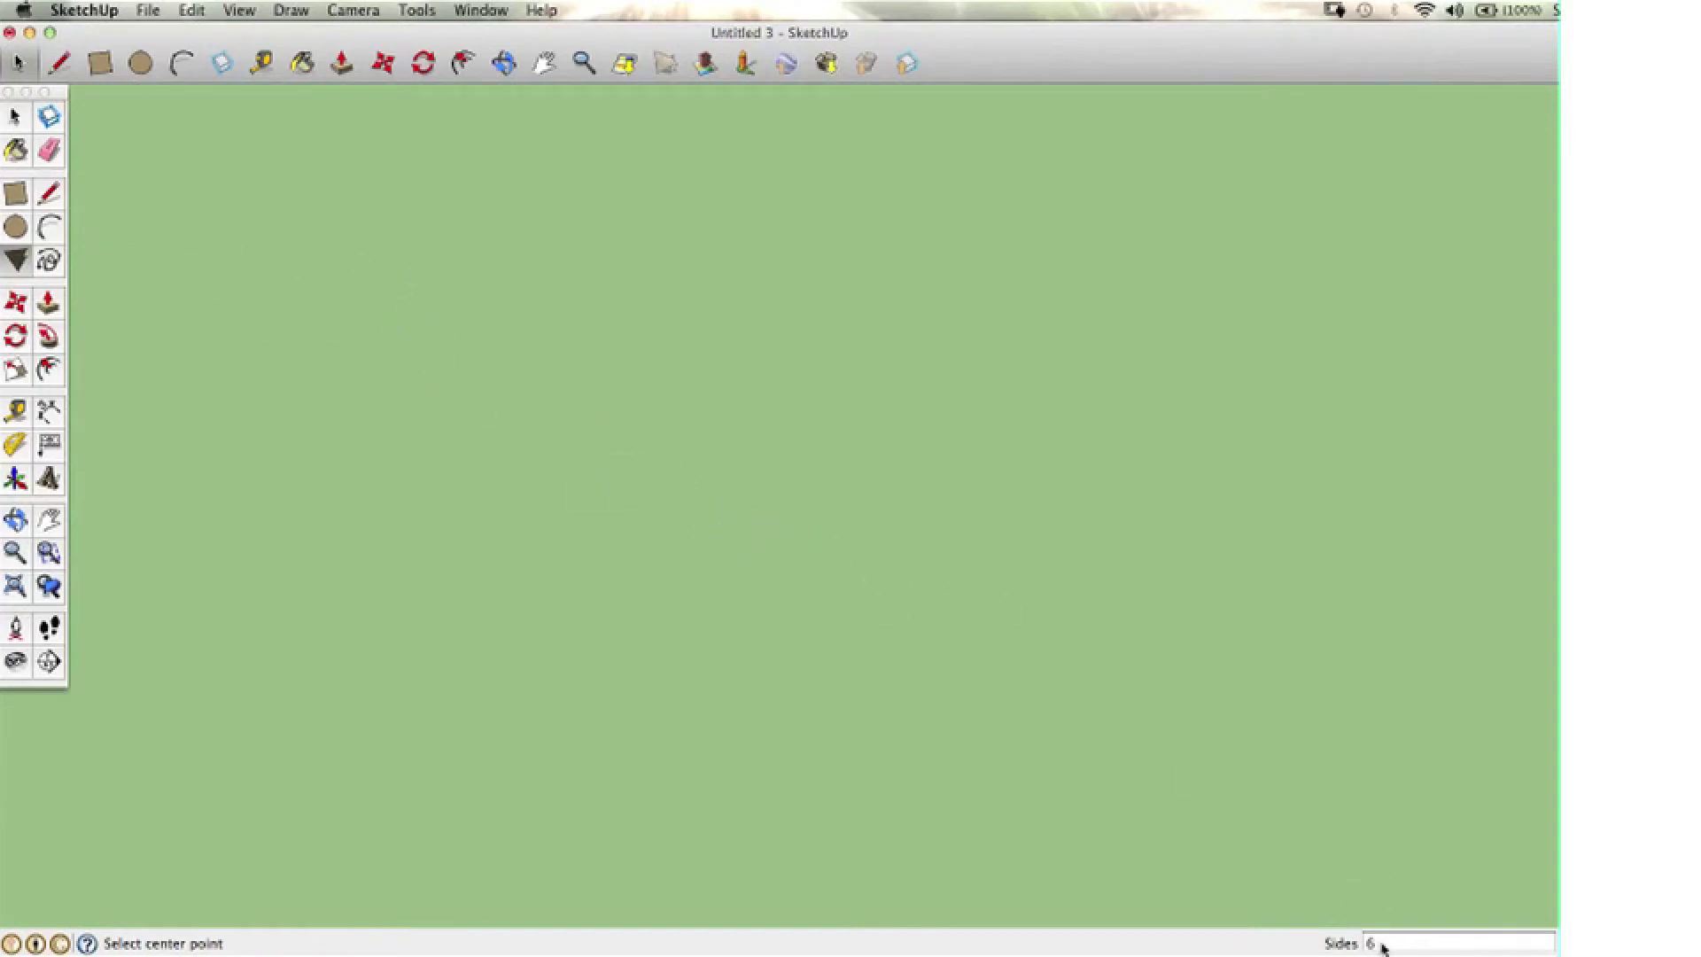
pyautogui.write('3')
pyautogui.press('Return')
pyautogui.write('6s')
pyautogui.click(459, 432)
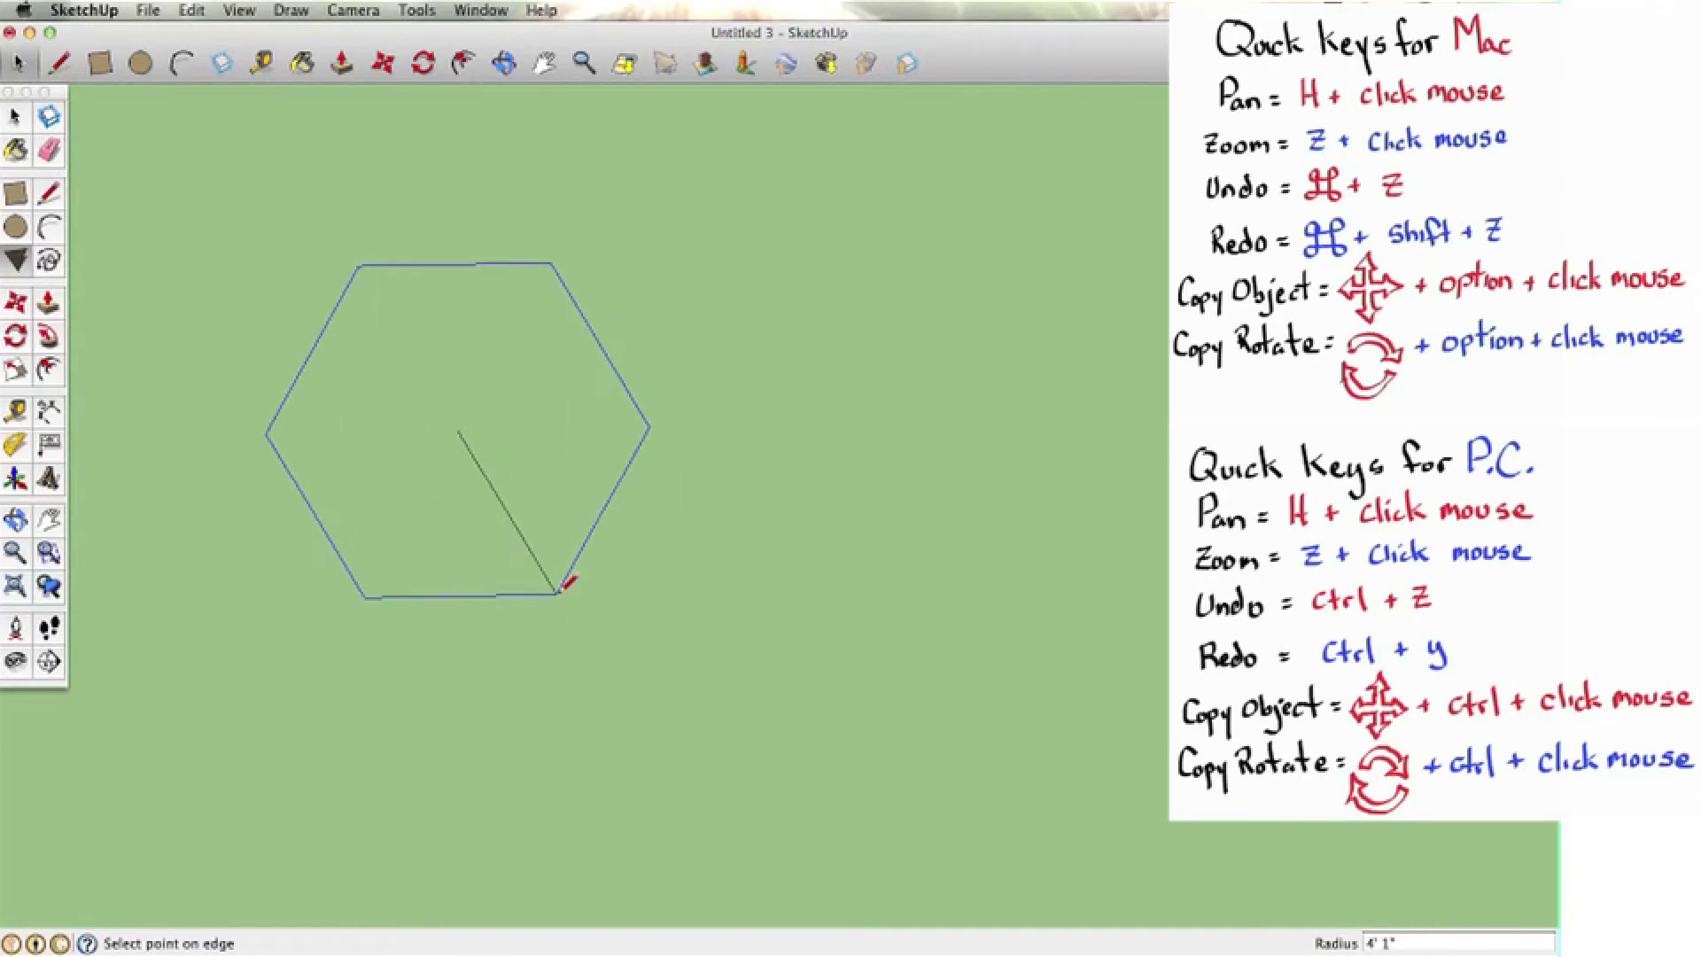
pyautogui.click(559, 589)
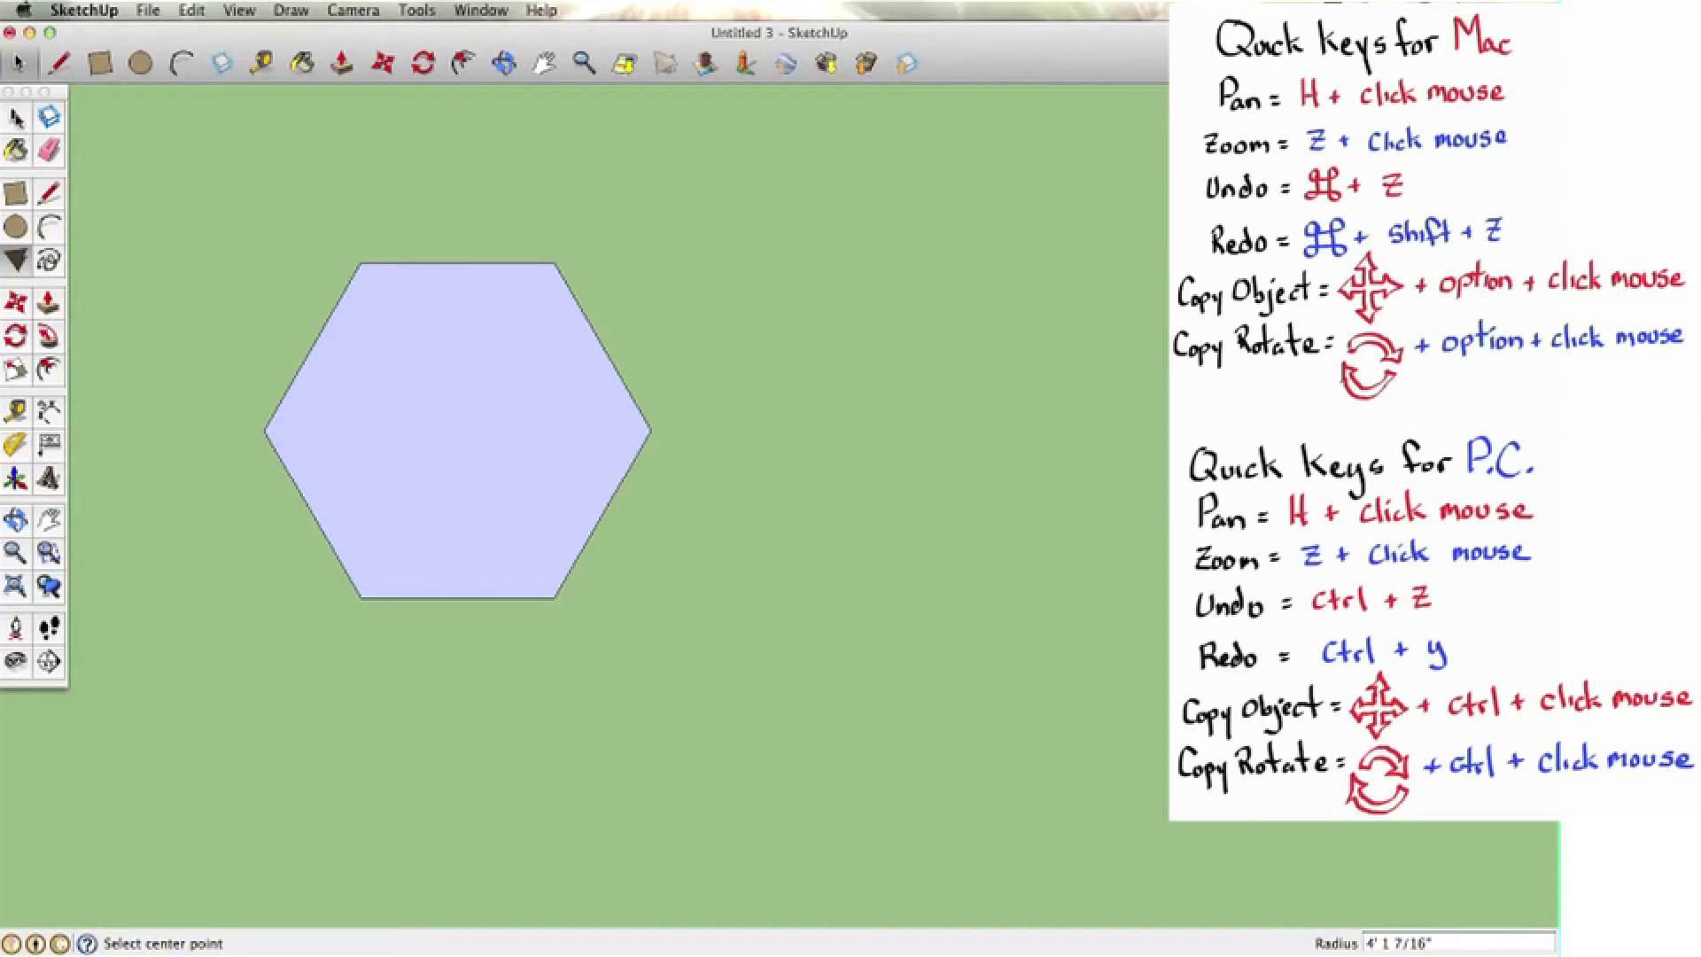
# Copy the hexagon twice with the Move tool so that three hexagons meet edge to edge at a shared corner
pyautogui.click(15, 116)
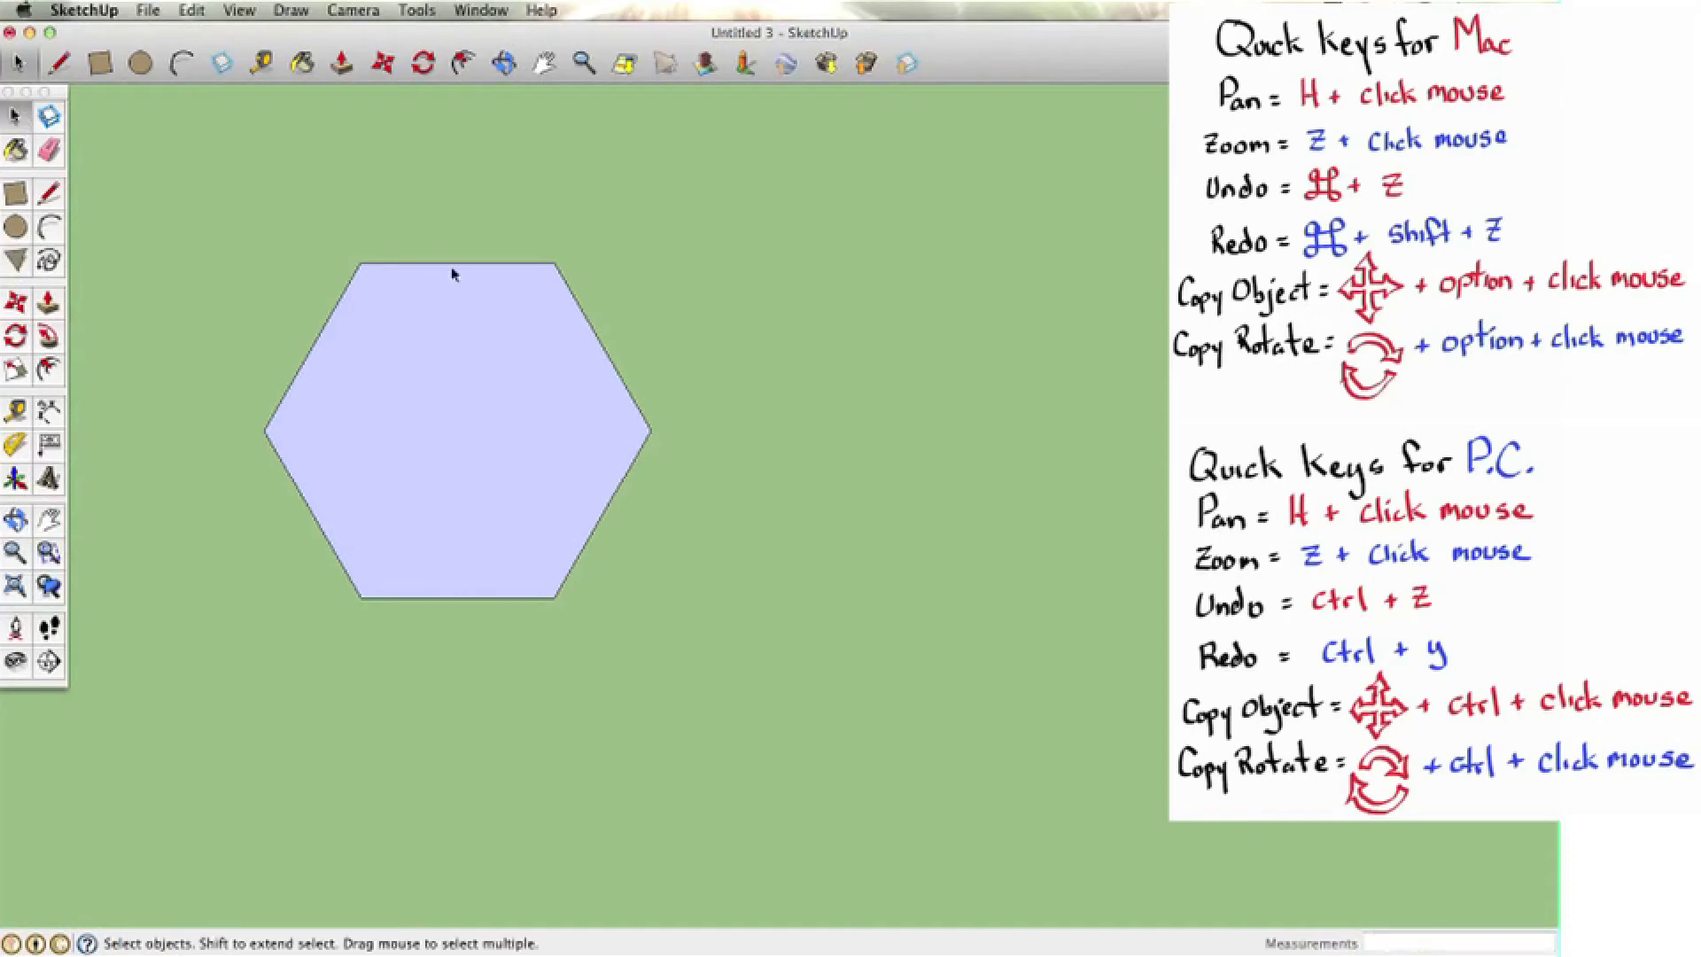
pyautogui.click(51, 194)
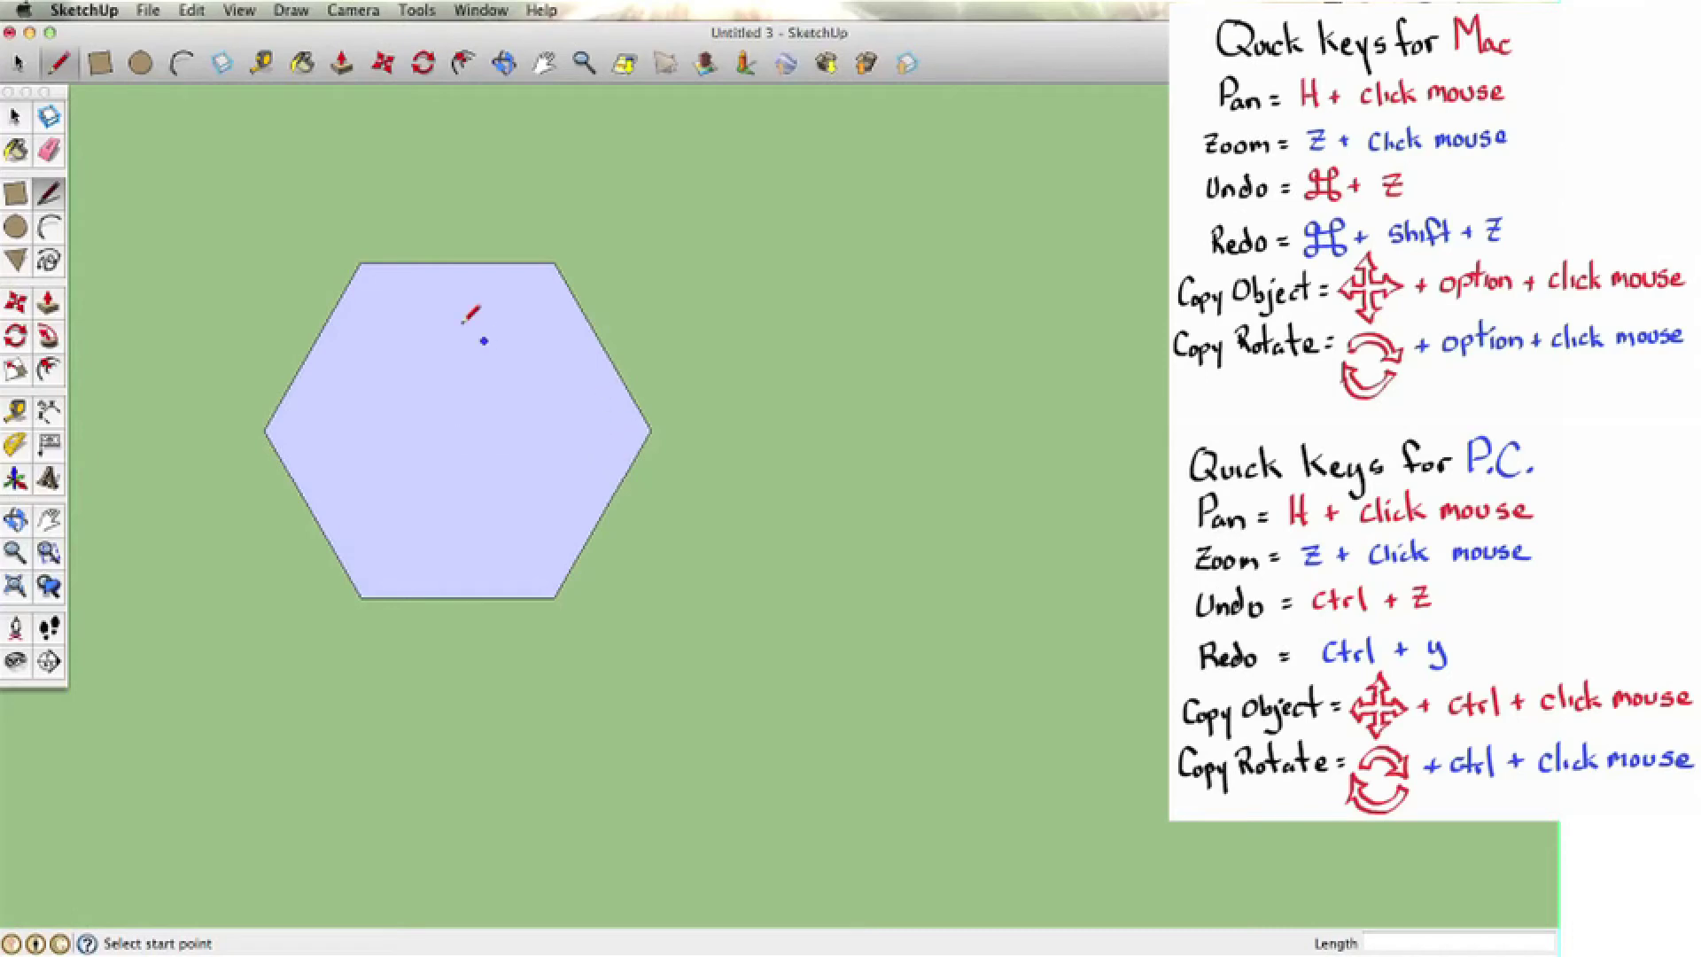
pyautogui.click(16, 117)
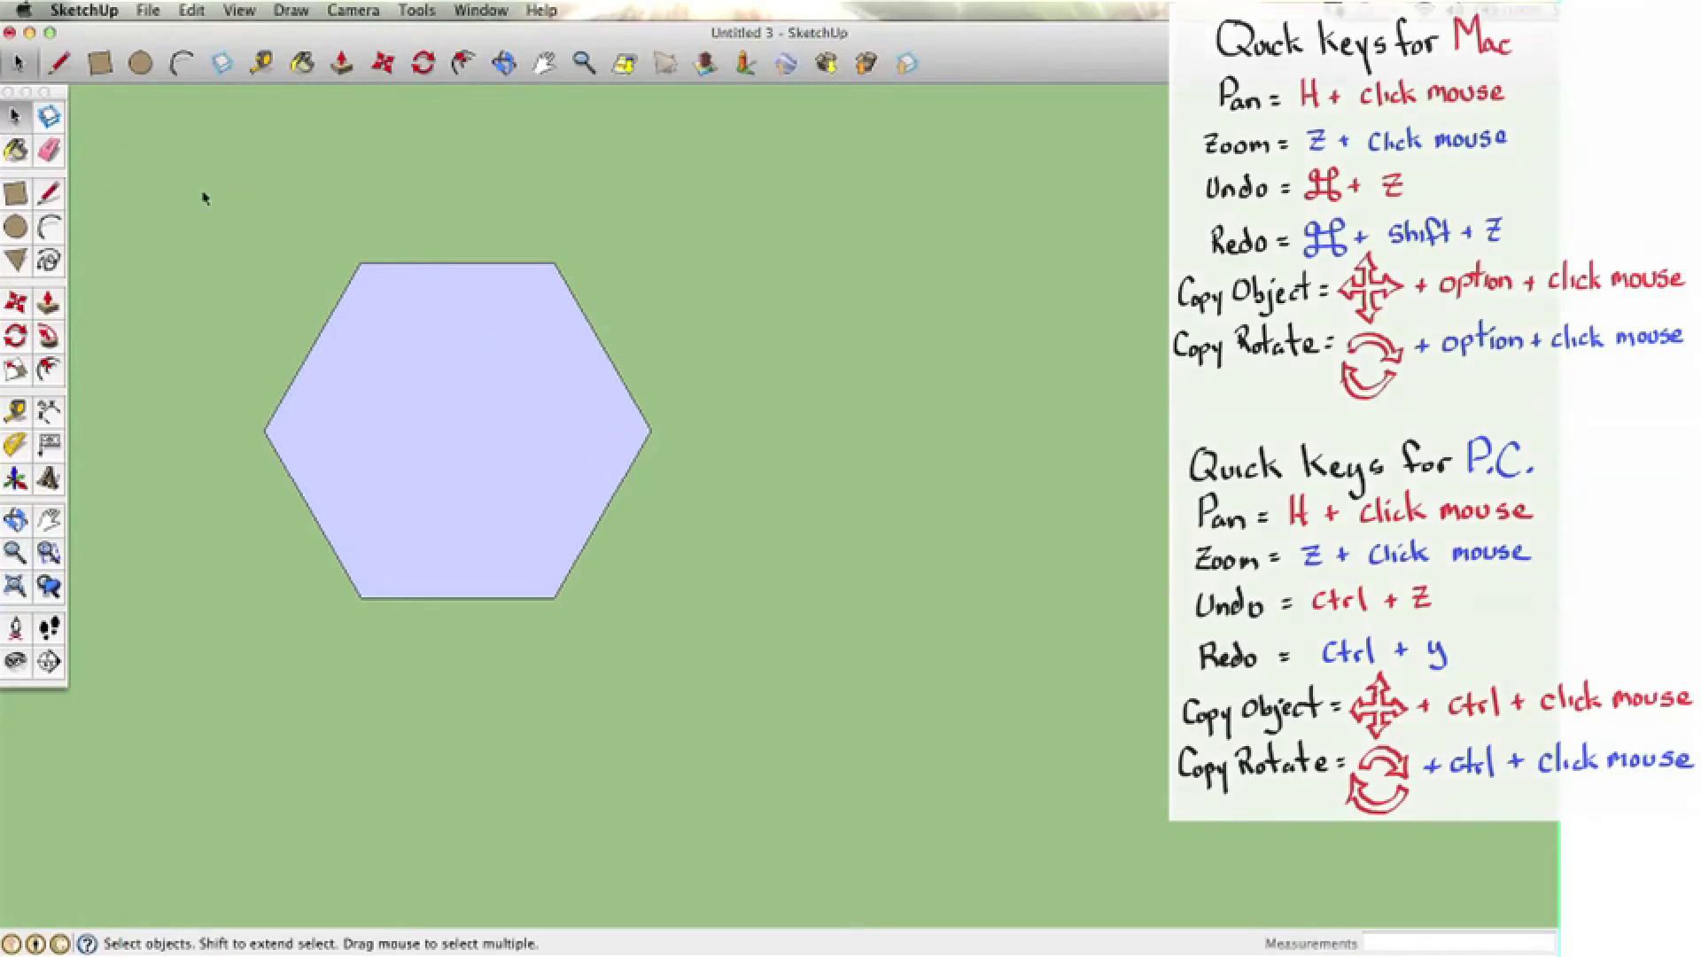
pyautogui.moveTo(199, 180); pyautogui.dragTo(773, 656)
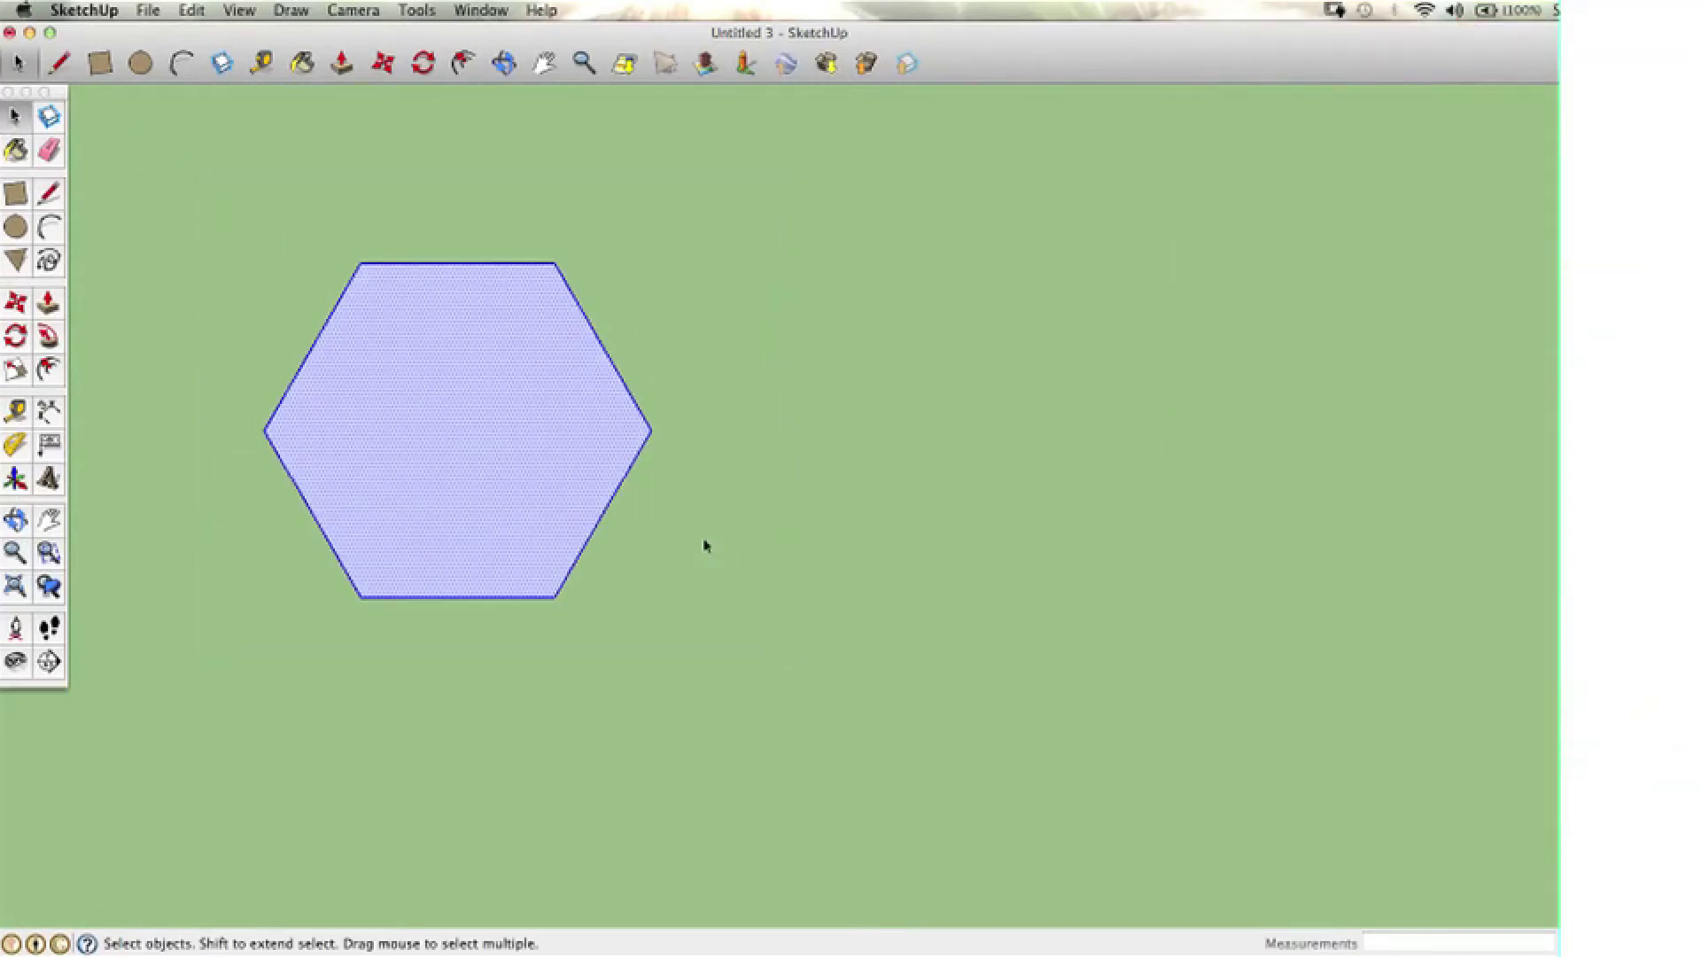
pyautogui.click(16, 304)
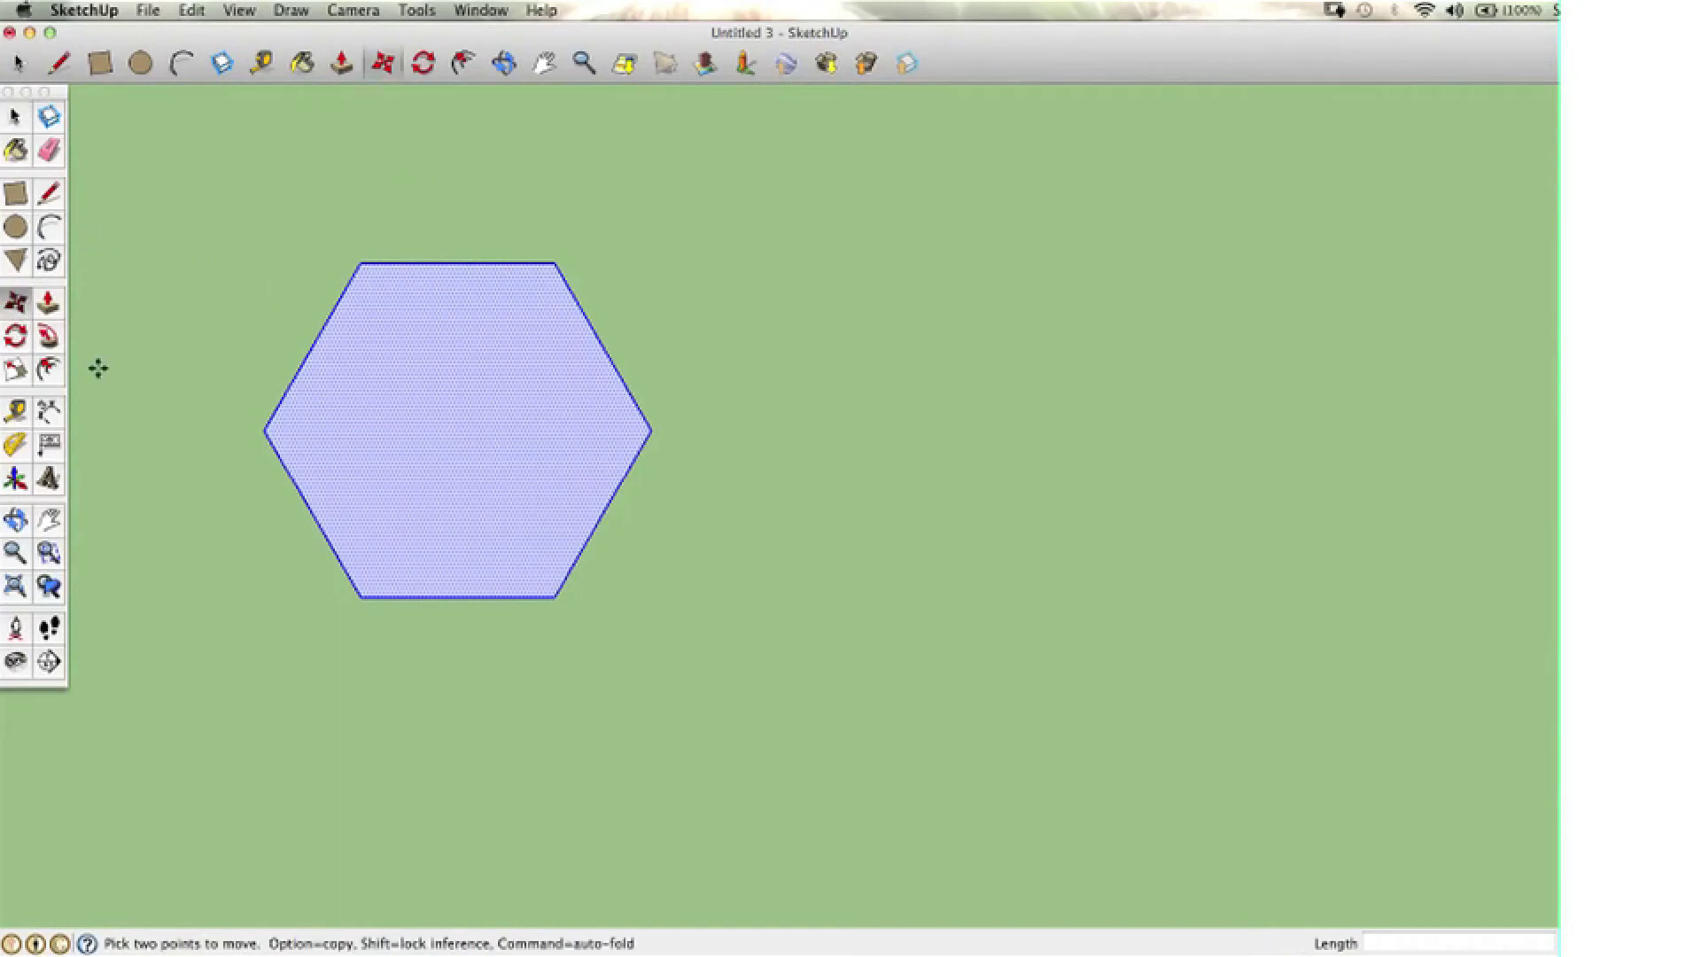
pyautogui.keyDown('alt'); pyautogui.click(363, 593); pyautogui.keyUp('alt')
pyautogui.click(653, 431)
pyautogui.keyDown('alt'); pyautogui.click(556, 263); pyautogui.keyUp('alt')
pyautogui.click(556, 597)
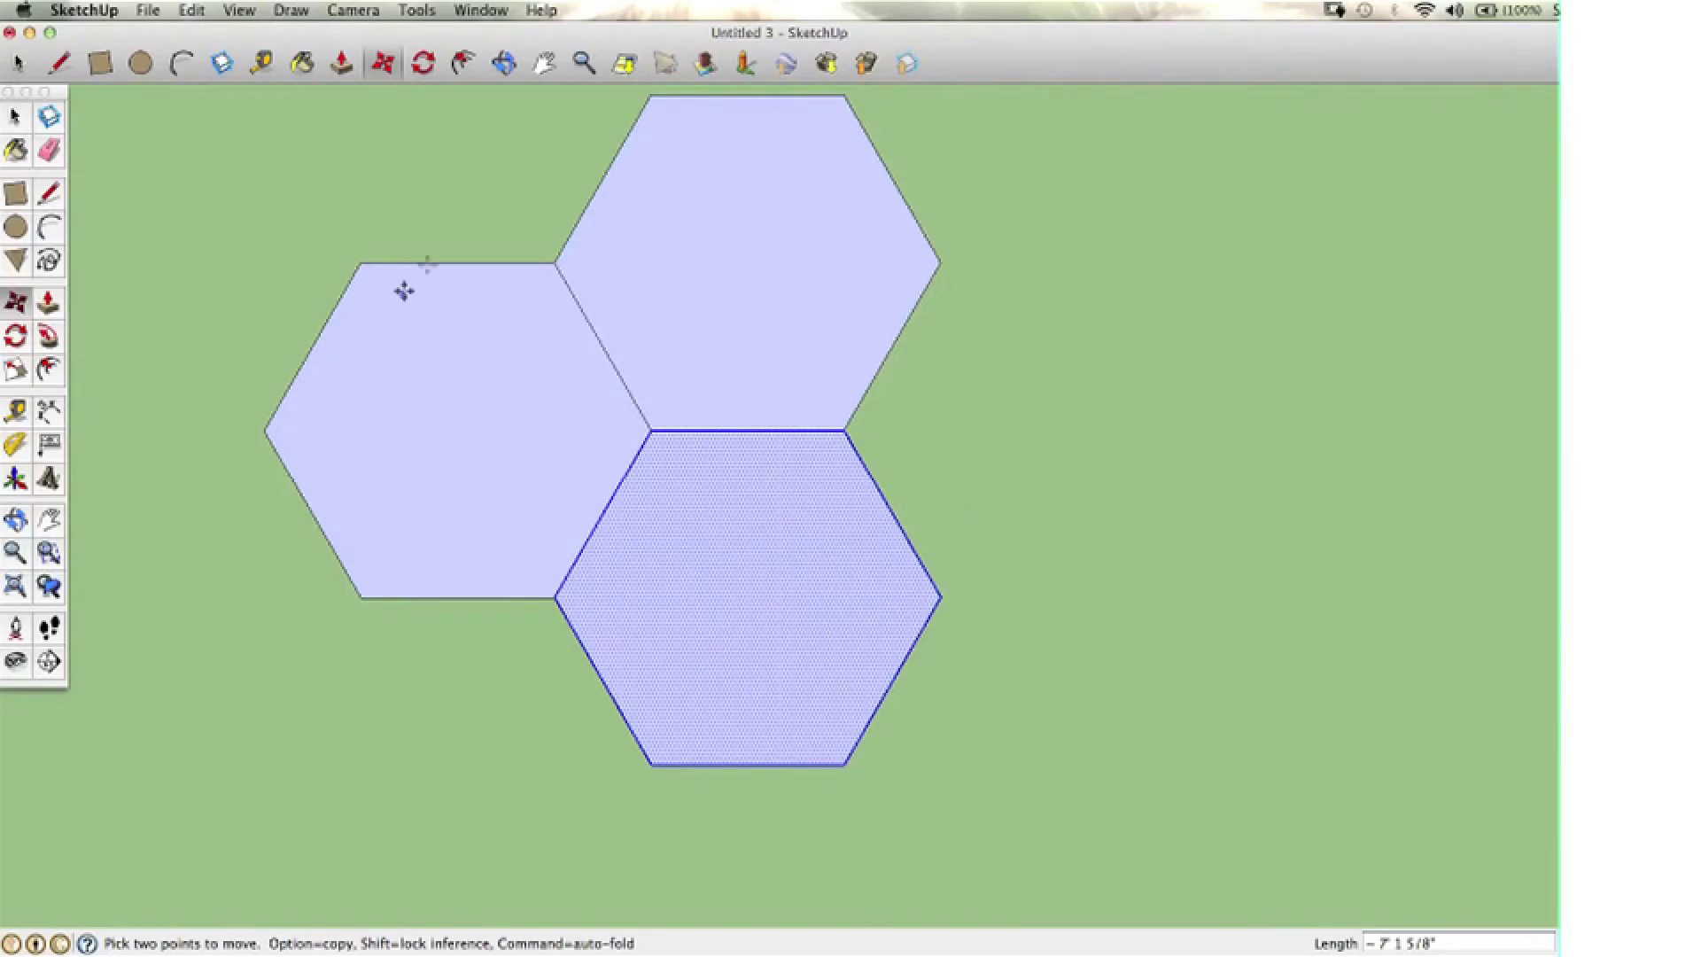
# Copy the three-hexagon cluster against its far side, then copy the new cluster into the gap above
pyautogui.press('super+a')
pyautogui.keyDown('alt'); pyautogui.click(265, 431); pyautogui.keyUp('alt')
pyautogui.click(845, 431)
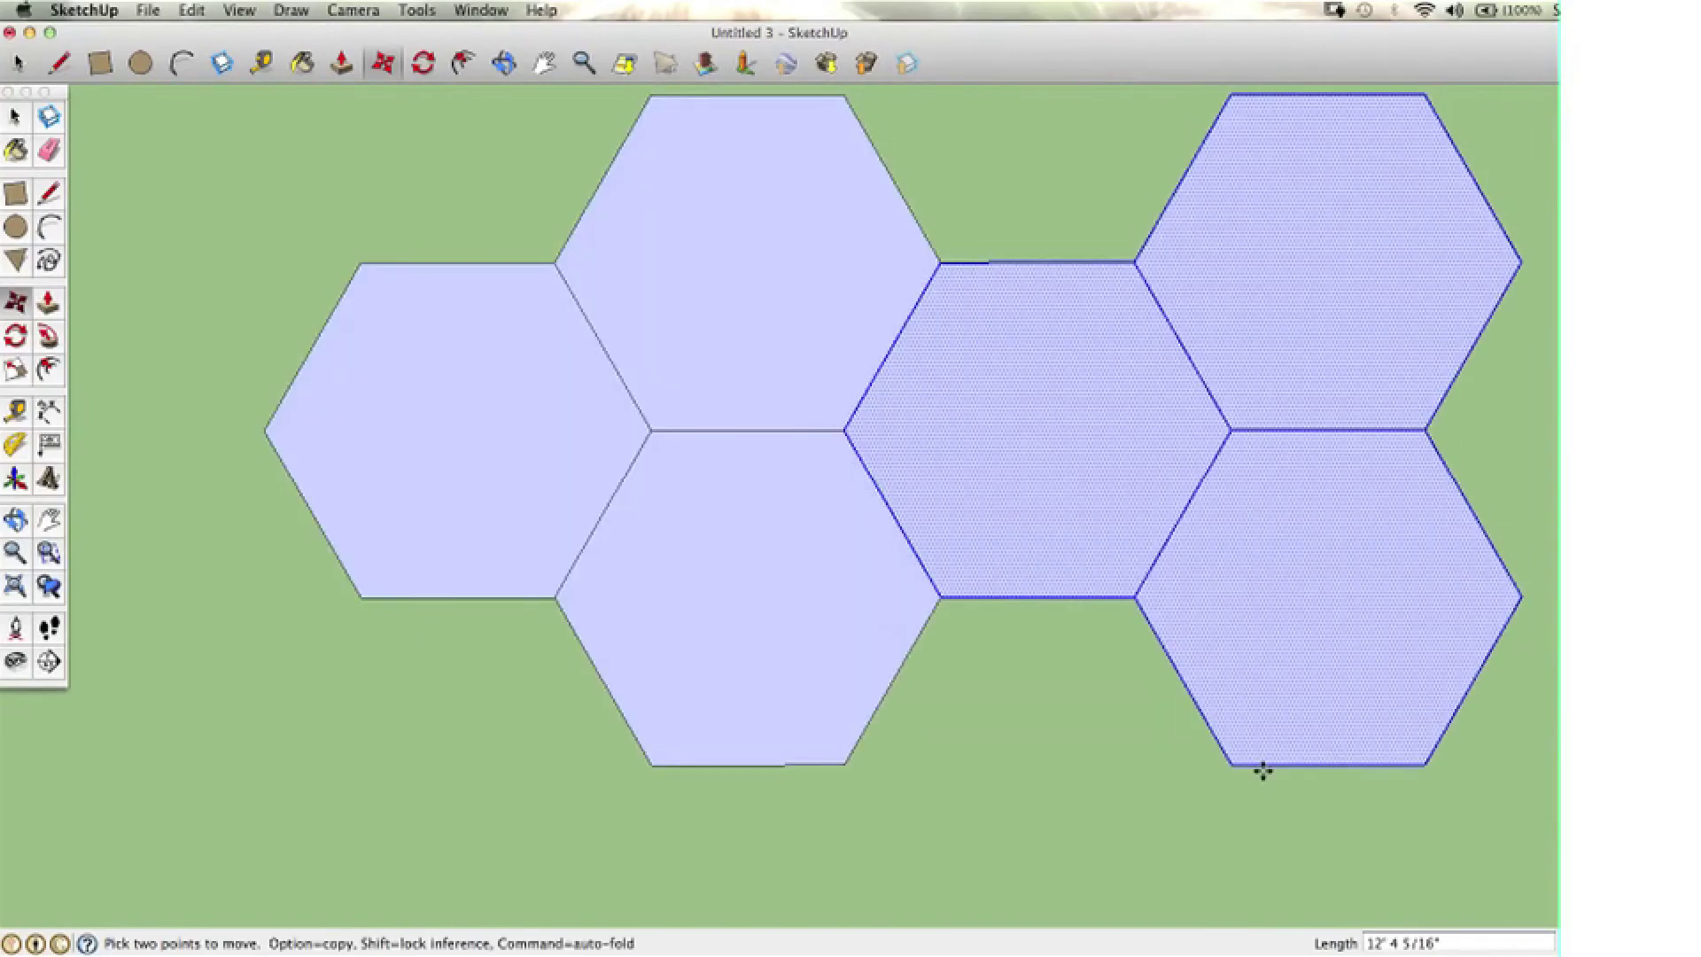
pyautogui.keyDown('alt'); pyautogui.click(1233, 766); pyautogui.keyUp('alt')
pyautogui.click(938, 259)
pyautogui.keyDown('shift'); pyautogui.moveTo(840, 350); pyautogui.dragTo(764, 467, button='middle'); pyautogui.keyUp('shift')
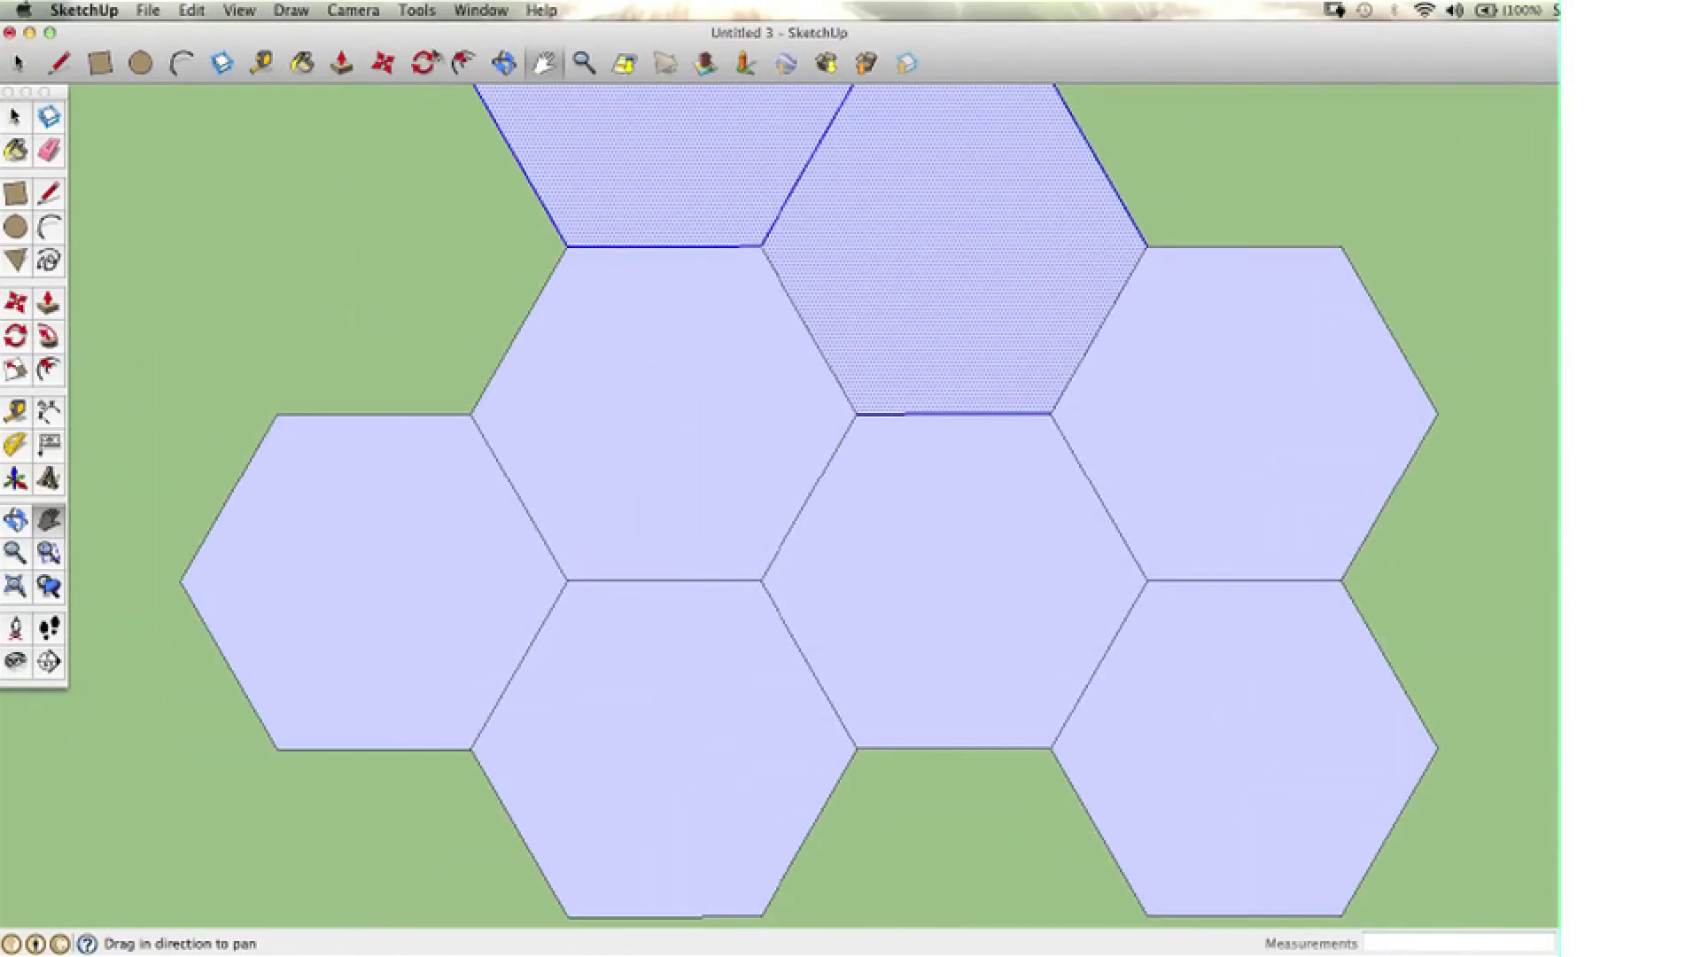
# Undo all the hexagon copies back to the single original hexagon
pyautogui.press('super+z')
pyautogui.press('super+z')
pyautogui.press('super+z')
pyautogui.press('super+z')
pyautogui.press('super+z')
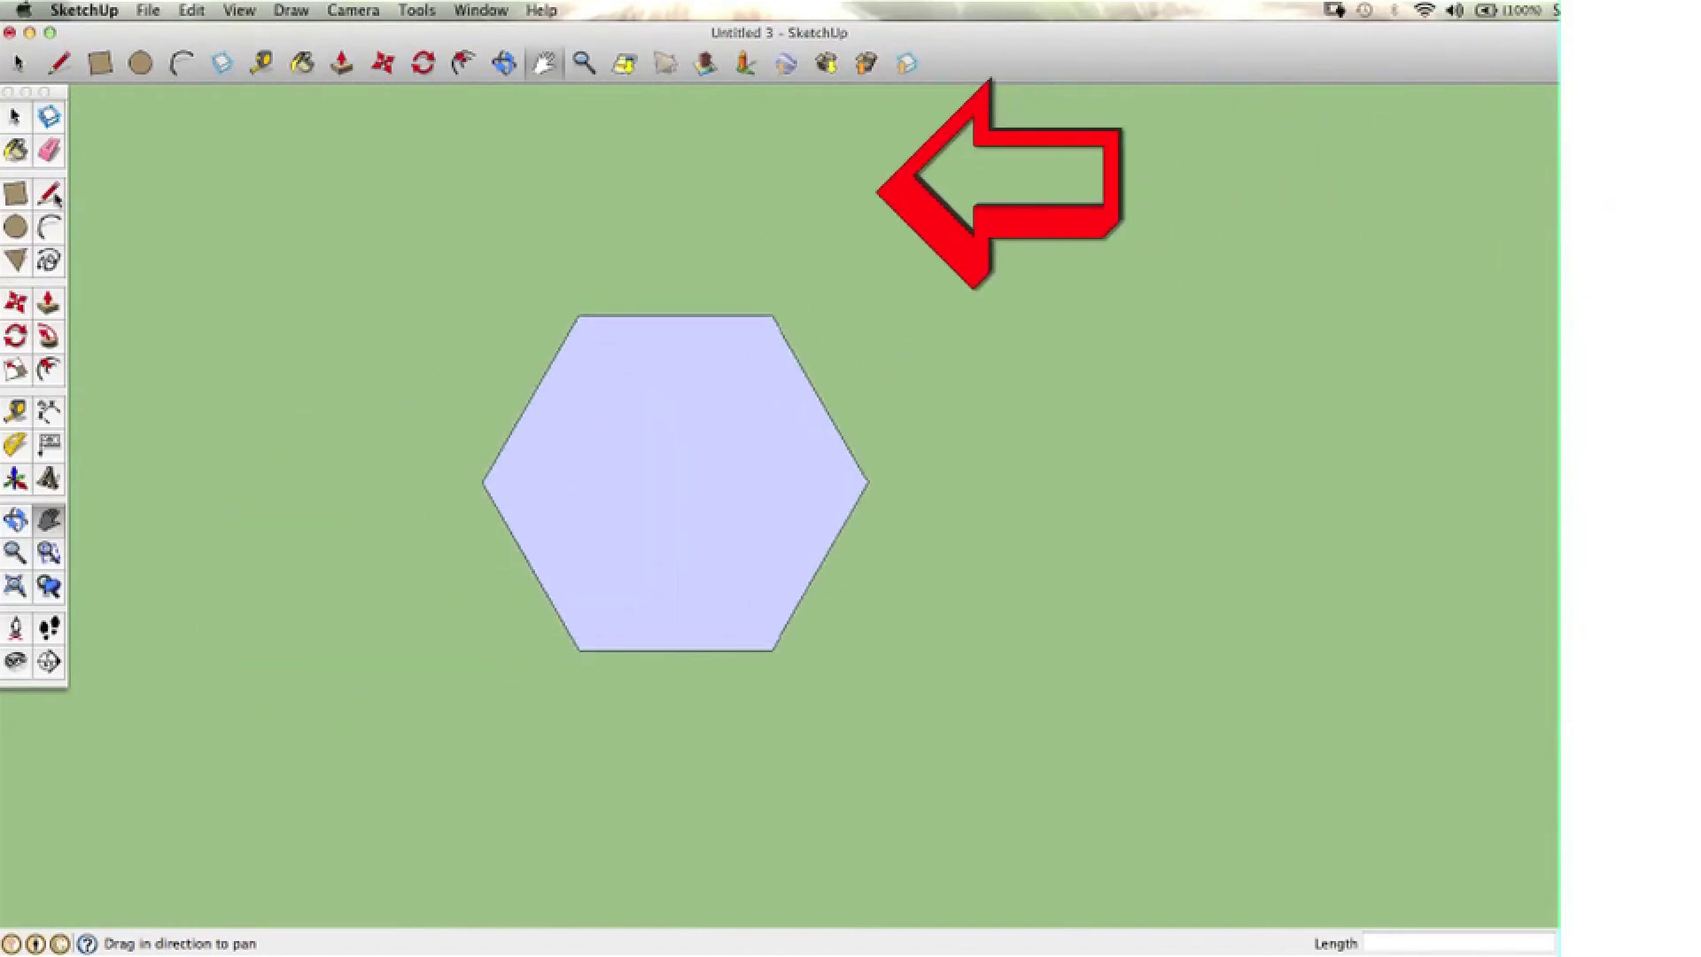
# Draw lines from three alternate corners of the hexagon to its centre, dividing it into three rhombi
pyautogui.press('l')
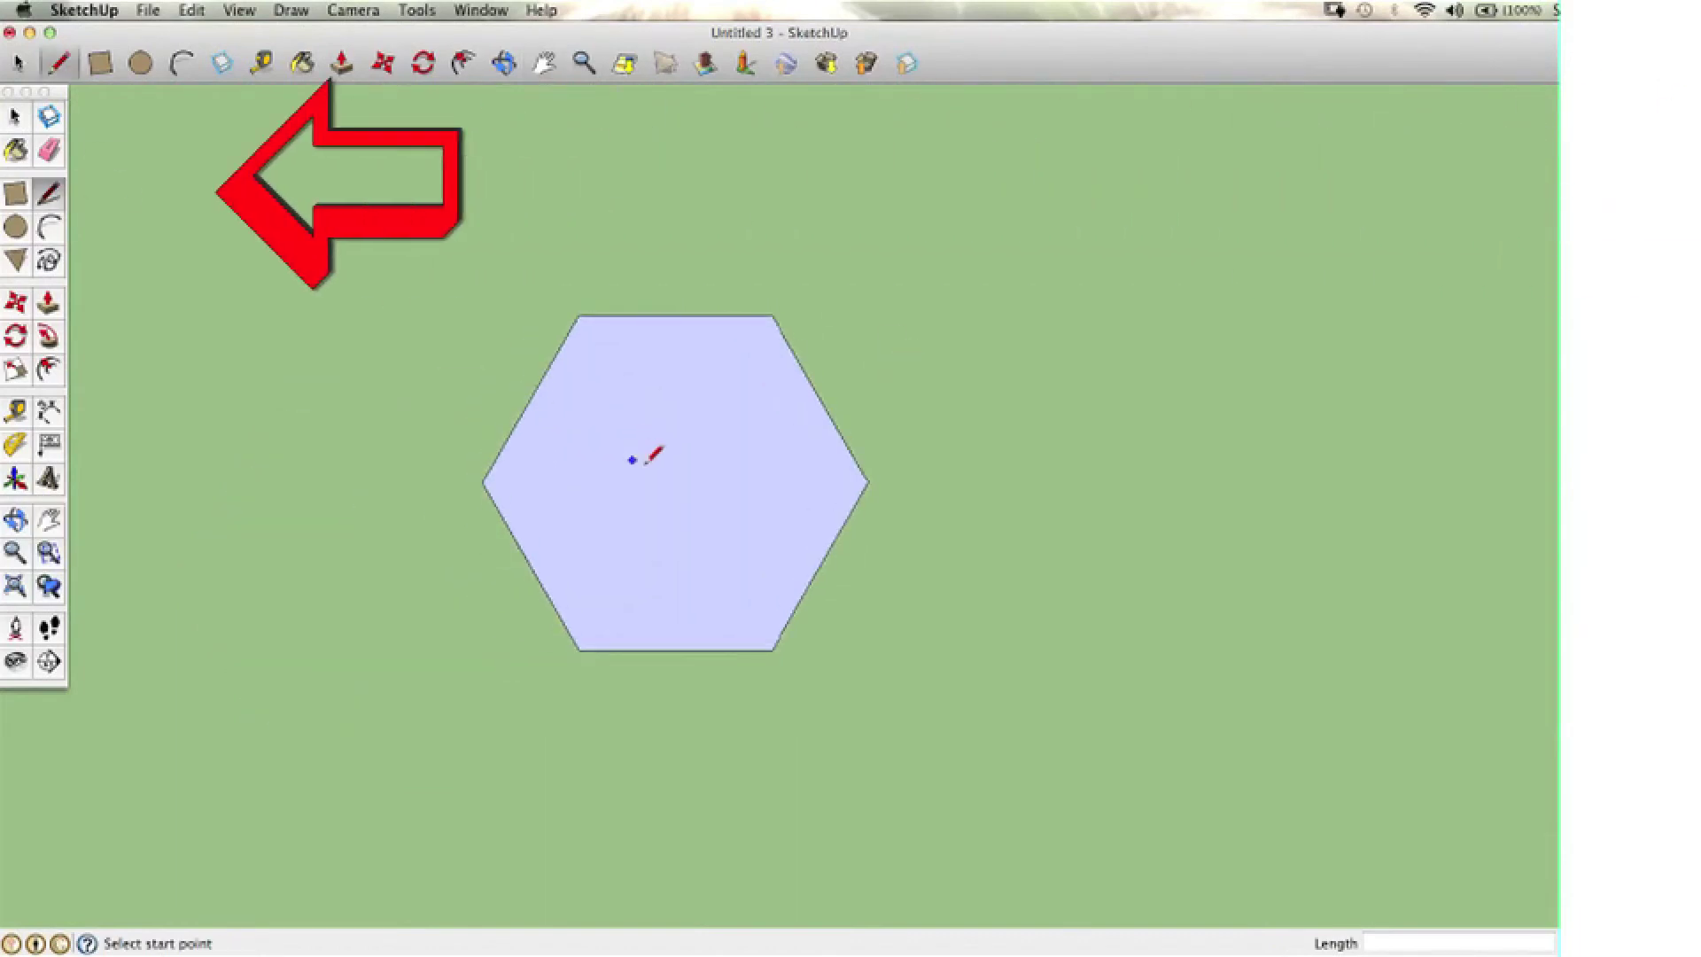
pyautogui.click(586, 646)
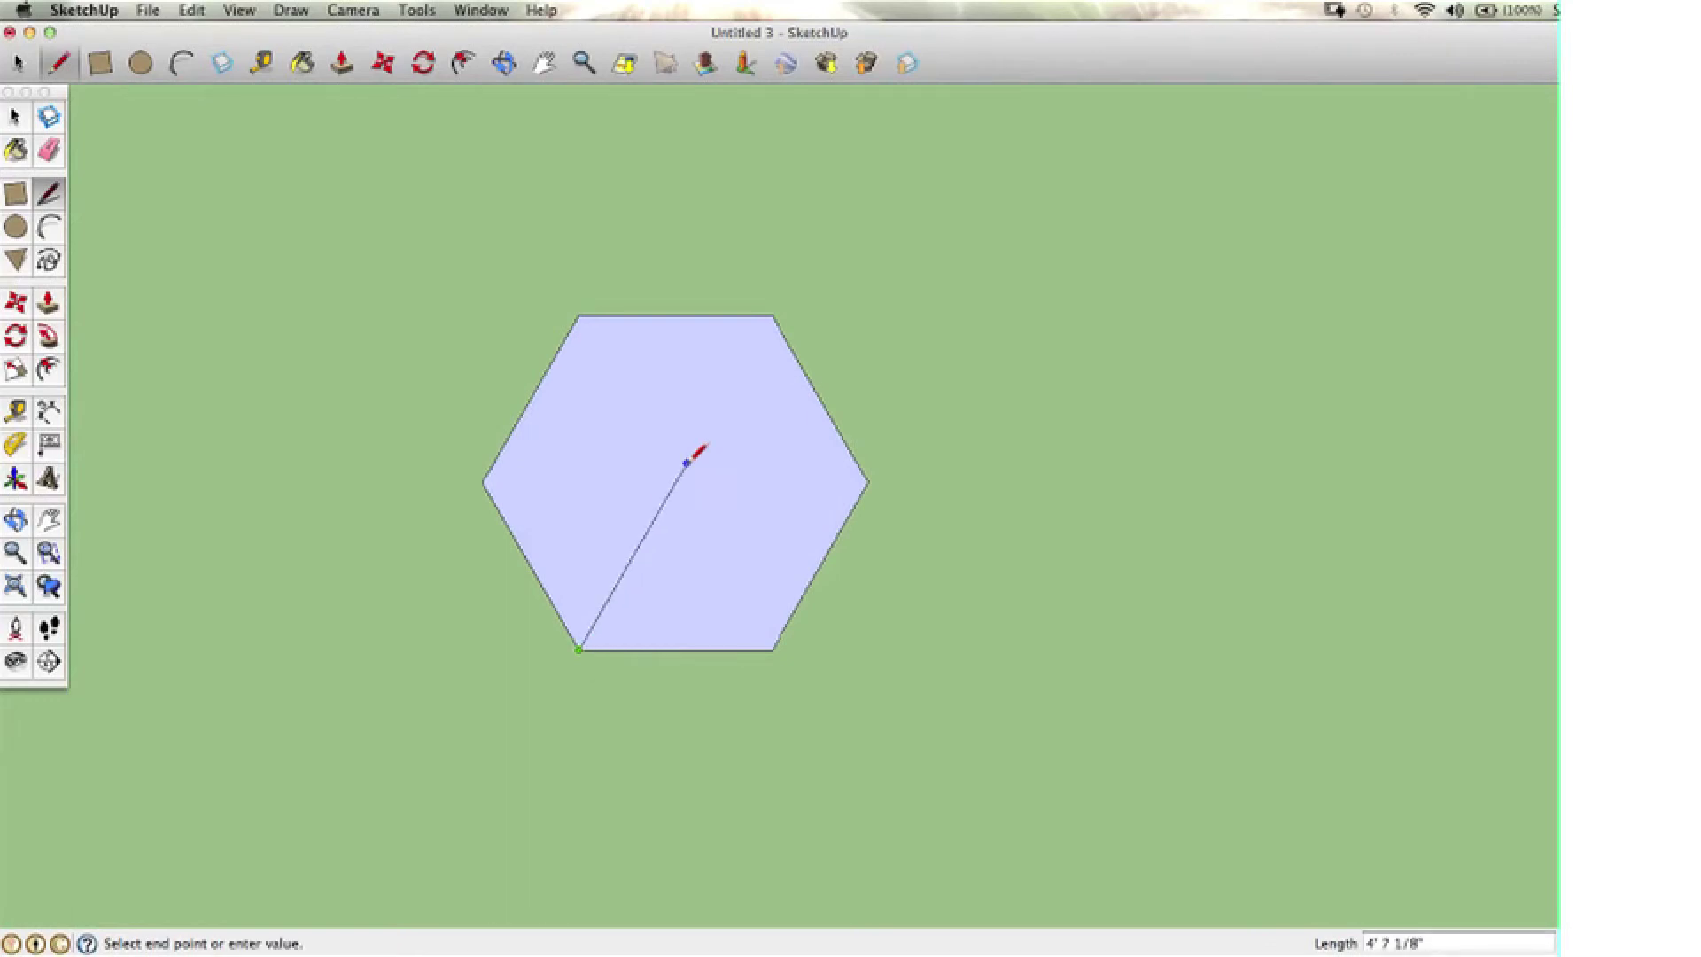
pyautogui.click(676, 481)
pyautogui.click(867, 482)
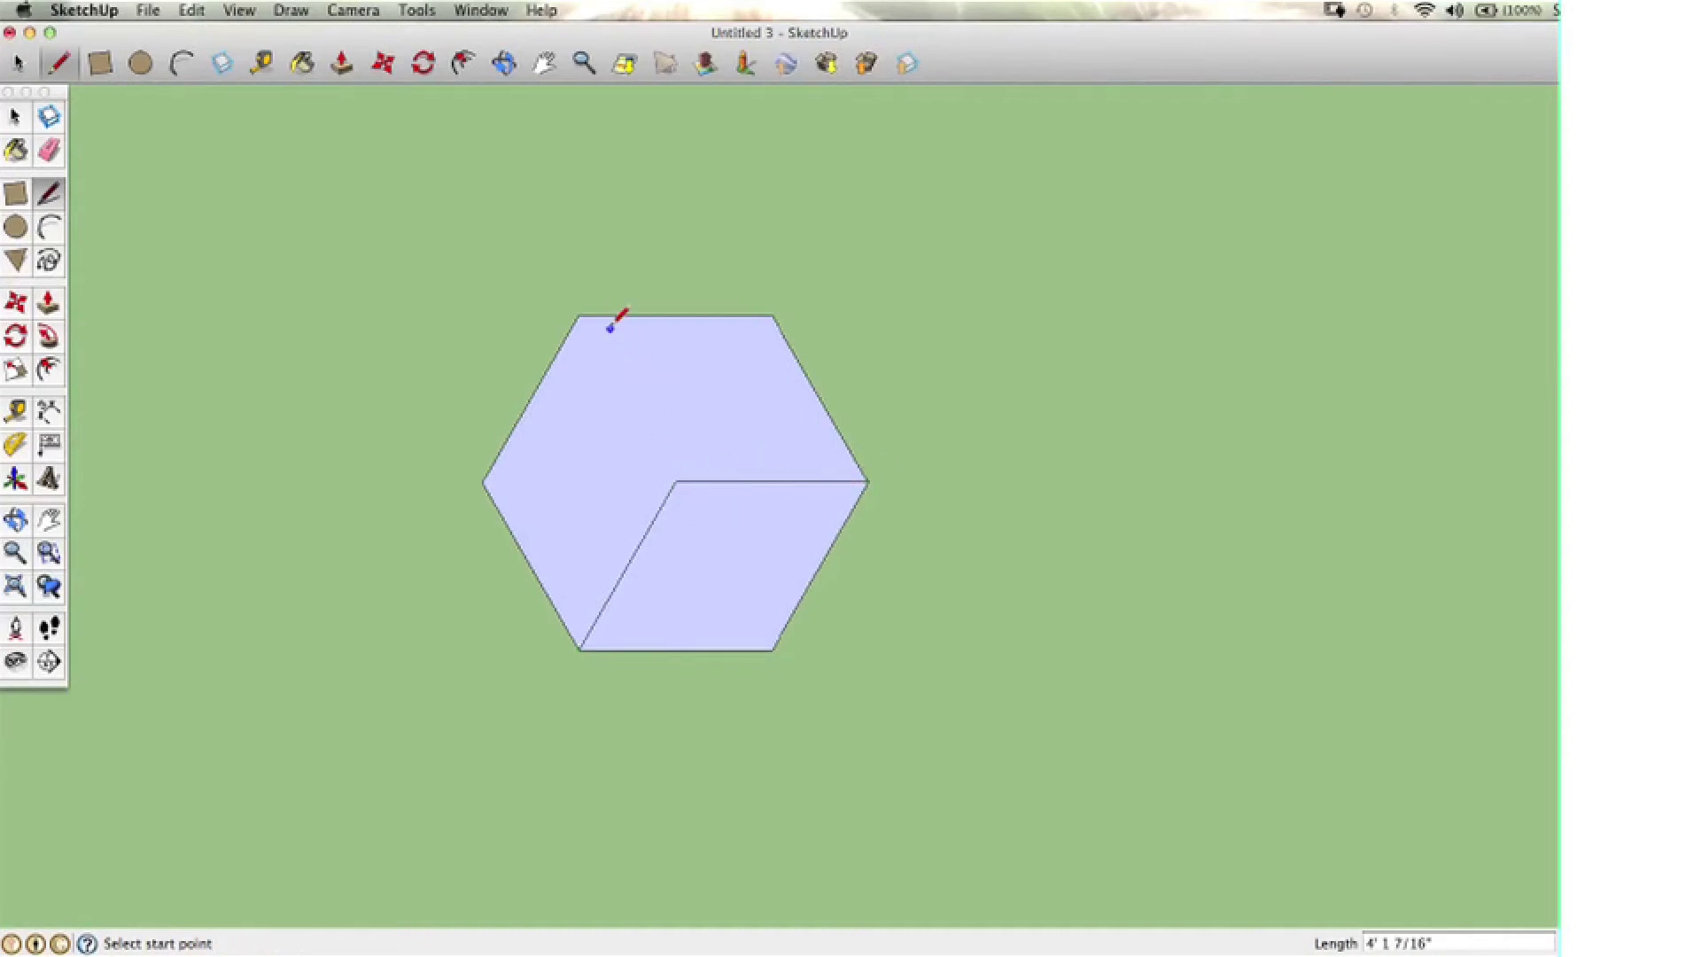
pyautogui.click(578, 314)
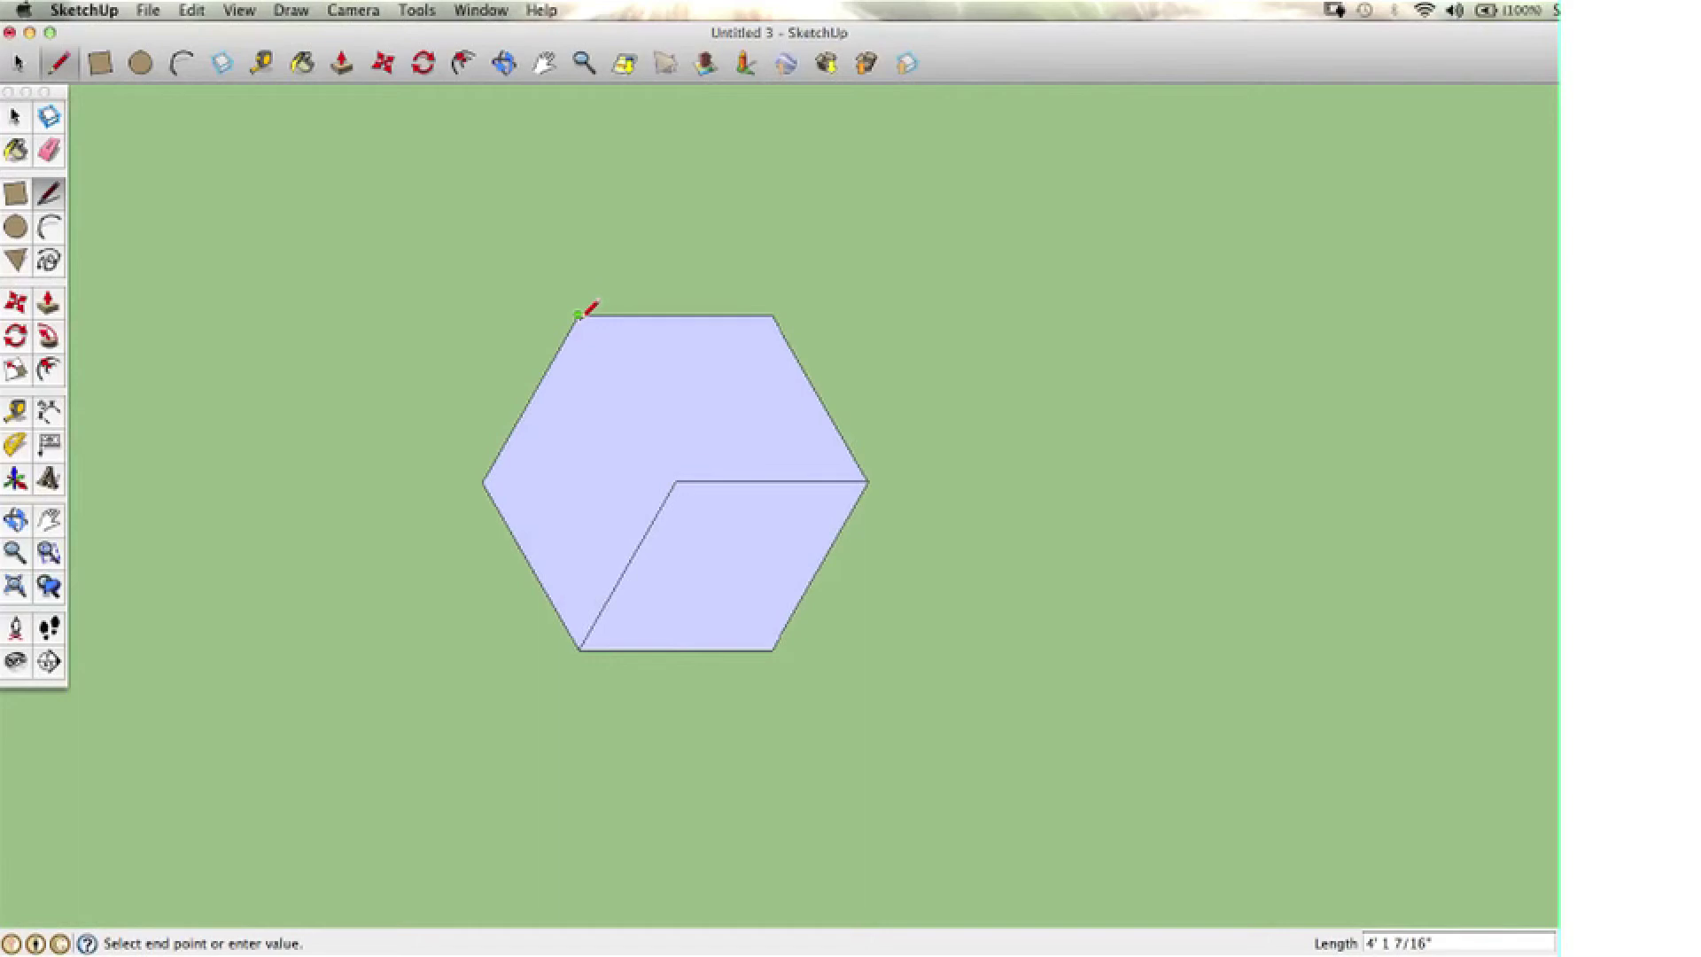
pyautogui.click(676, 482)
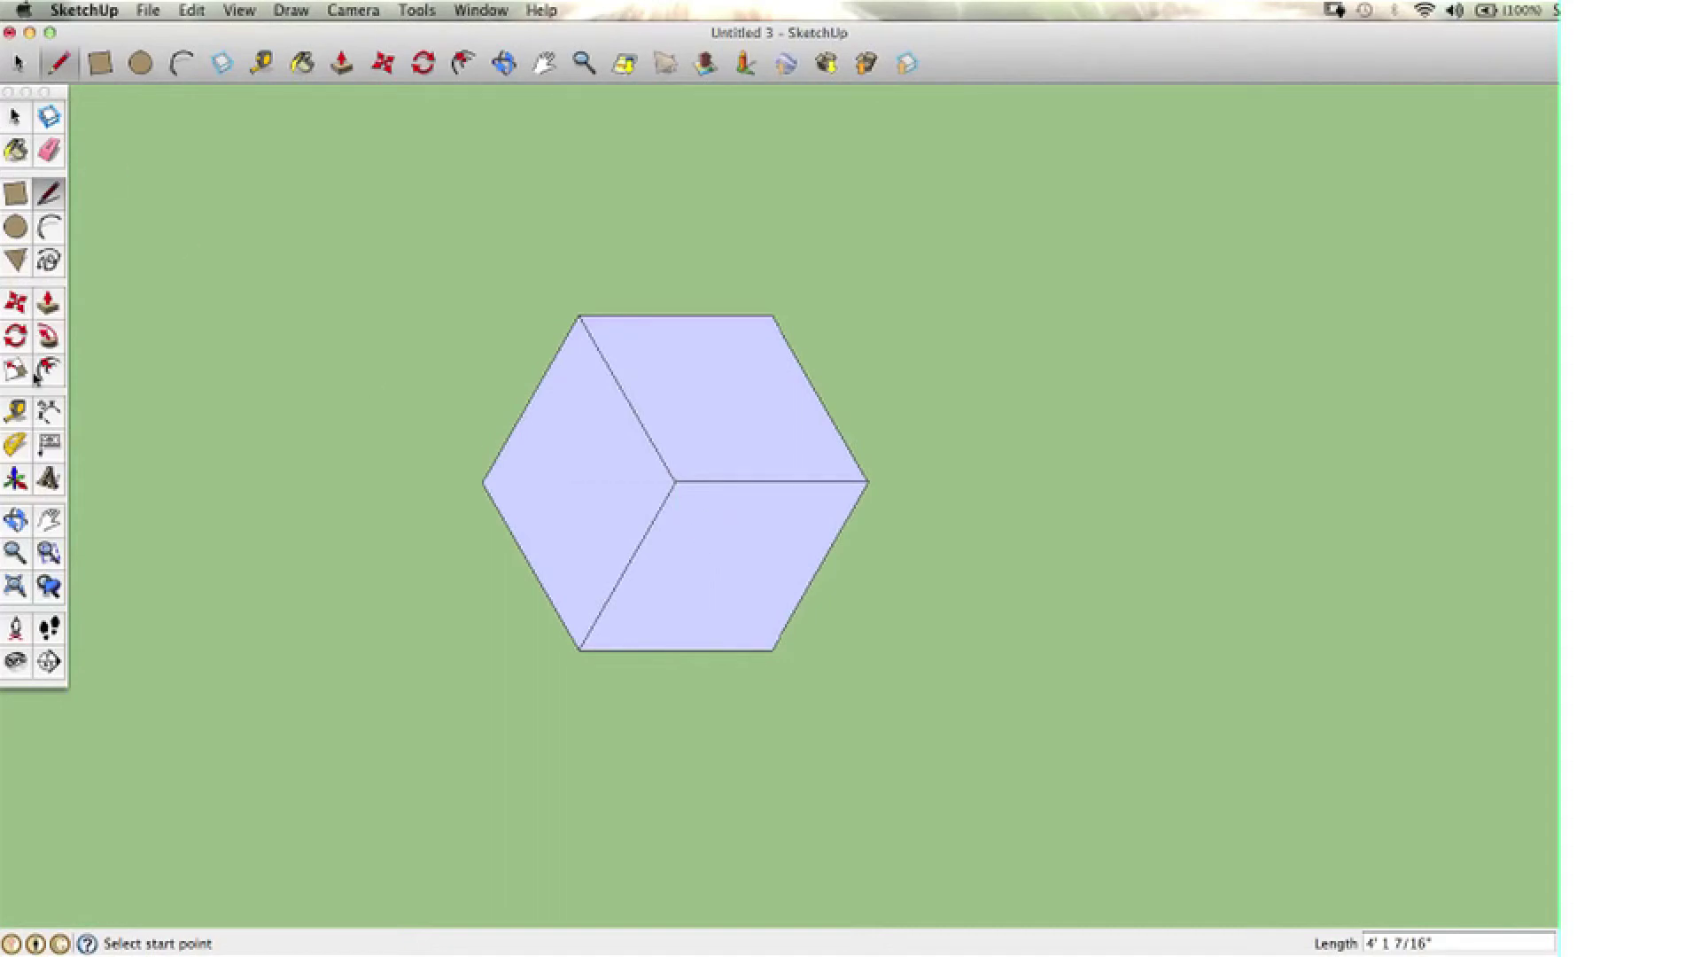
# Paint the hexagon's upper rhombus Licorice, the lower one Turquoise and the left one Maraschino
pyautogui.press('b')
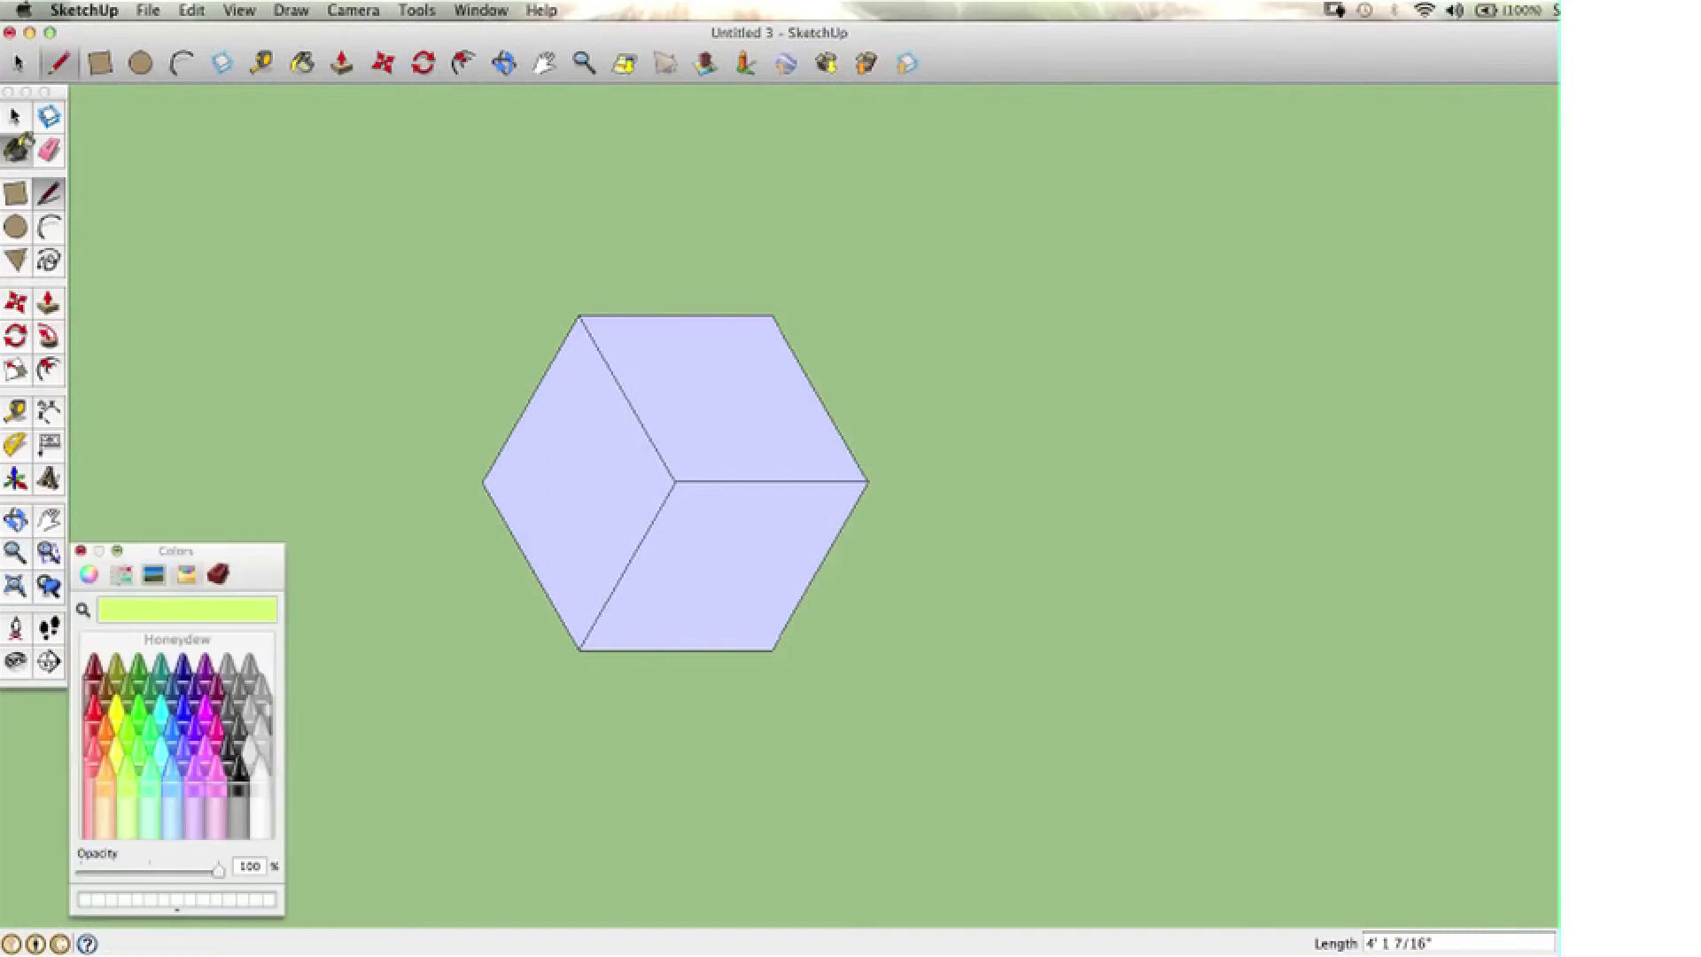
pyautogui.click(234, 783)
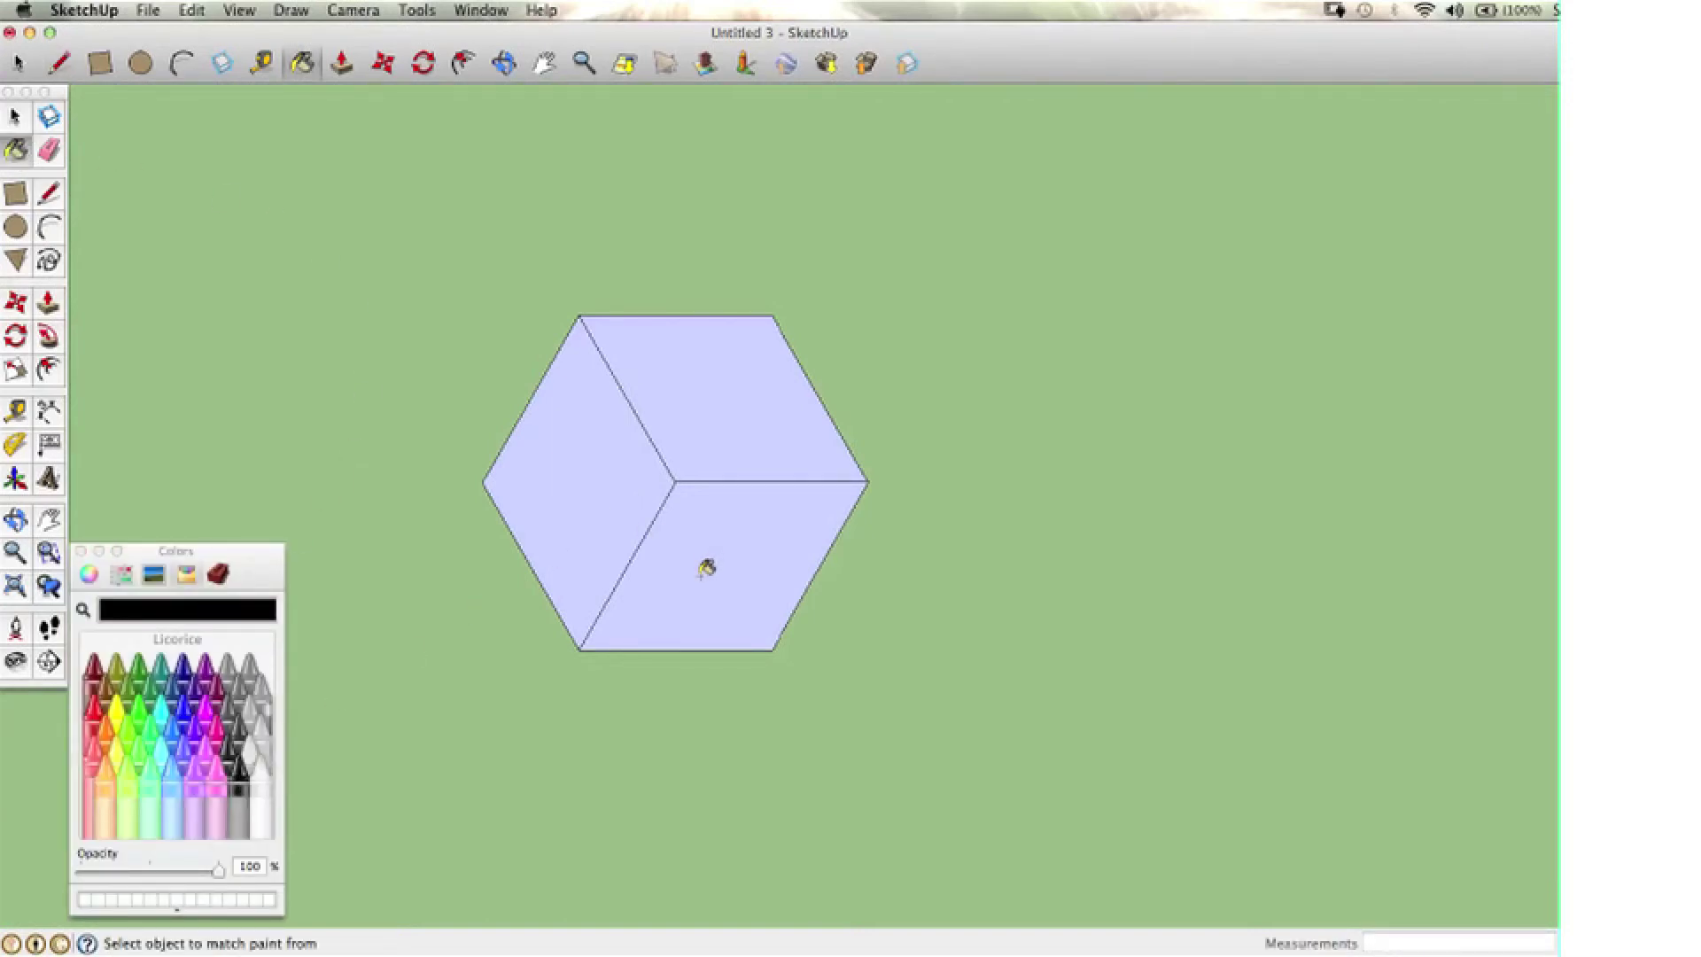
pyautogui.click(729, 432)
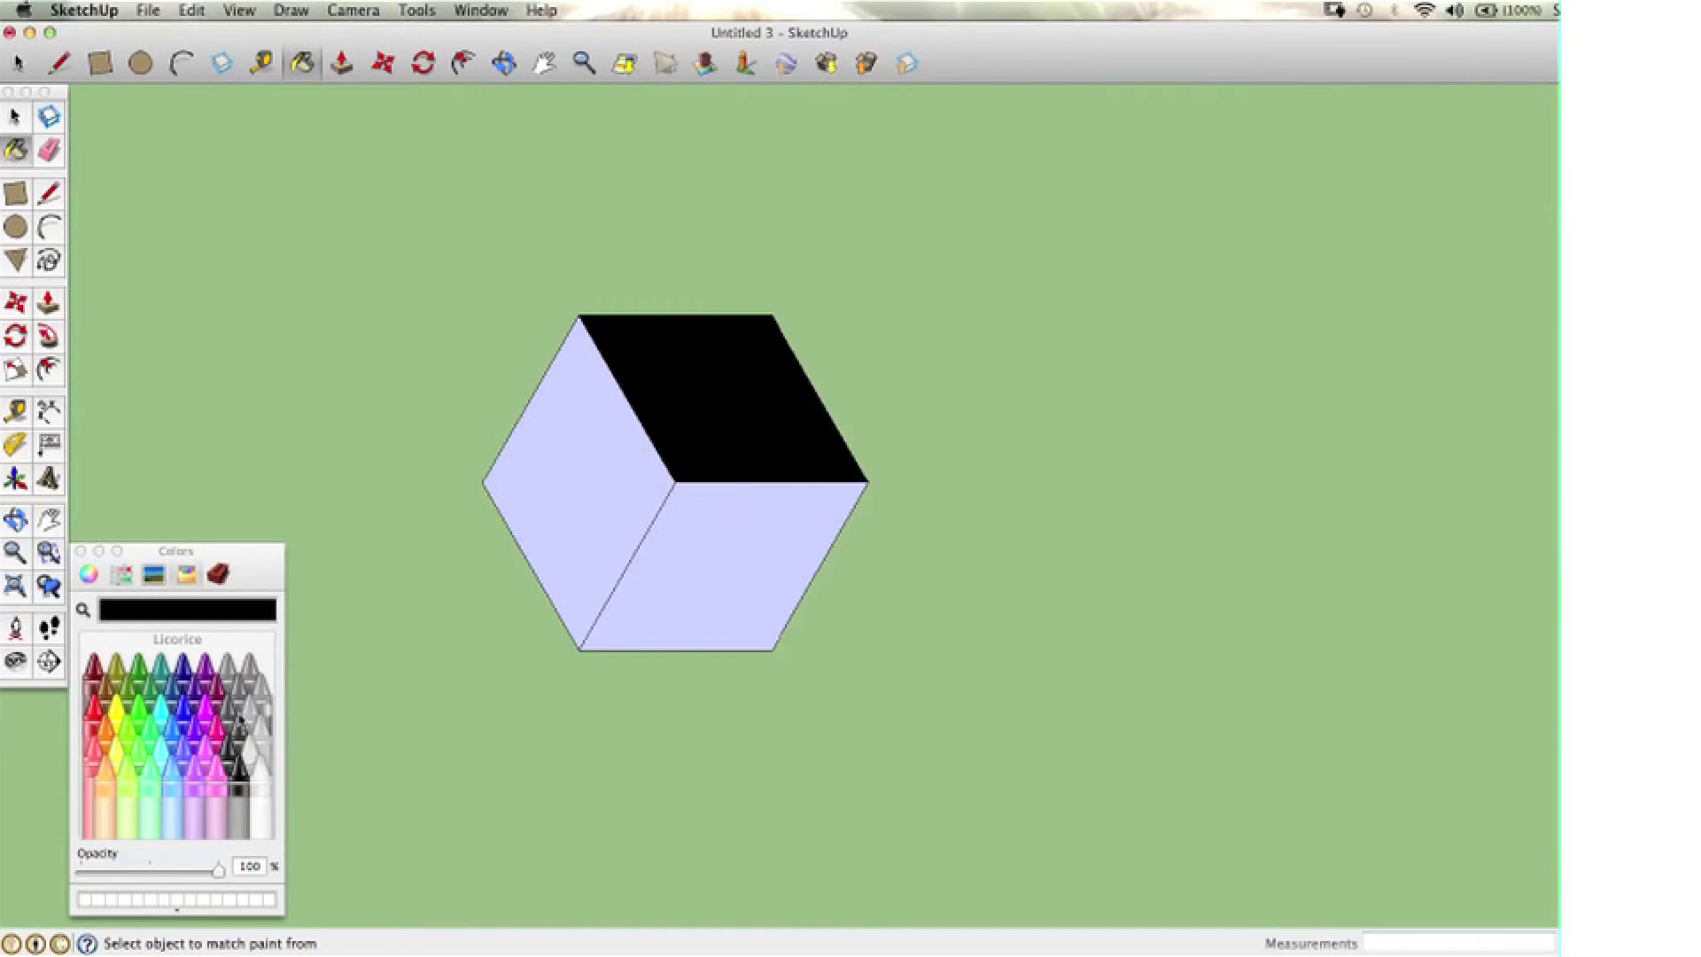
pyautogui.click(163, 712)
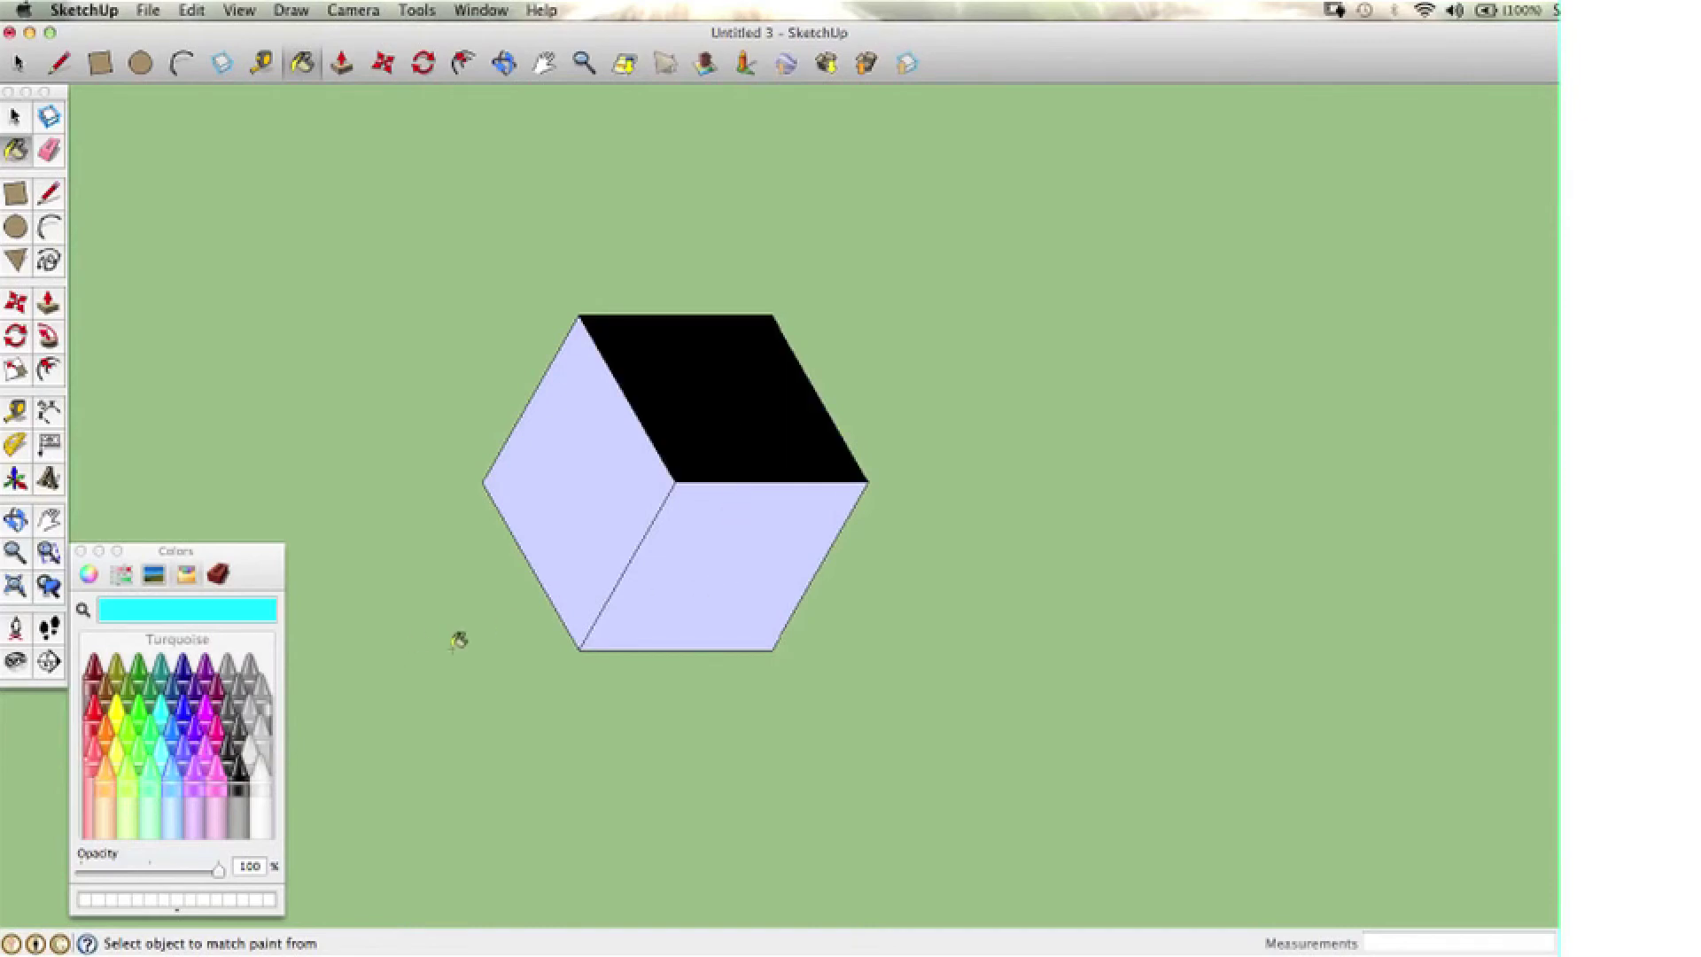
pyautogui.click(670, 582)
pyautogui.click(97, 713)
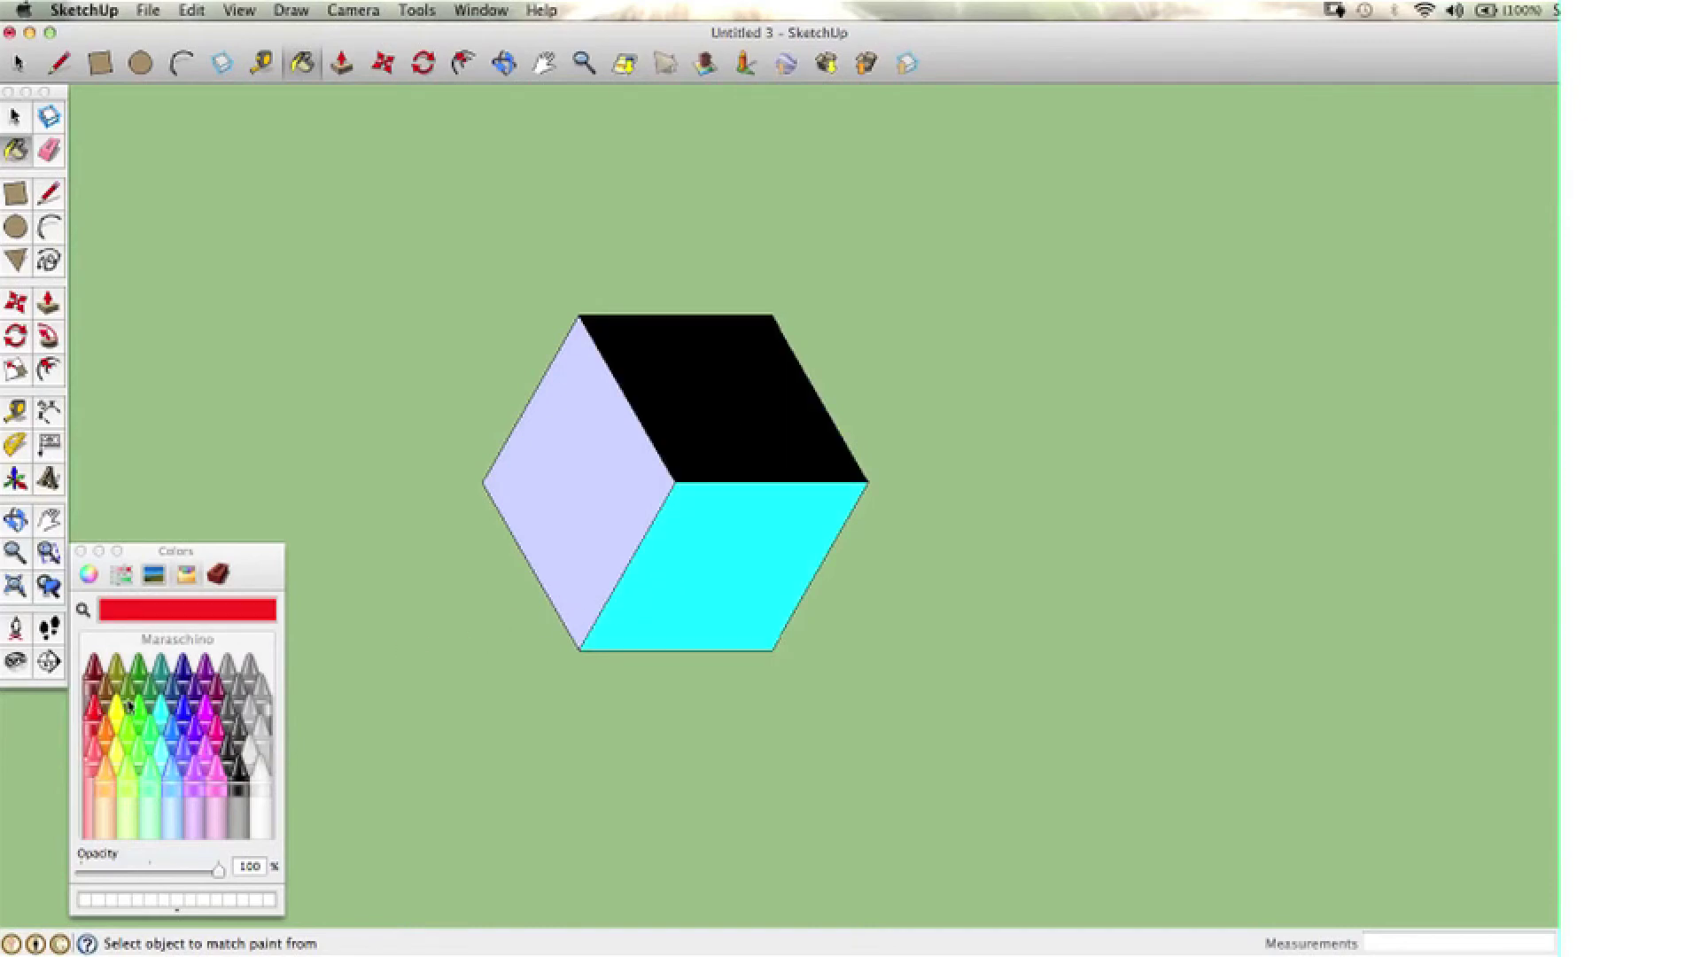
pyautogui.click(588, 534)
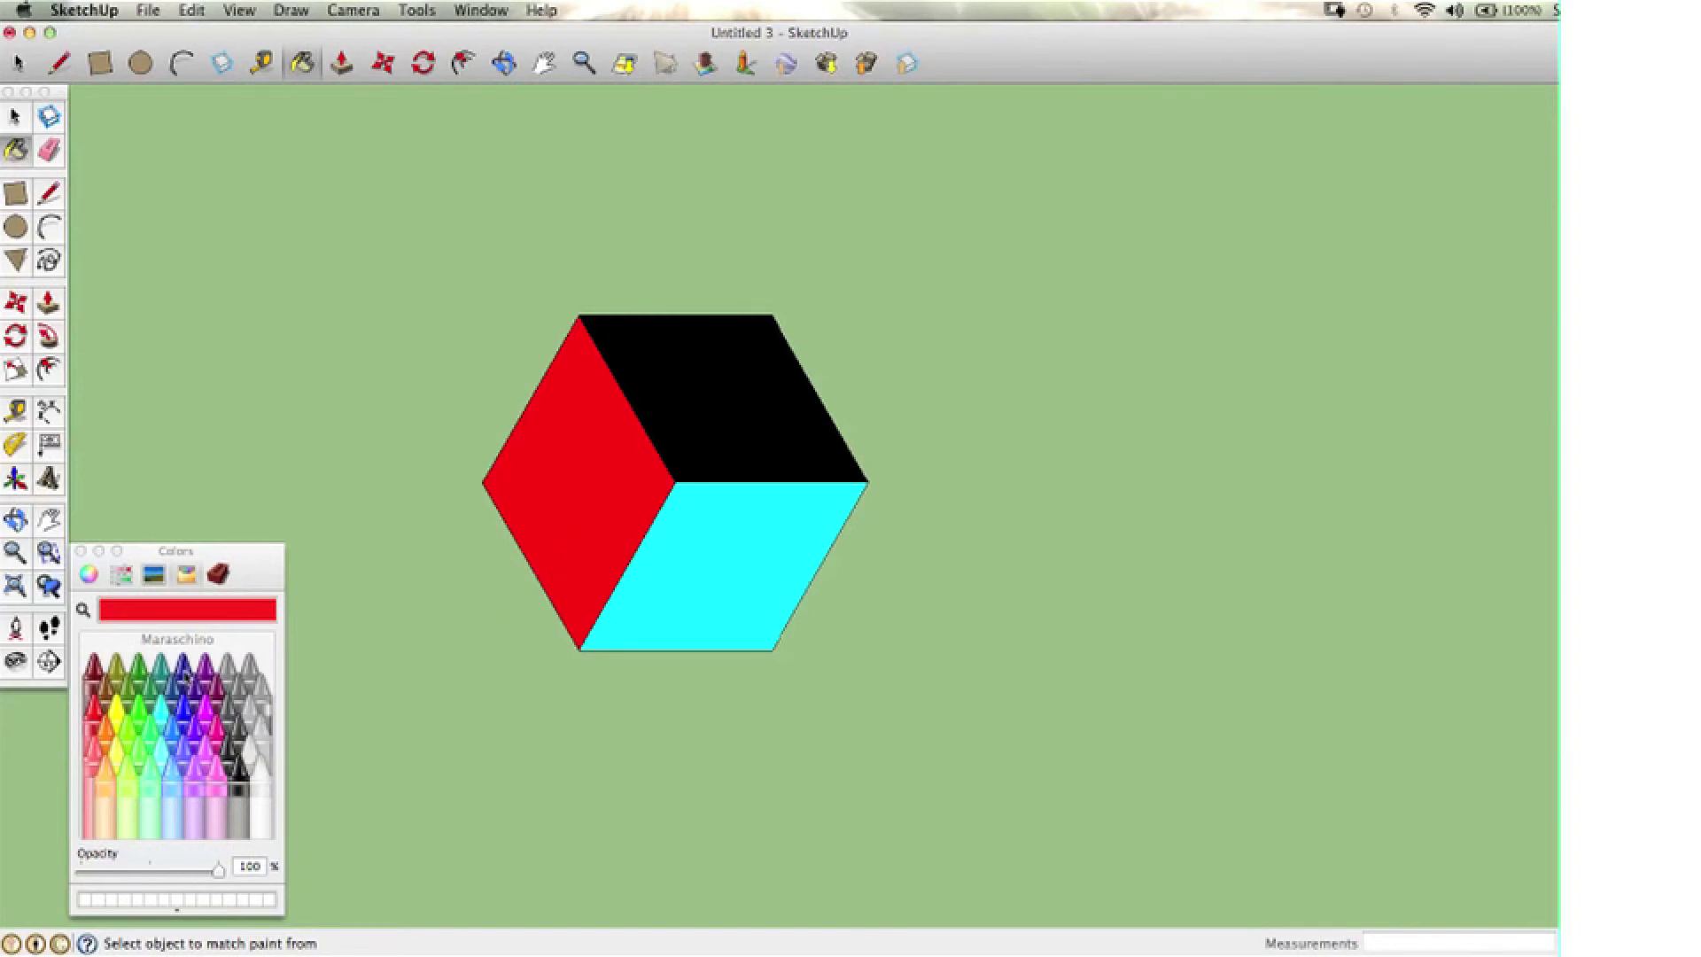
# Try Midnight and Teal as paint colours on the lower rhombus
pyautogui.click(186, 671)
pyautogui.click(670, 569)
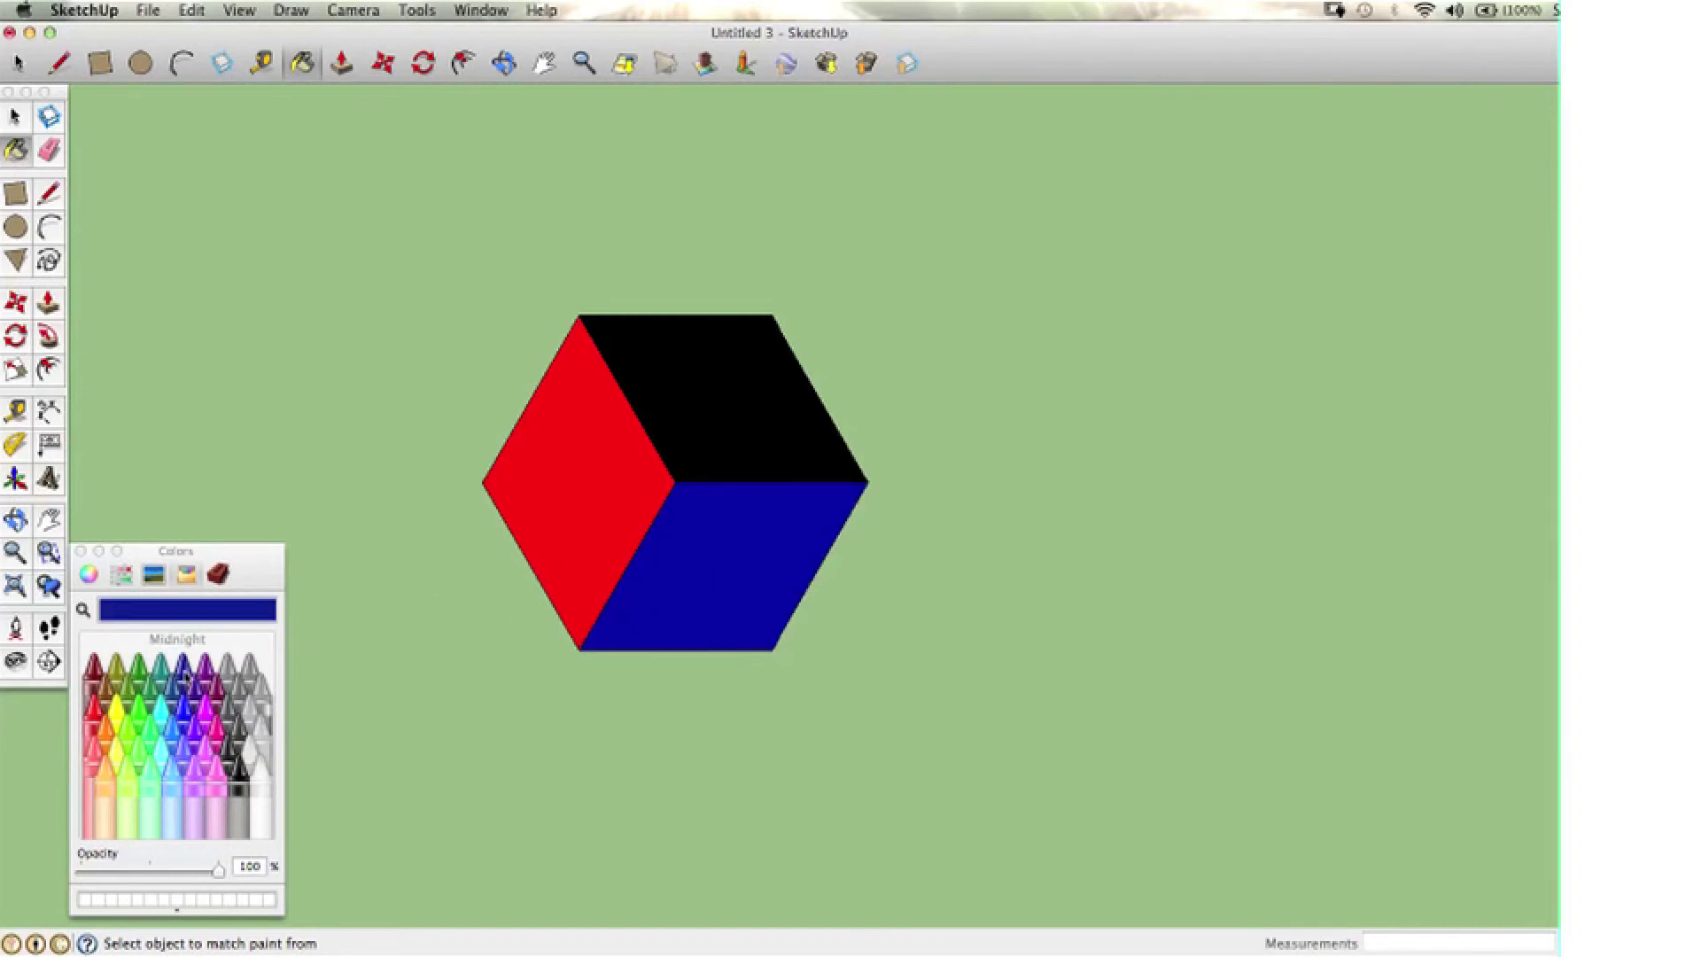
pyautogui.click(159, 675)
pyautogui.click(702, 578)
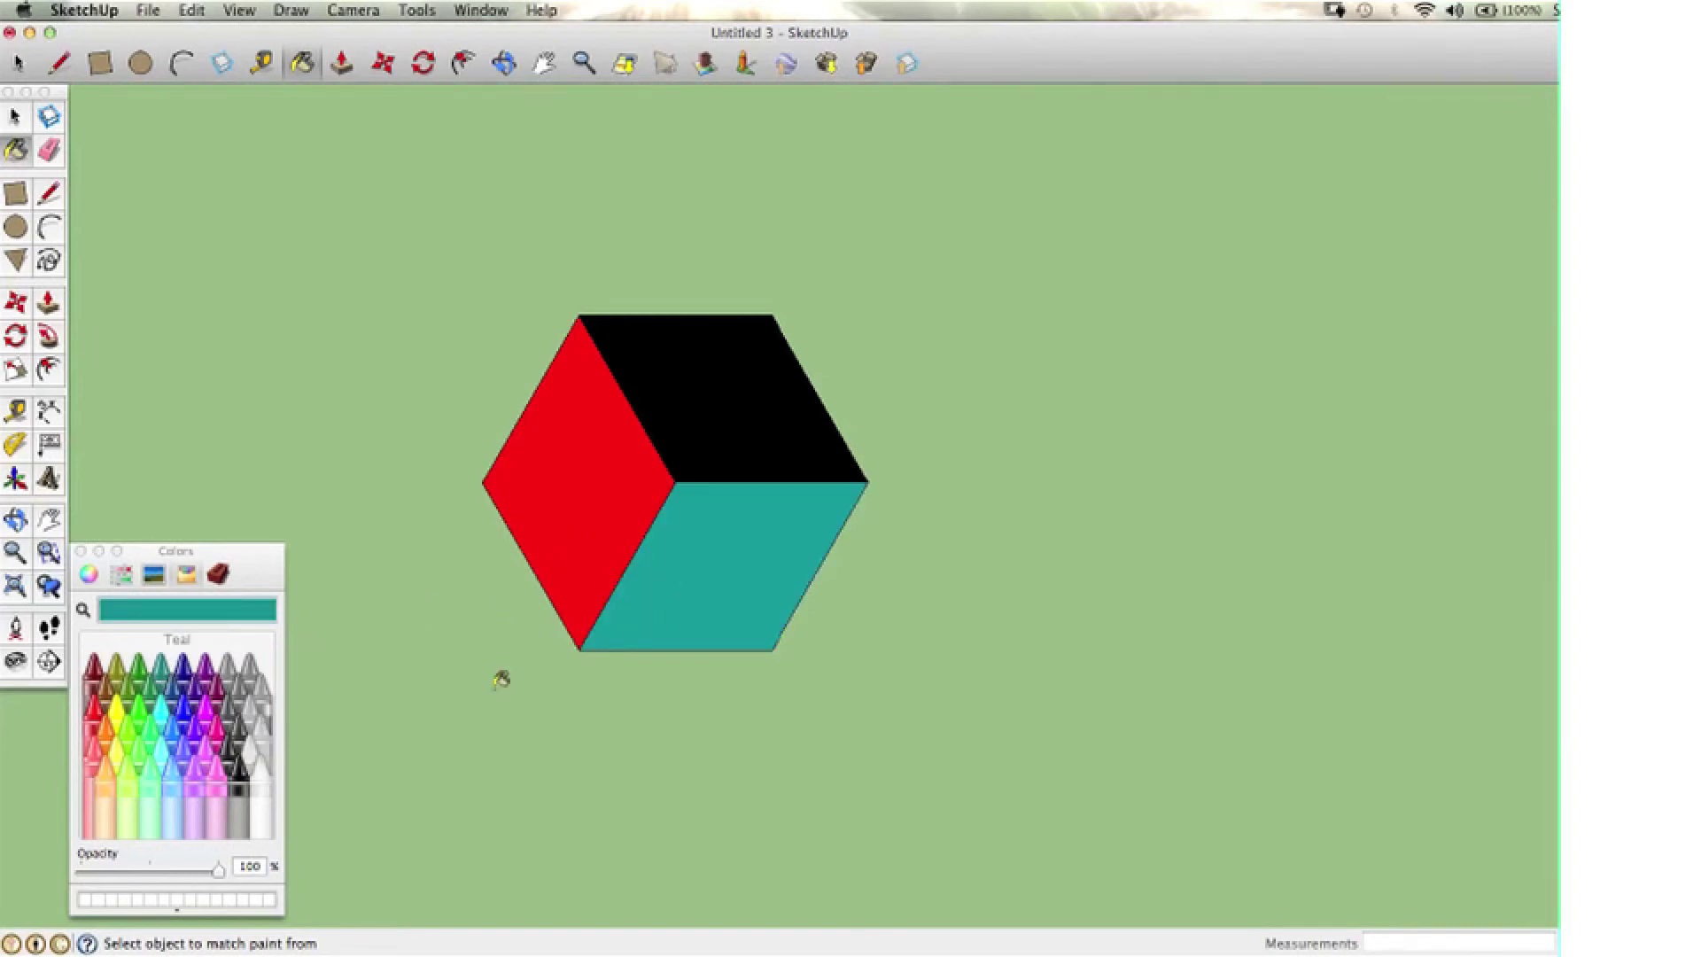
# Paint the lower rhombus Nickel and close the colour palette
pyautogui.click(251, 686)
pyautogui.click(693, 594)
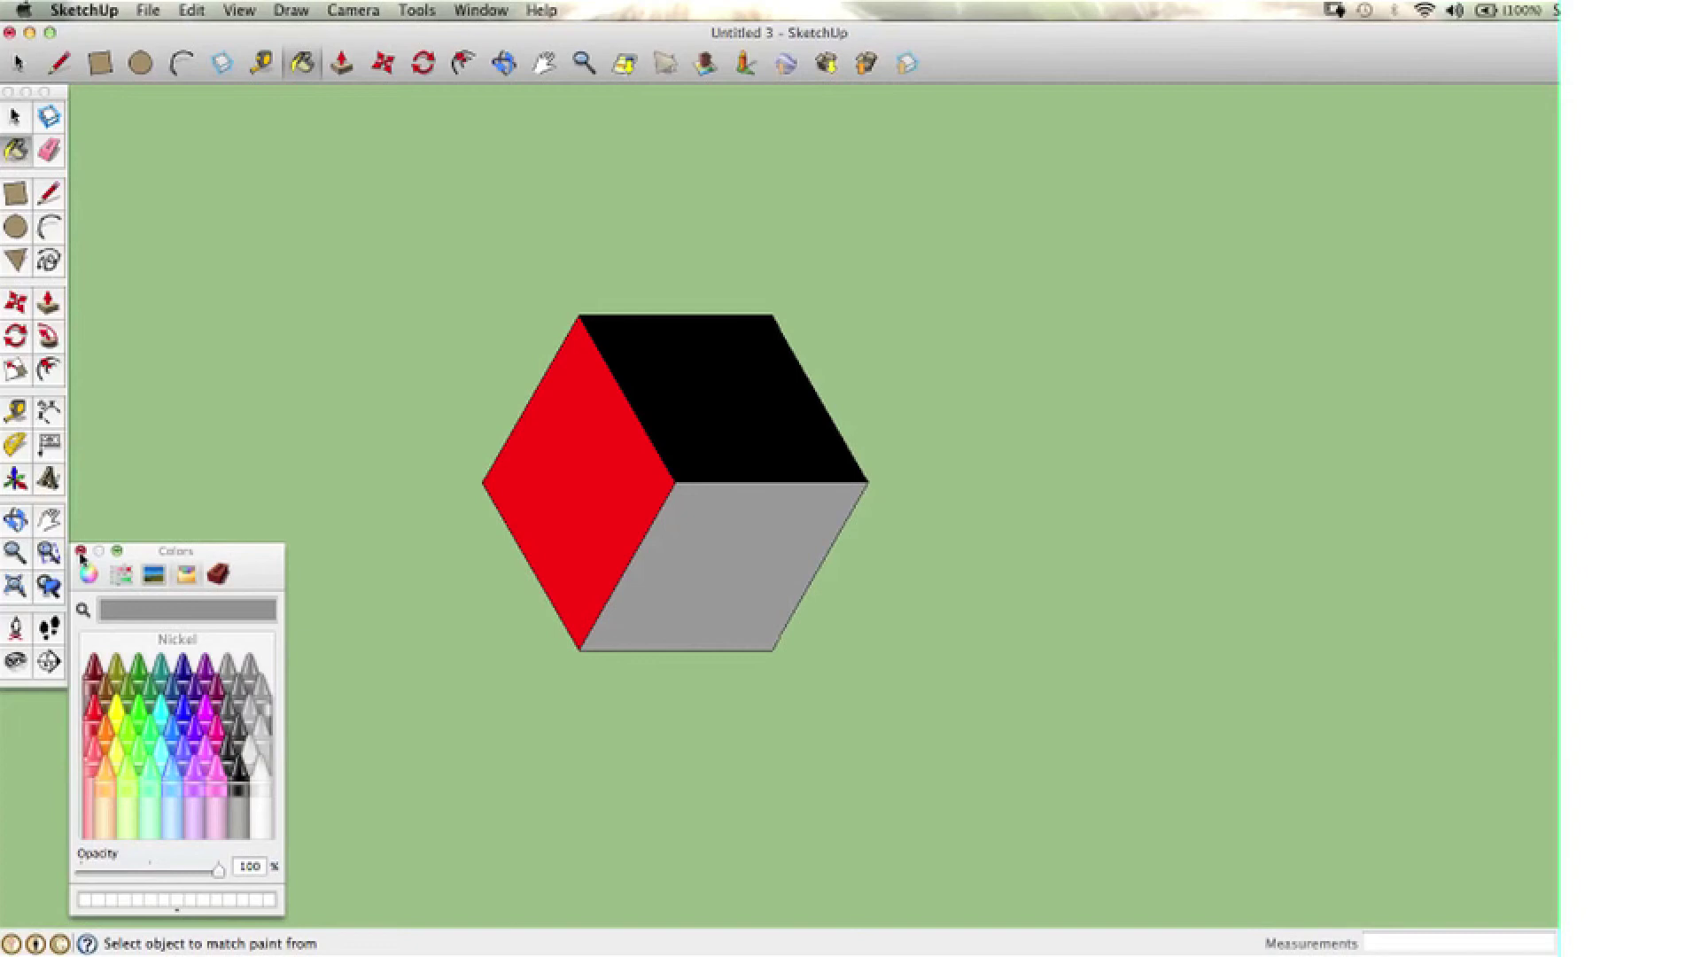
pyautogui.click(81, 551)
# Copy the whole coloured hexagon twice, snapping corner to corner, to form a descending diagonal row of three
pyautogui.click(19, 122)
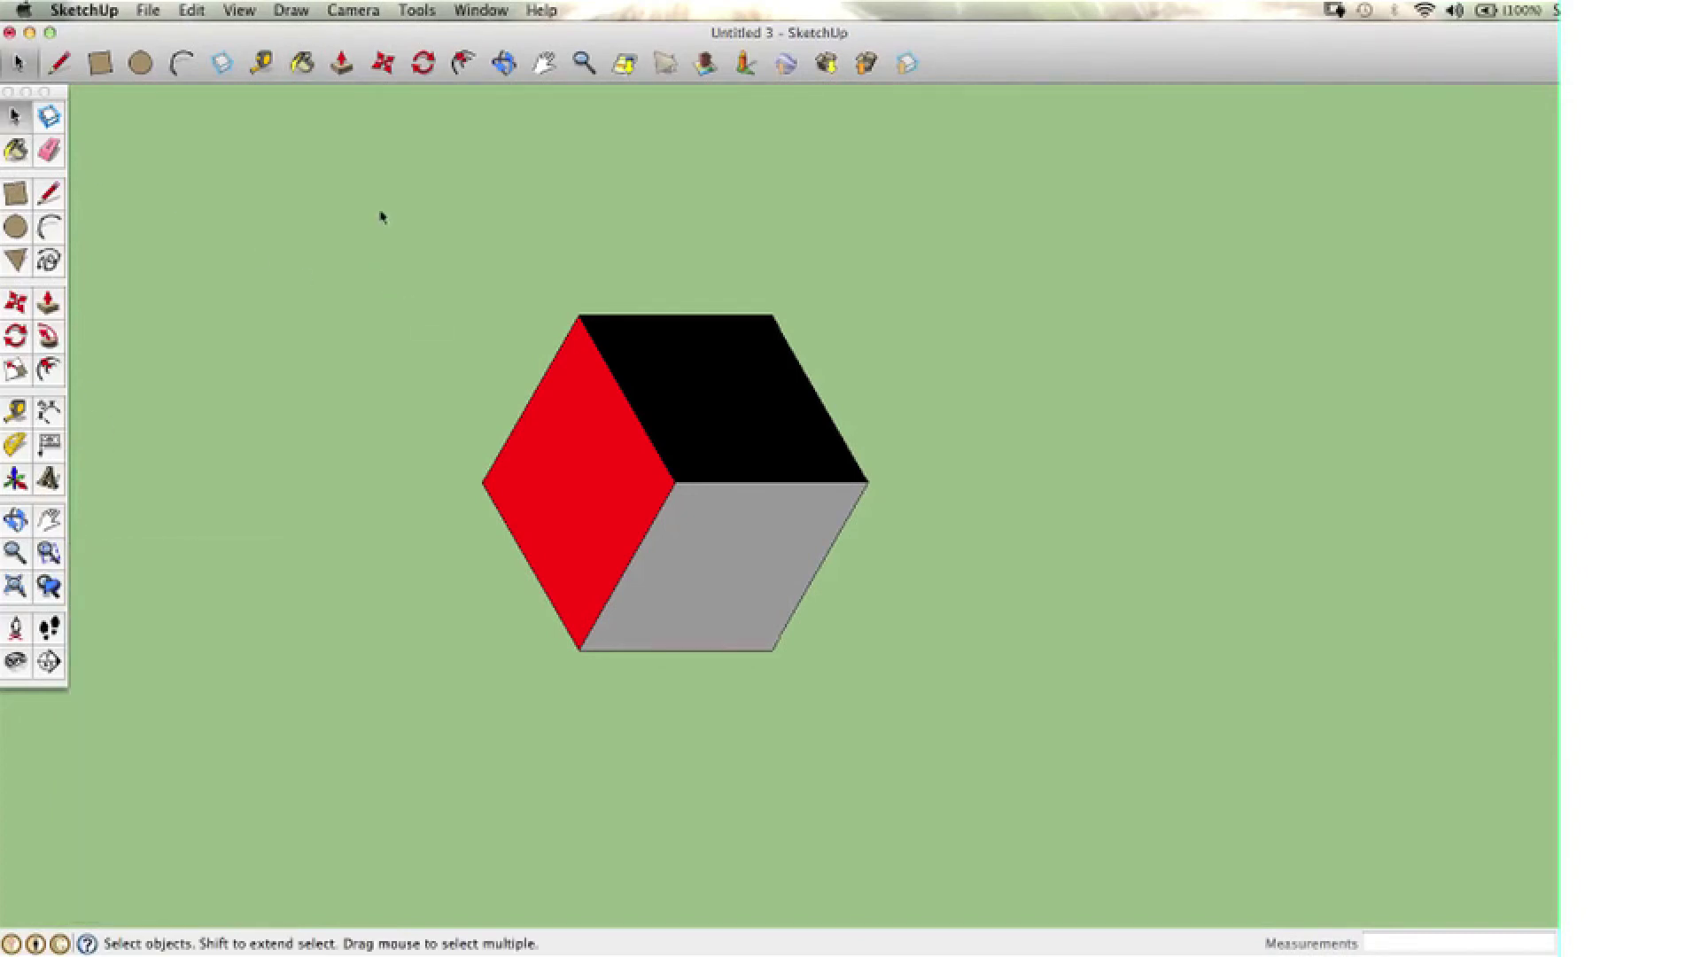
pyautogui.moveTo(381, 216); pyautogui.dragTo(968, 704)
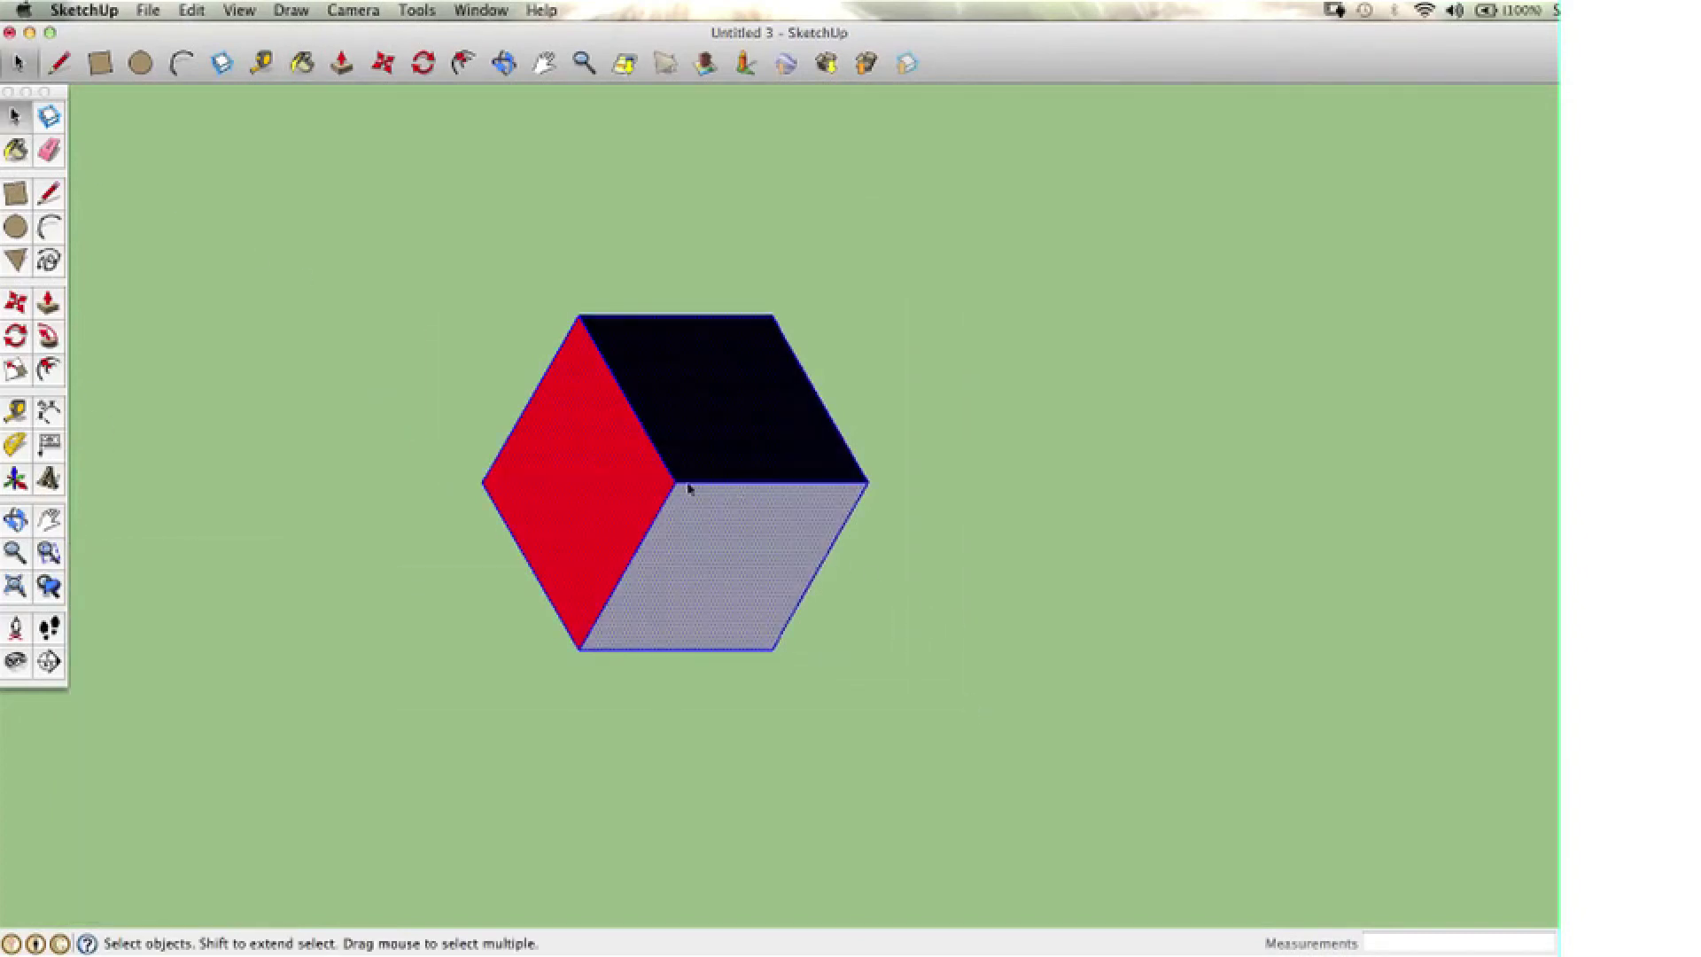
pyautogui.click(16, 303)
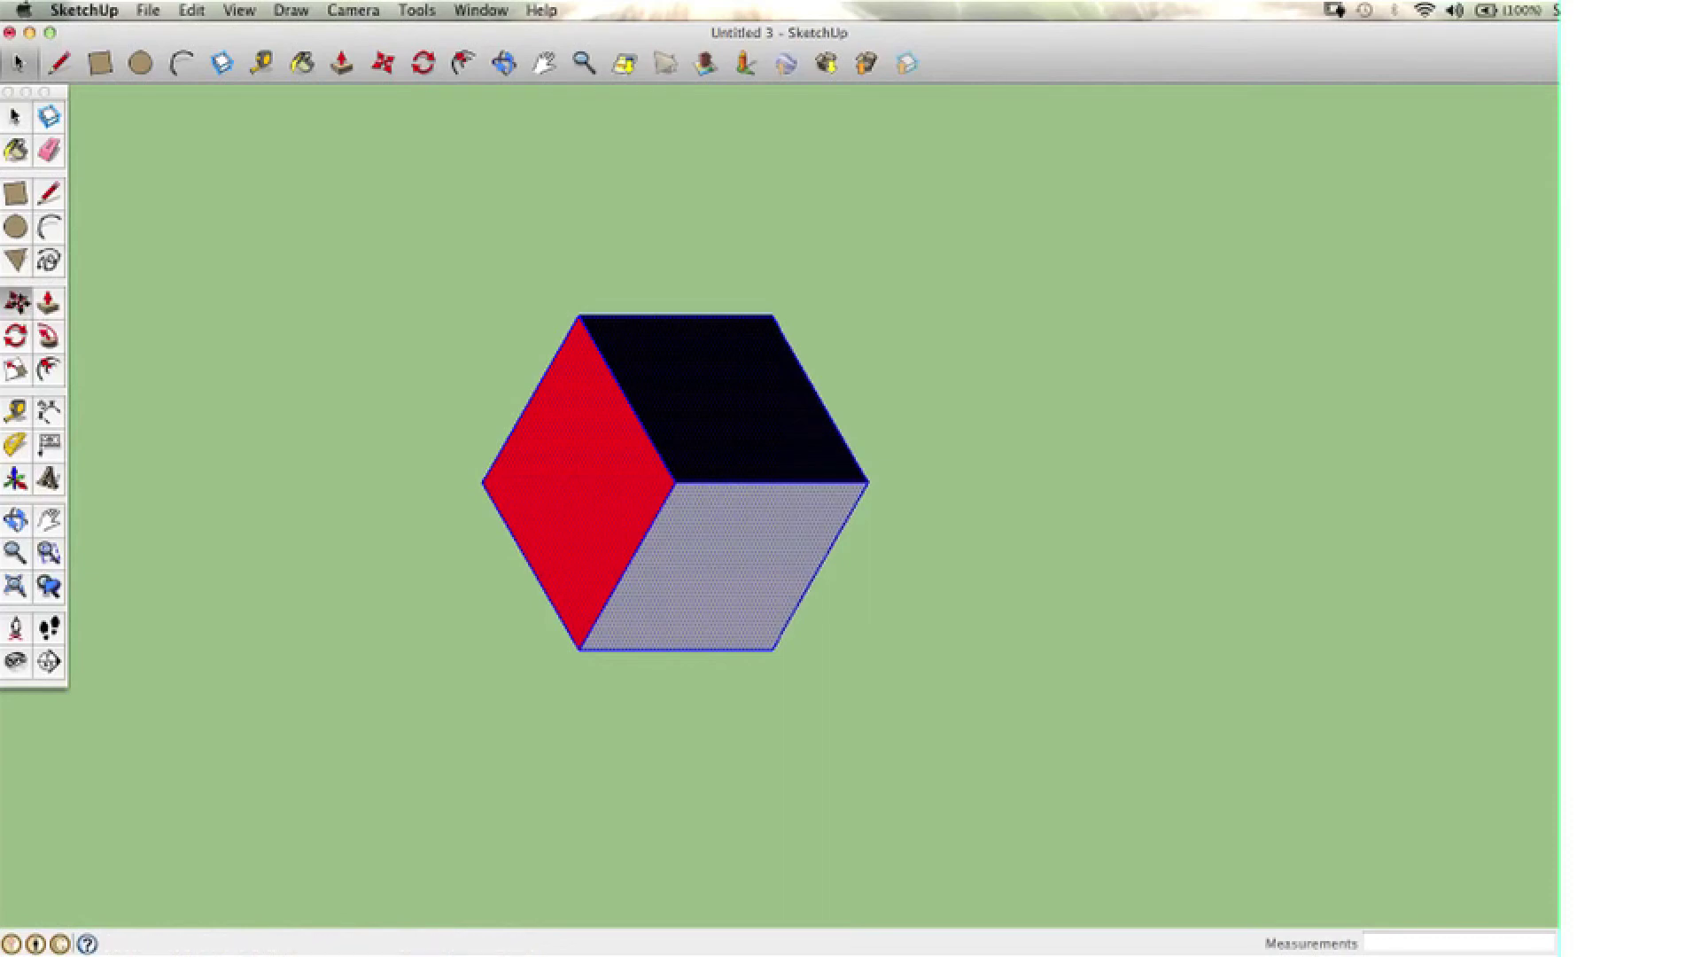
pyautogui.click(481, 484)
pyautogui.press('alt')
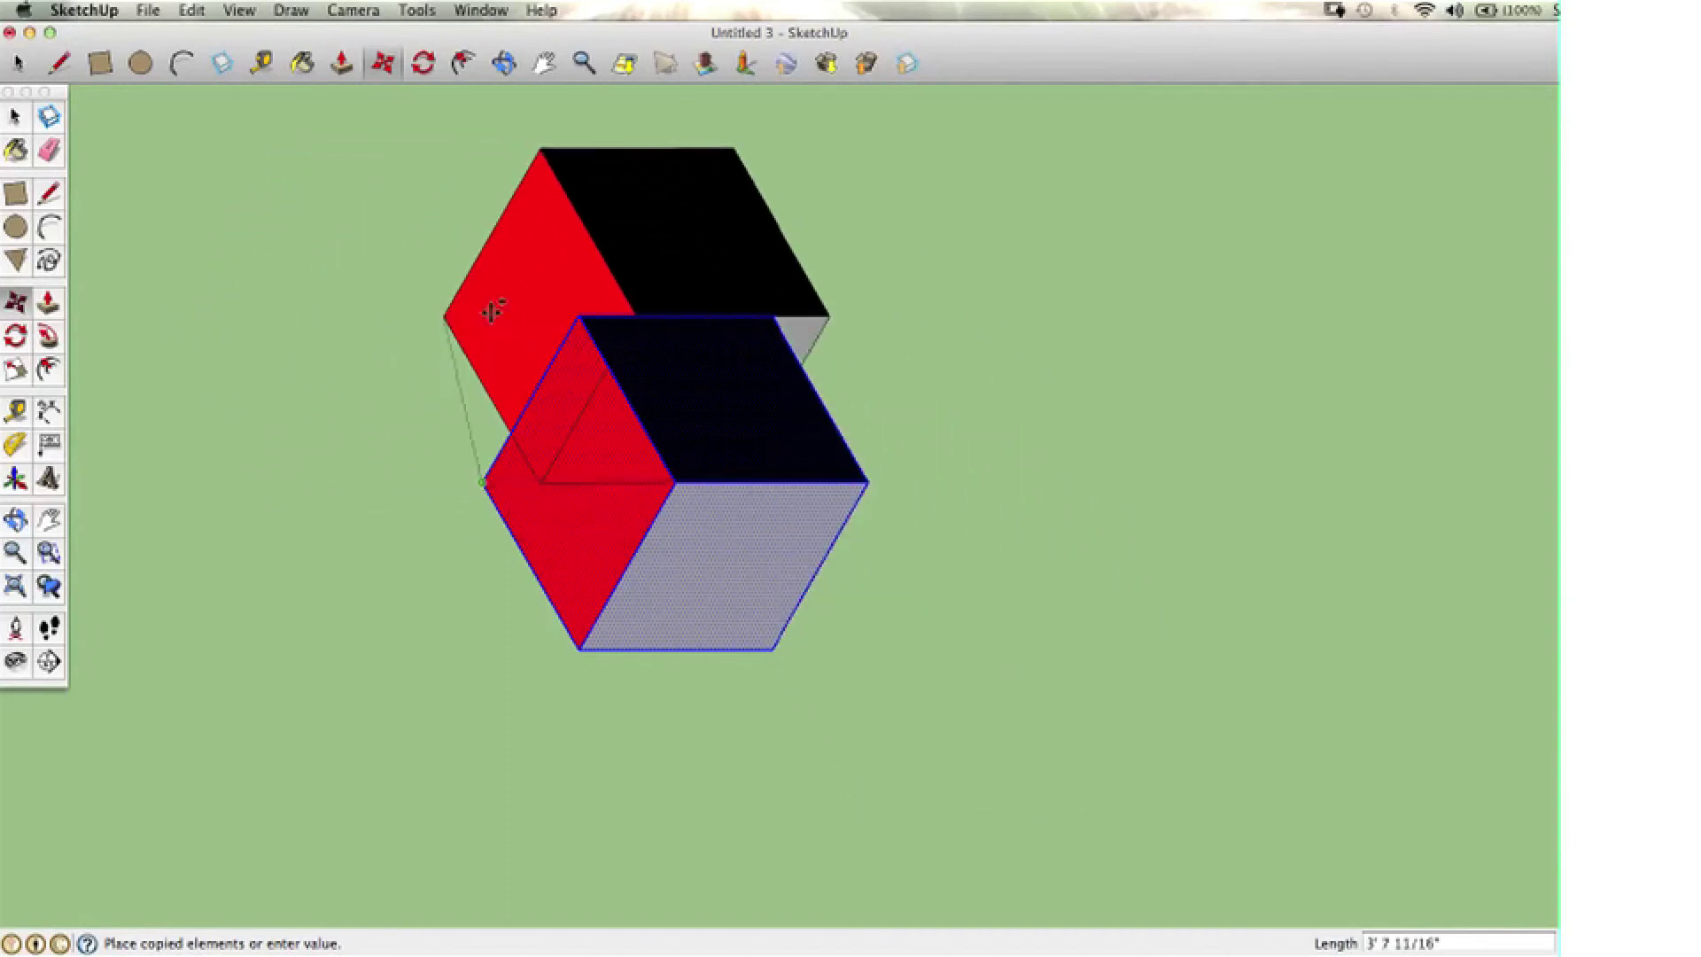
pyautogui.click(779, 651)
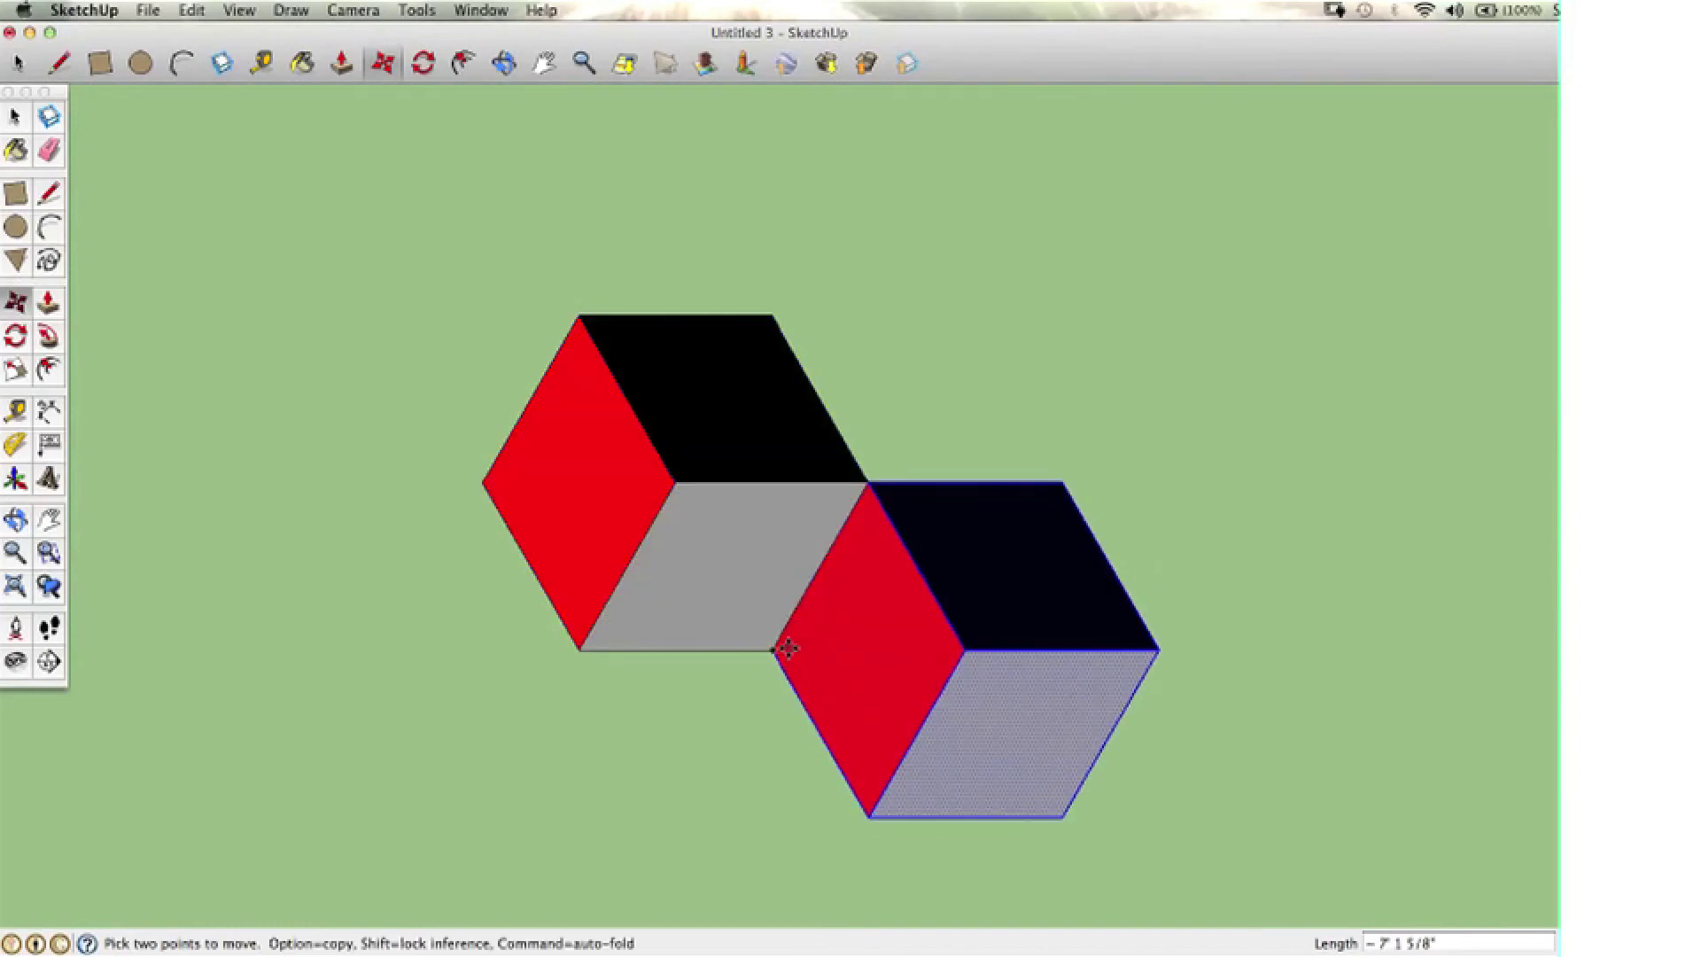
pyautogui.keyDown('alt'); pyautogui.click(774, 651); pyautogui.keyUp('alt')
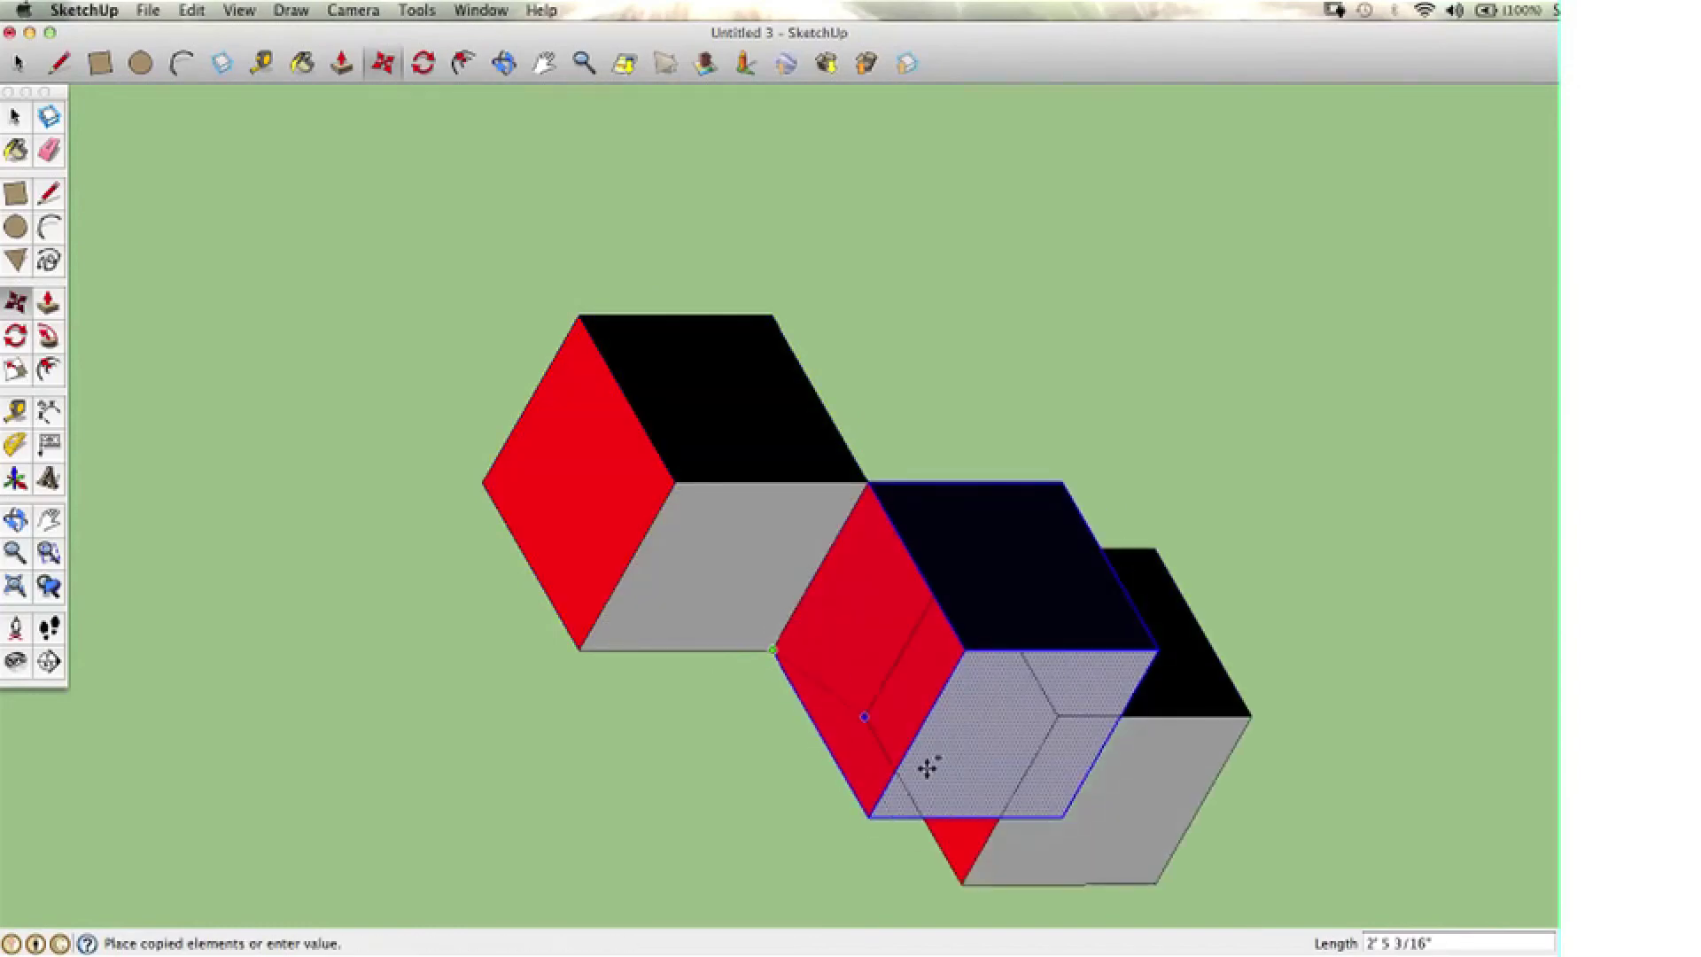
pyautogui.click(1067, 814)
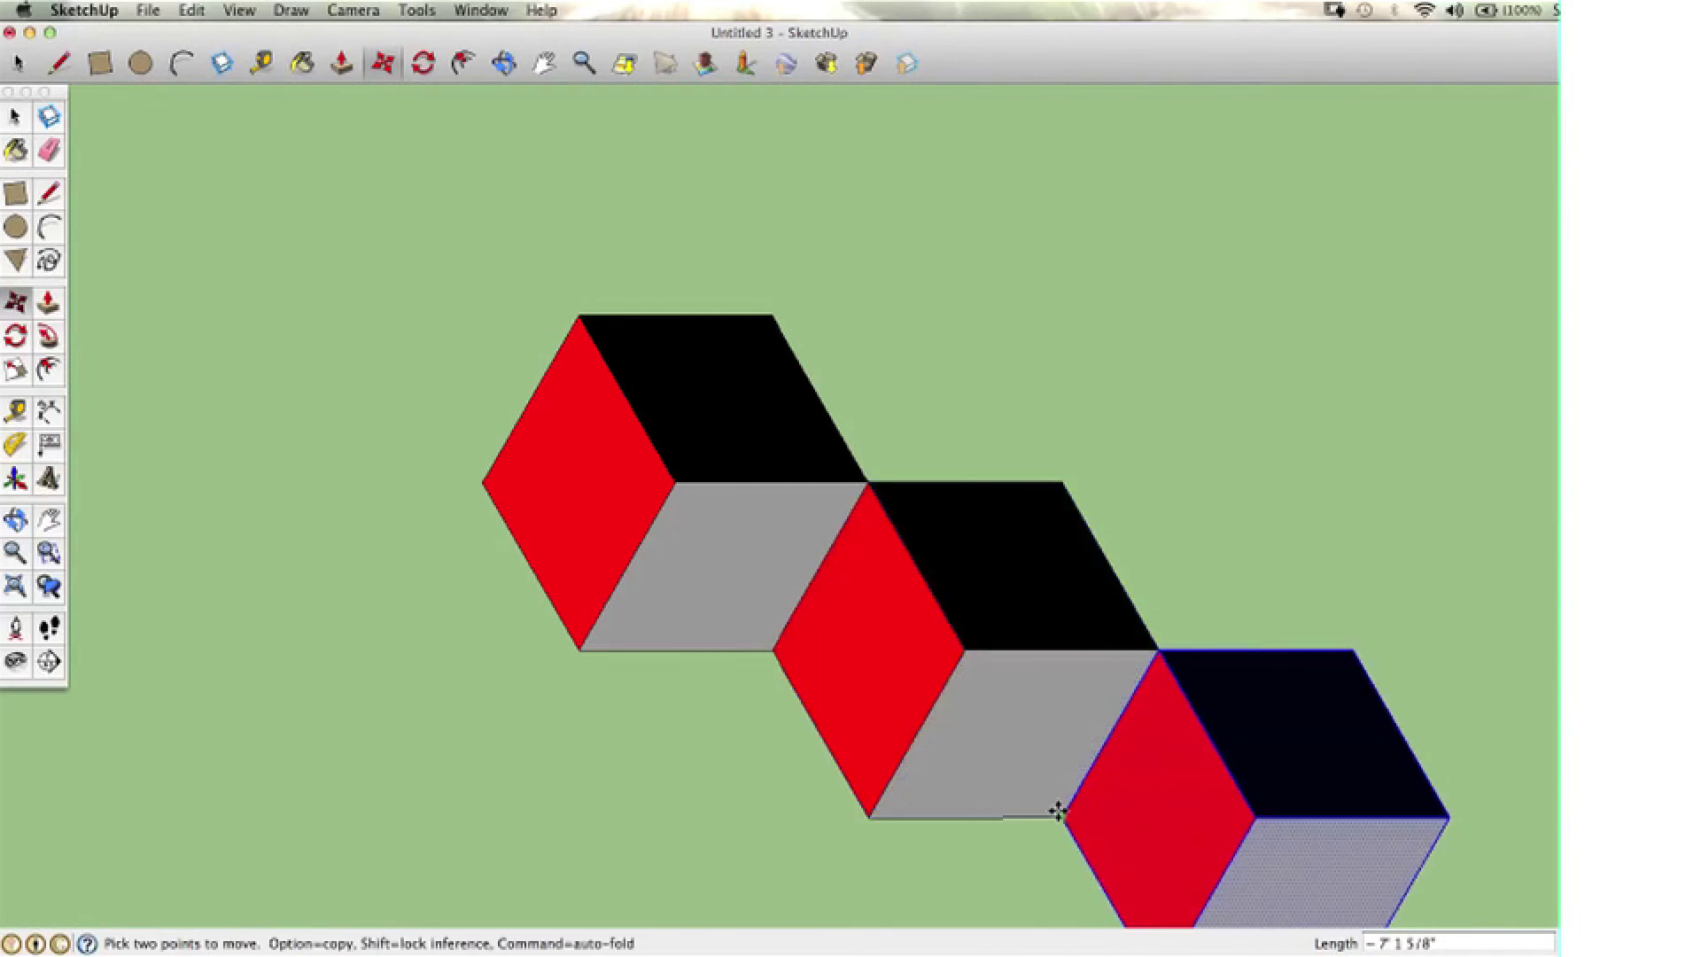
# Select all three coloured hexagons and copy them onto the row's lower end to extend the diagonal to six
pyautogui.press('super+a')
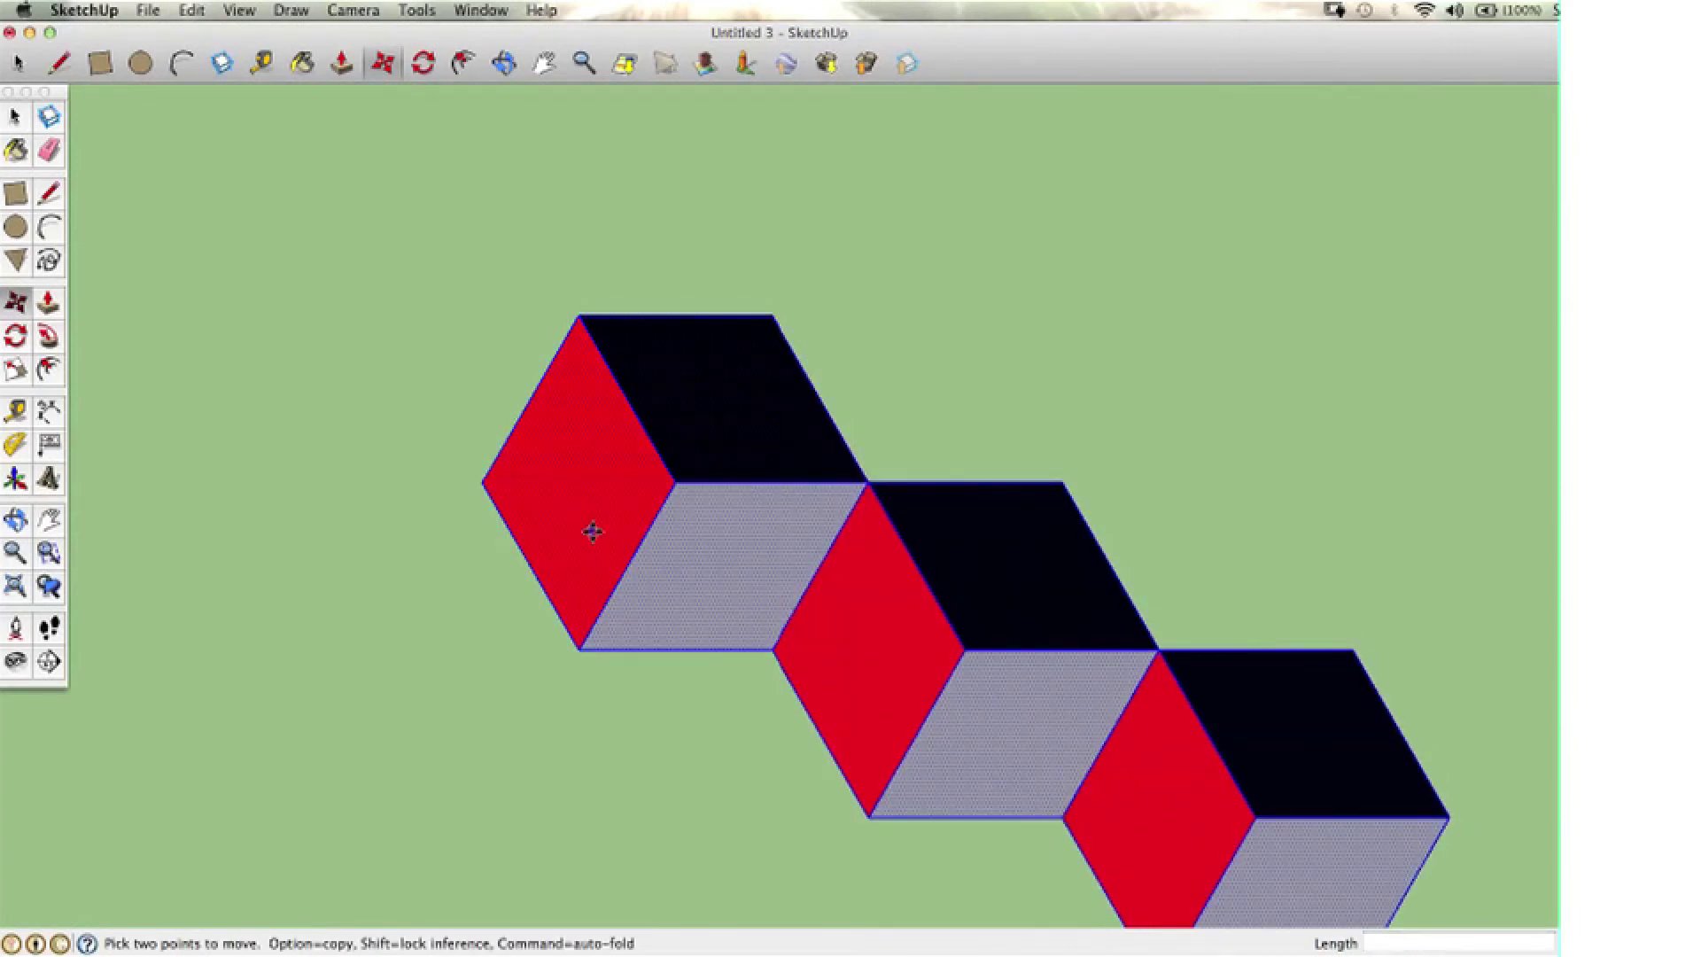
pyautogui.click(583, 63)
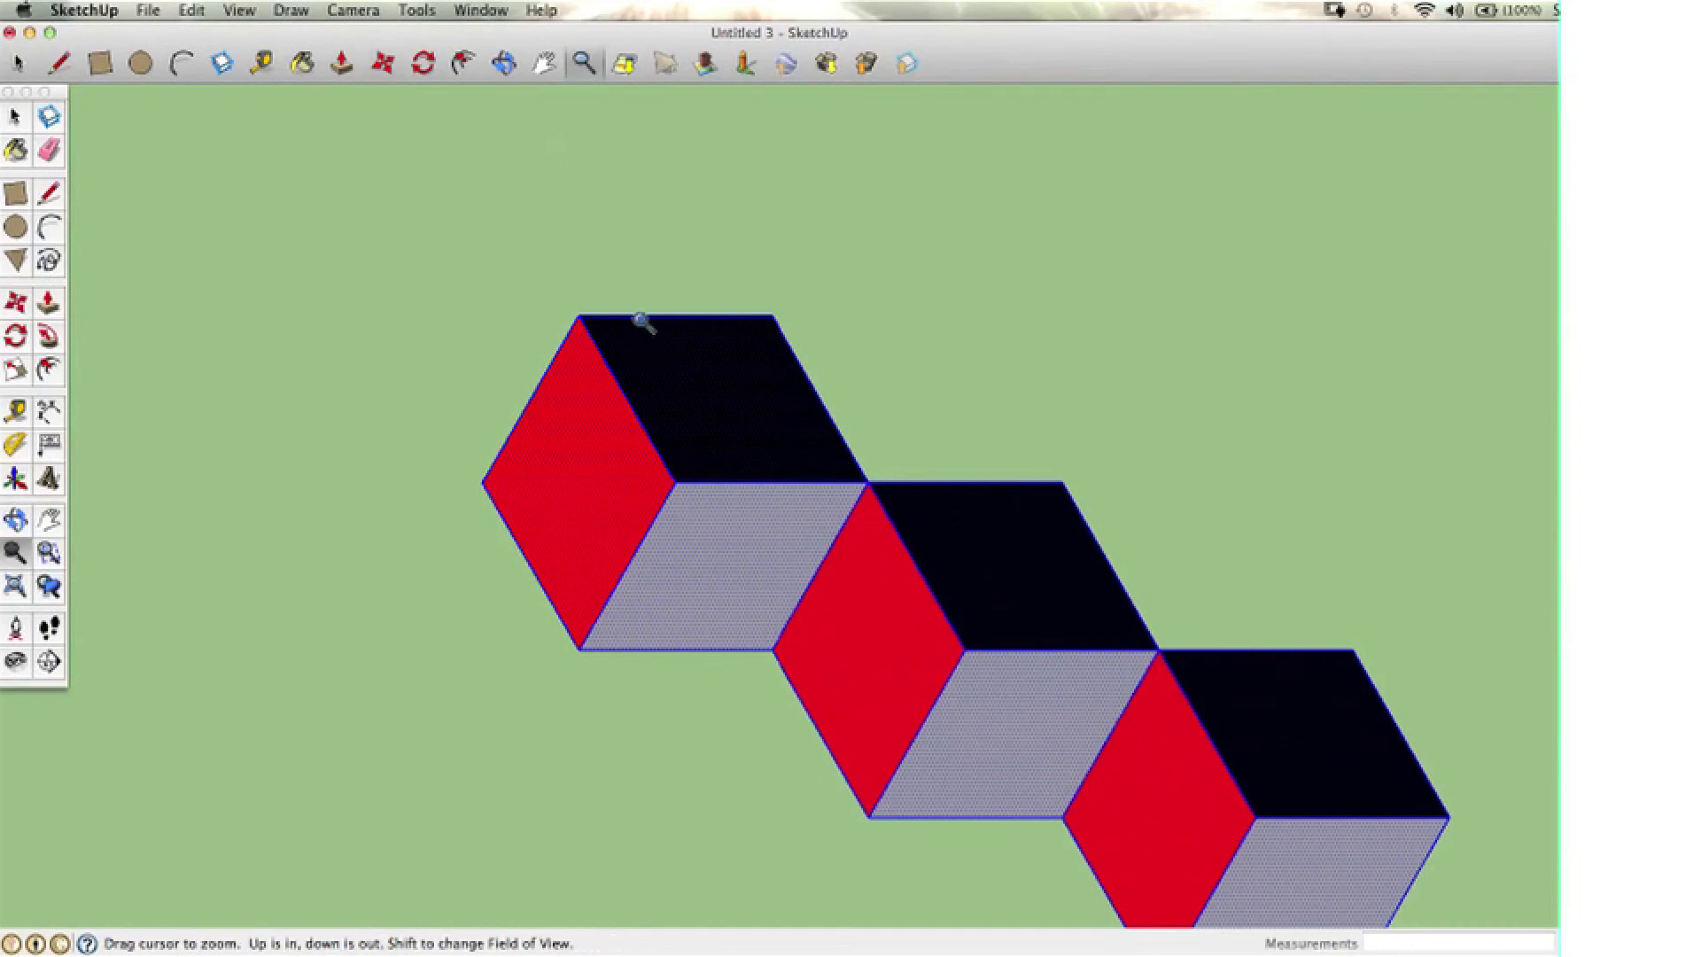
pyautogui.moveTo(646, 322); pyautogui.dragTo(653, 493)
pyautogui.click(544, 64)
pyautogui.moveTo(771, 531); pyautogui.dragTo(463, 163)
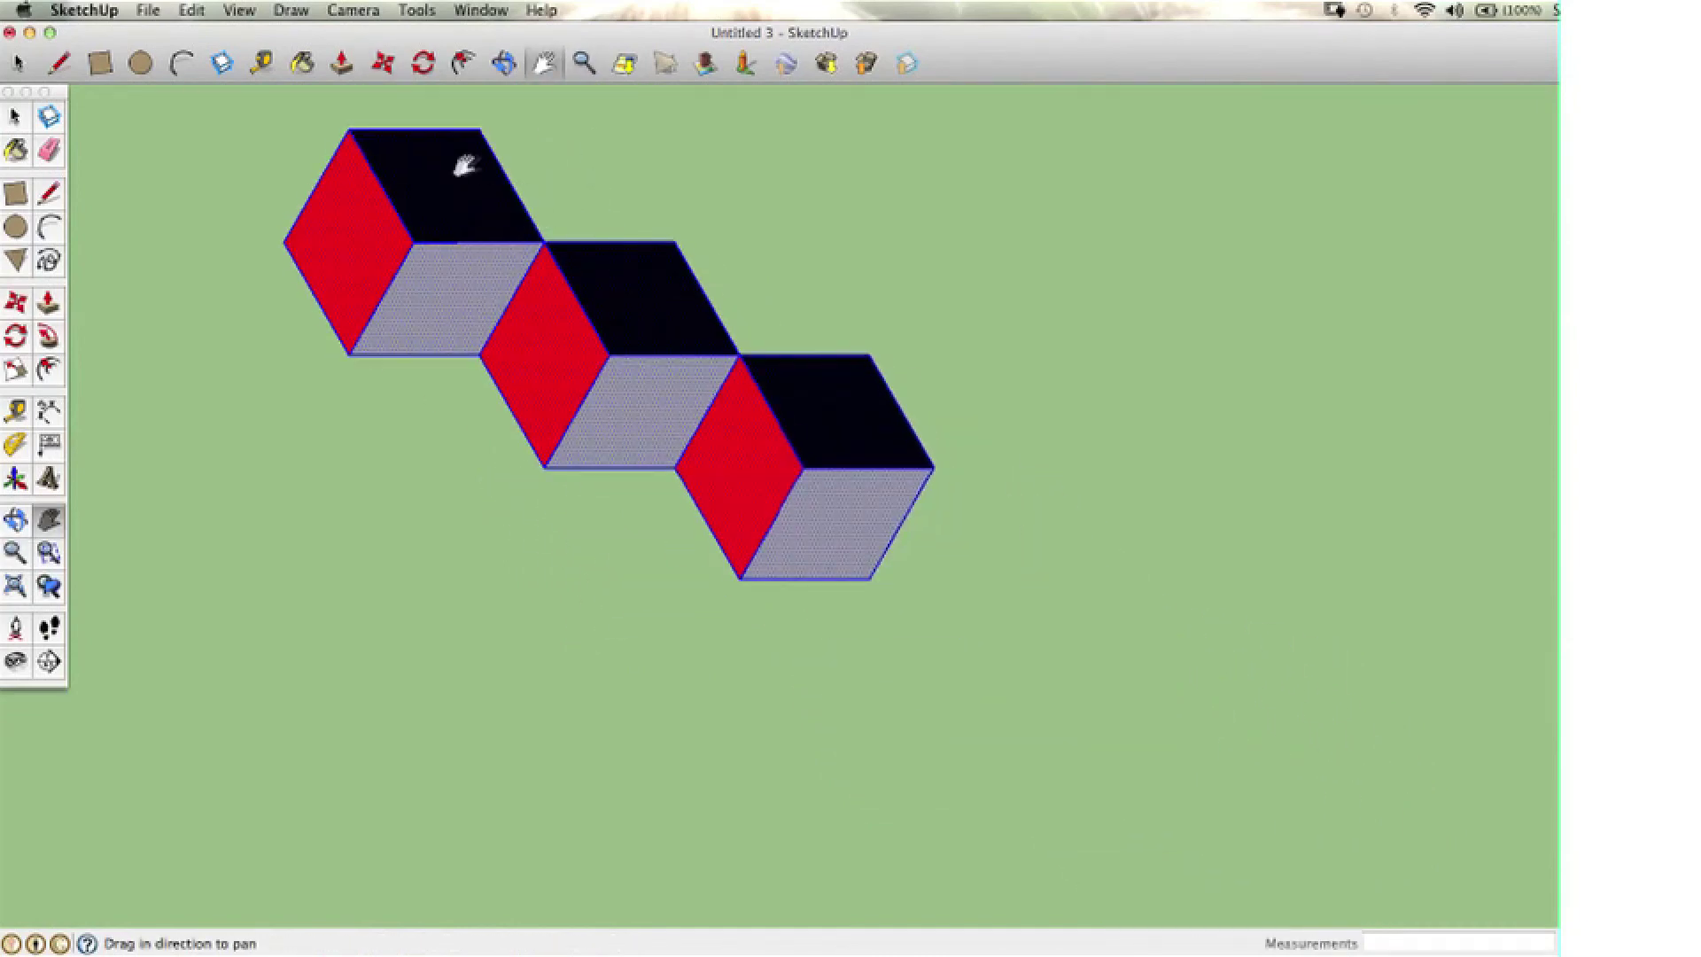
pyautogui.press('m')
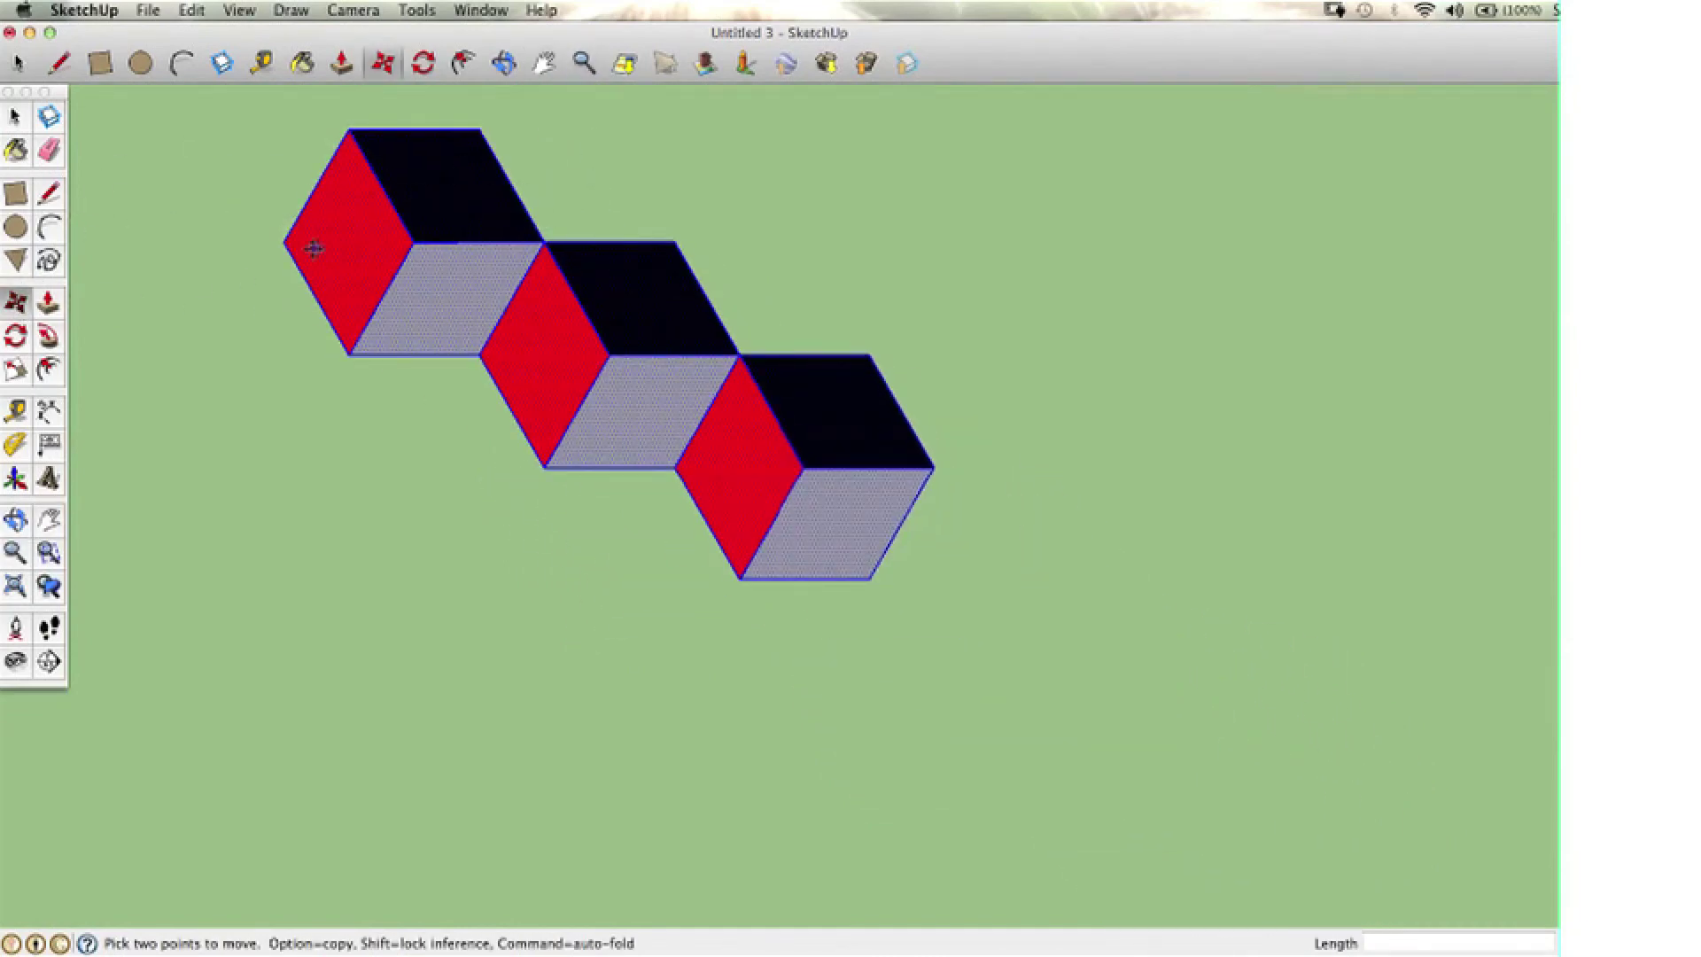
pyautogui.click(280, 247)
pyautogui.press('alt')
pyautogui.click(871, 579)
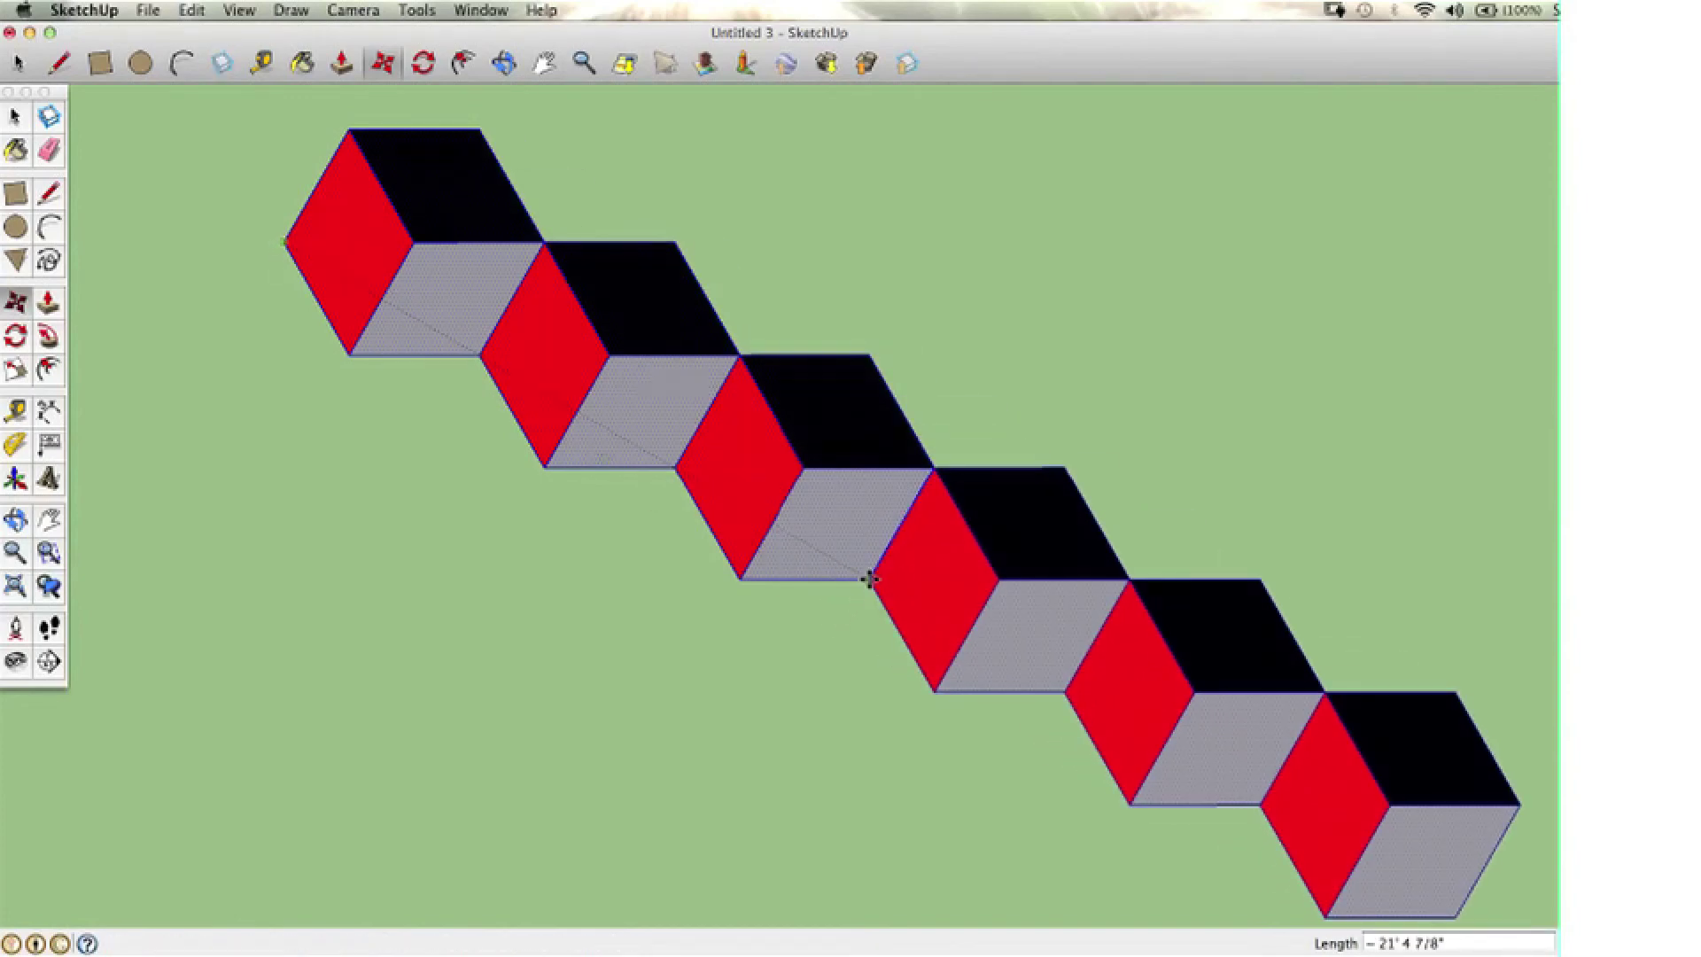
# Copy the diagonal row of six hexagons up and to the right twice, snapping corner to corner, to form three rows
pyautogui.keyDown('shift'); pyautogui.moveTo(743, 540); pyautogui.dragTo(562, 381, button='middle'); pyautogui.keyUp('shift')
pyautogui.scroll(-3, 562, 258)
pyautogui.keyDown('shift'); pyautogui.moveTo(562, 258); pyautogui.dragTo(195, 479, button='middle'); pyautogui.keyUp('shift')
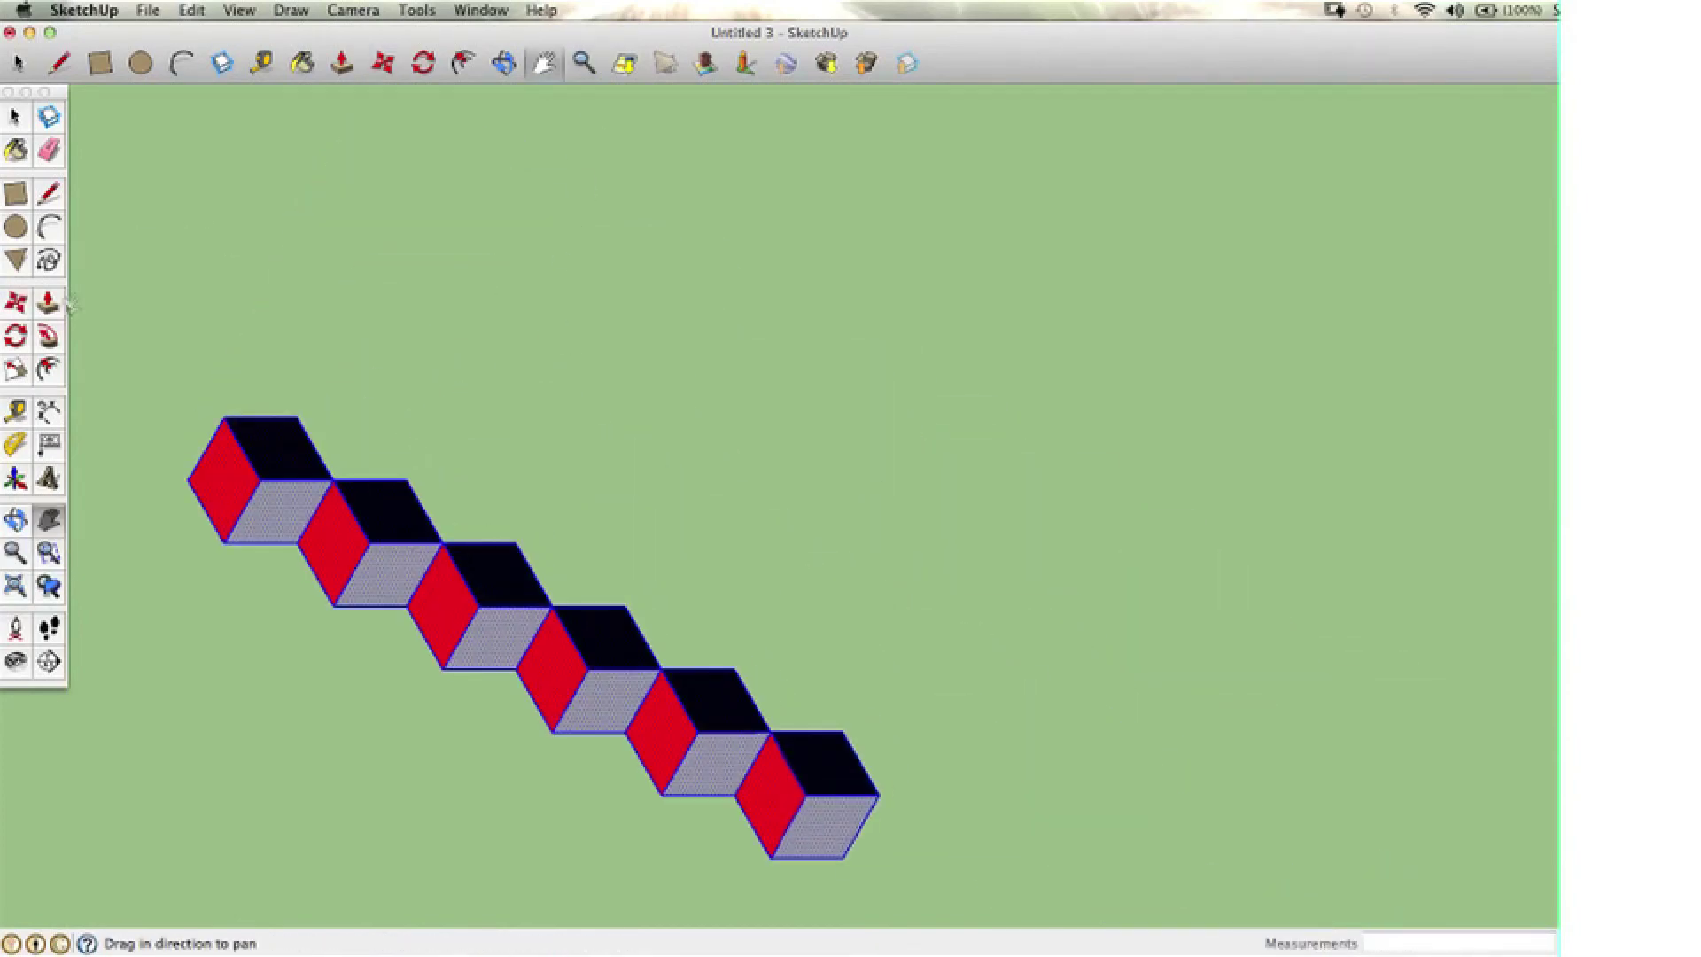
pyautogui.keyDown('alt'); pyautogui.click(195, 478); pyautogui.keyUp('alt')
pyautogui.click(298, 416)
pyautogui.keyDown('alt'); pyautogui.click(299, 417); pyautogui.keyUp('alt')
pyautogui.click(408, 355)
# Select the whole pattern and copy it edge to edge up and to the right twice, doubling it to six and twelve rows
pyautogui.press('super+a')
pyautogui.keyDown('alt'); pyautogui.click(337, 576); pyautogui.keyUp('alt')
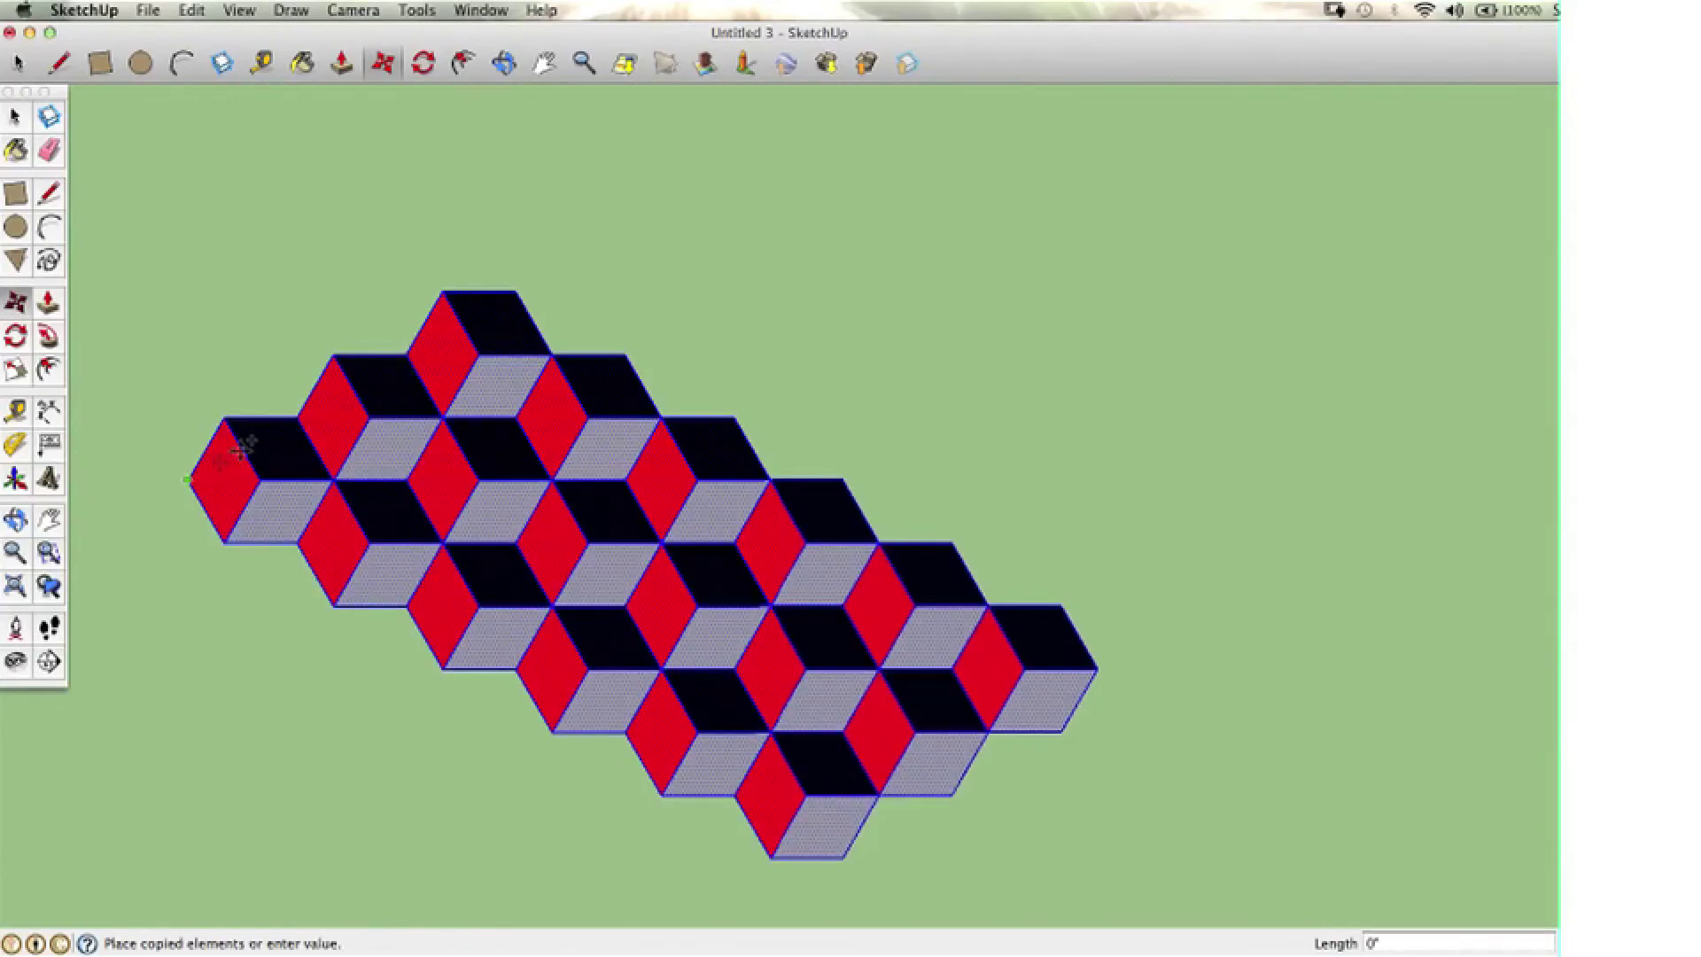
pyautogui.click(667, 390)
pyautogui.press('super+a')
pyautogui.keyDown('alt'); pyautogui.click(190, 479); pyautogui.keyUp('alt')
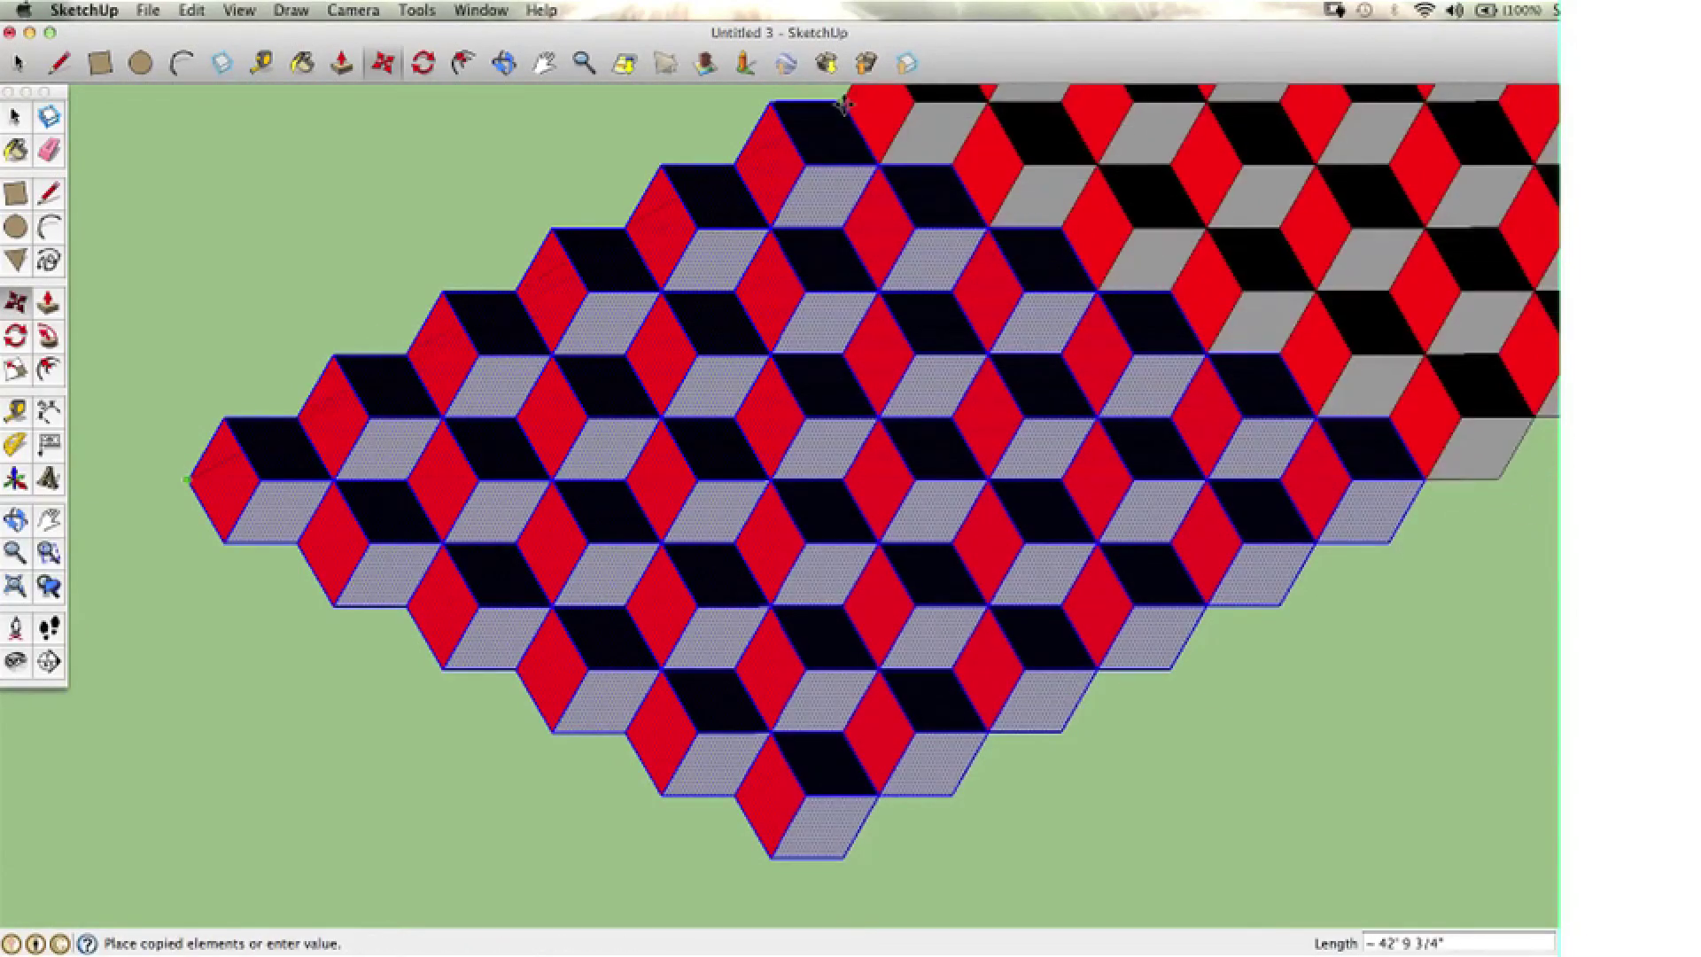
pyautogui.click(845, 102)
# Select all twelve rows and copy them against the pattern's lower-right edge to form a large diamond-shaped tessellation
pyautogui.click(544, 63)
pyautogui.click(584, 63)
pyautogui.moveTo(611, 97); pyautogui.dragTo(642, 216)
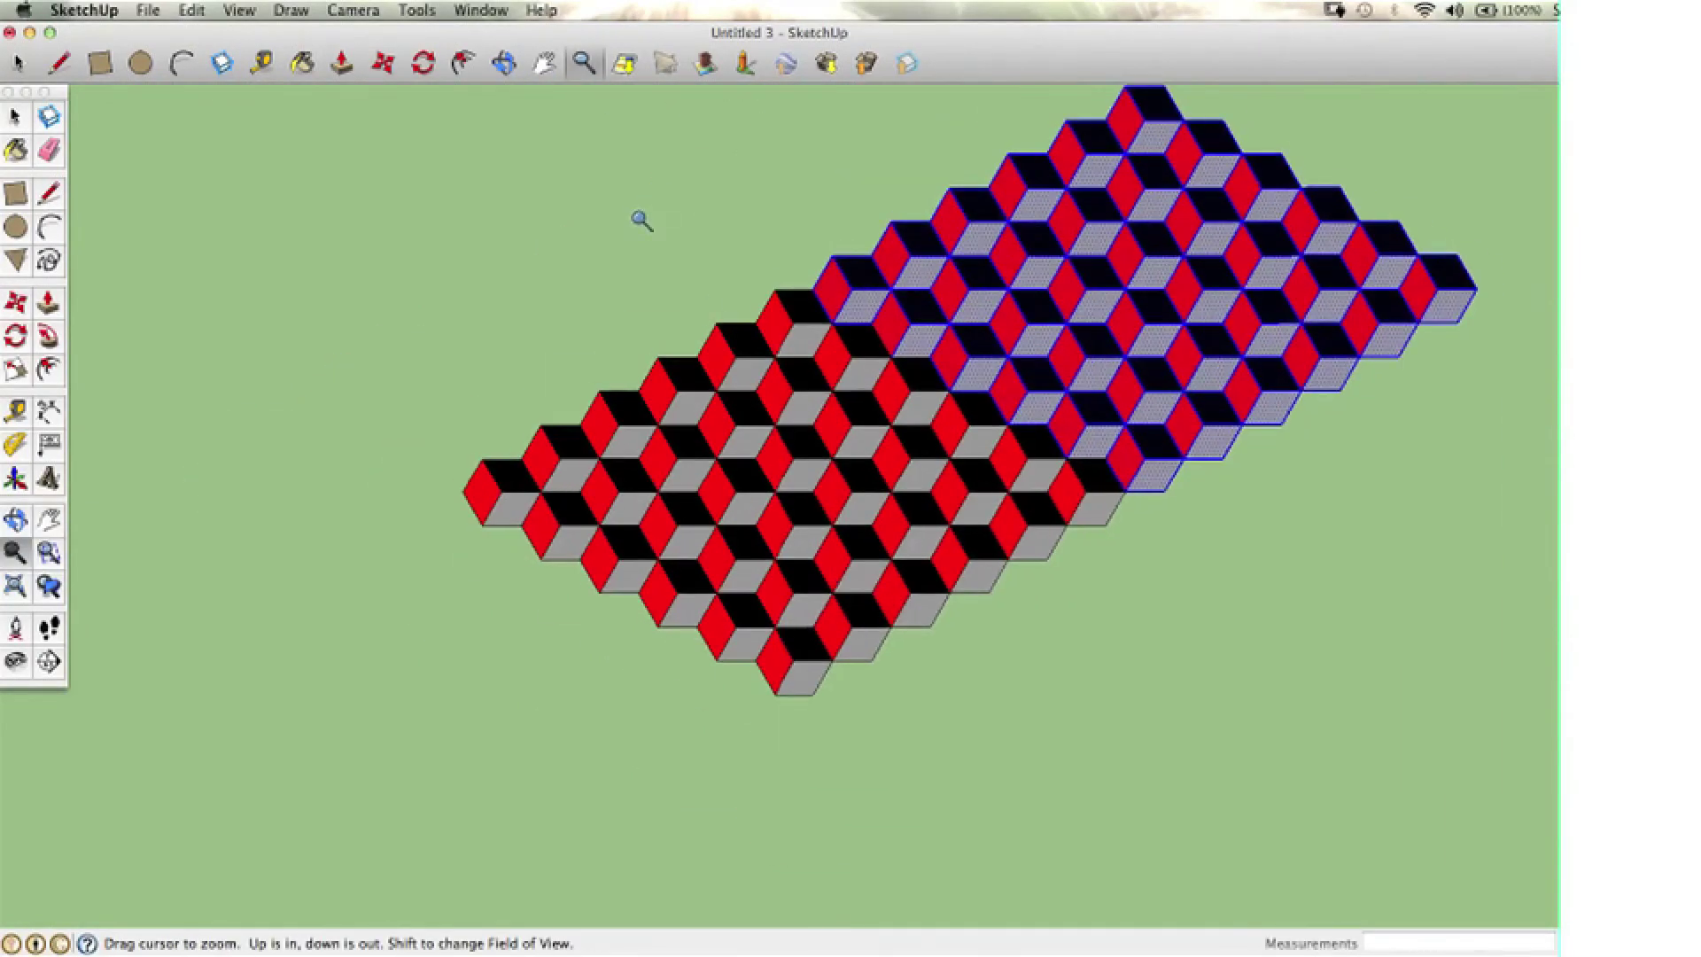
pyautogui.click(544, 63)
pyautogui.moveTo(479, 97); pyautogui.dragTo(226, 171)
pyautogui.press('m')
pyautogui.press('space')
pyautogui.moveTo(103, 95); pyautogui.dragTo(1344, 787)
pyautogui.press('m')
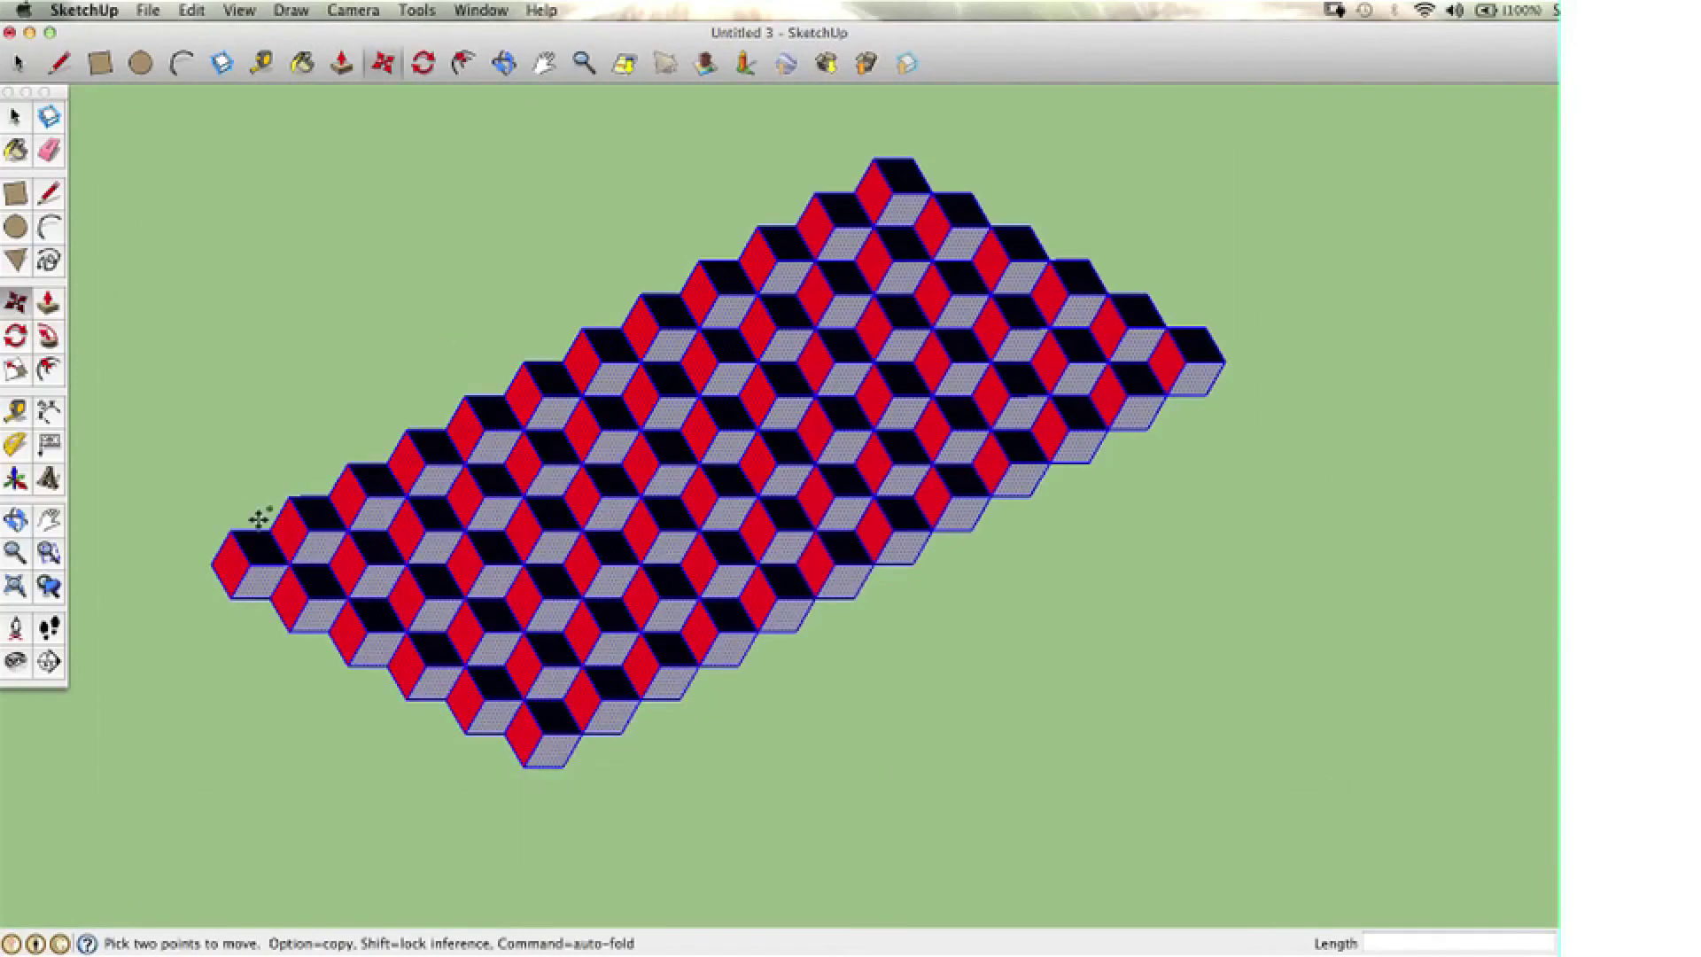
pyautogui.keyDown('alt'); pyautogui.click(258, 518); pyautogui.keyUp('alt')
pyautogui.click(614, 721)
# Deselect the tessellation and zoom in on its middle until the pattern fills the whole drawing area
pyautogui.click(544, 63)
pyautogui.moveTo(772, 614); pyautogui.dragTo(683, 543)
pyautogui.press('space')
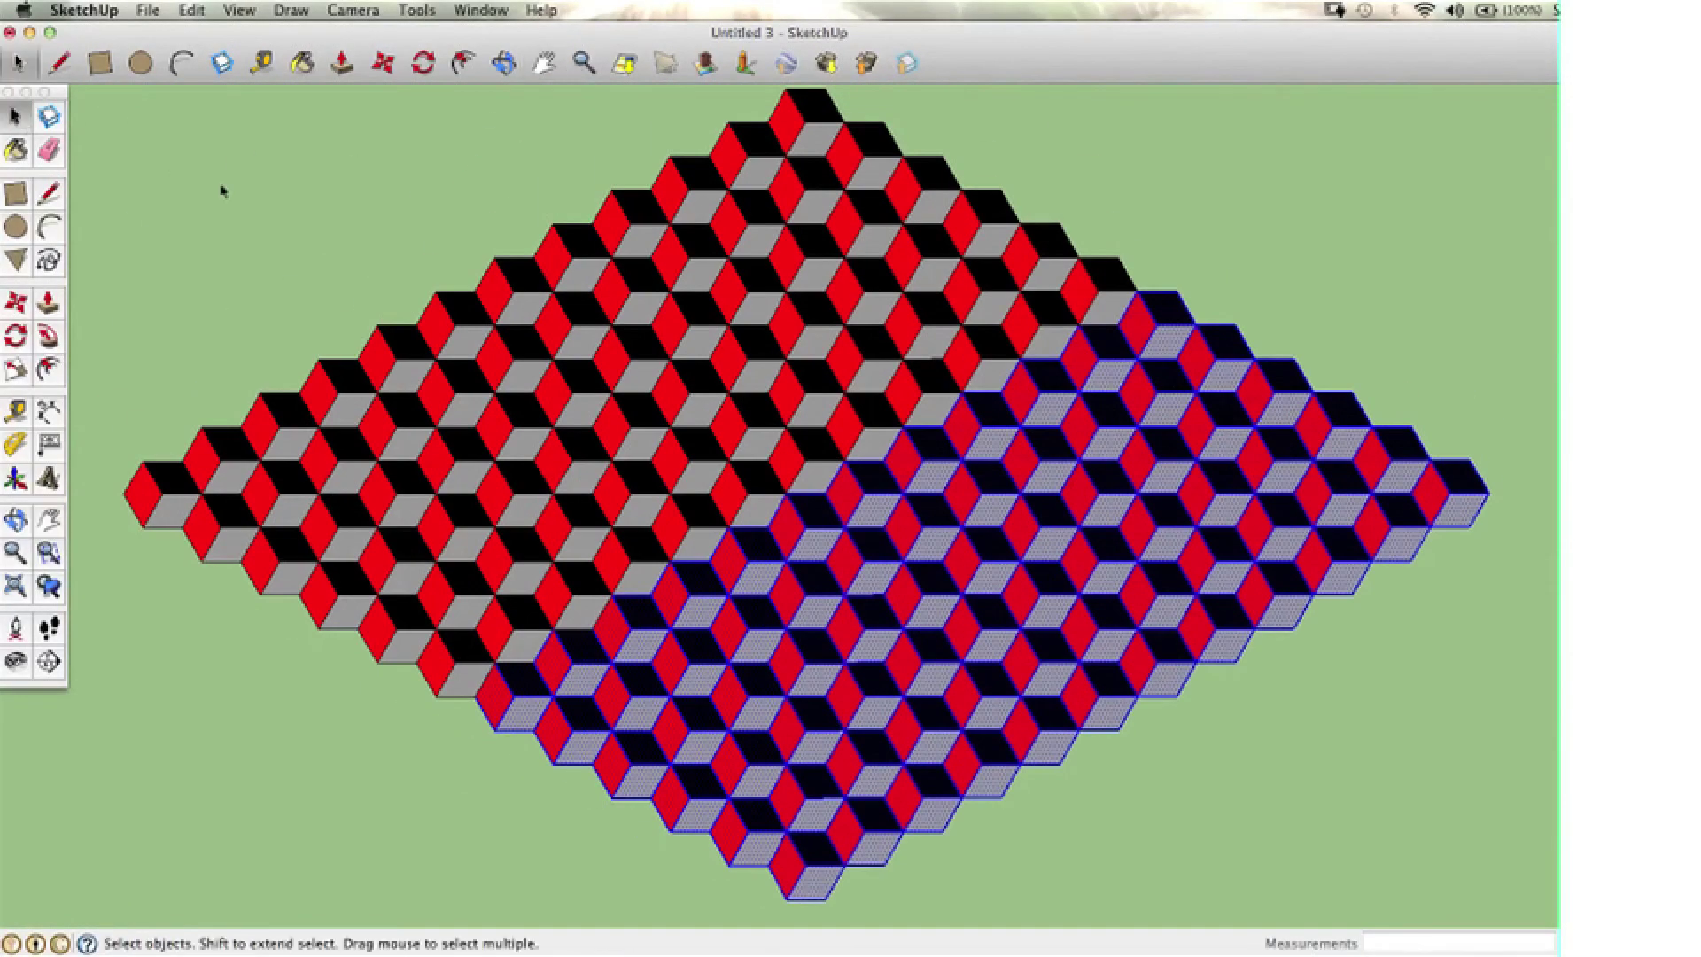
pyautogui.click(223, 190)
pyautogui.click(583, 63)
pyautogui.moveTo(798, 483); pyautogui.dragTo(722, 152)
pyautogui.moveTo(754, 360); pyautogui.dragTo(751, 353)
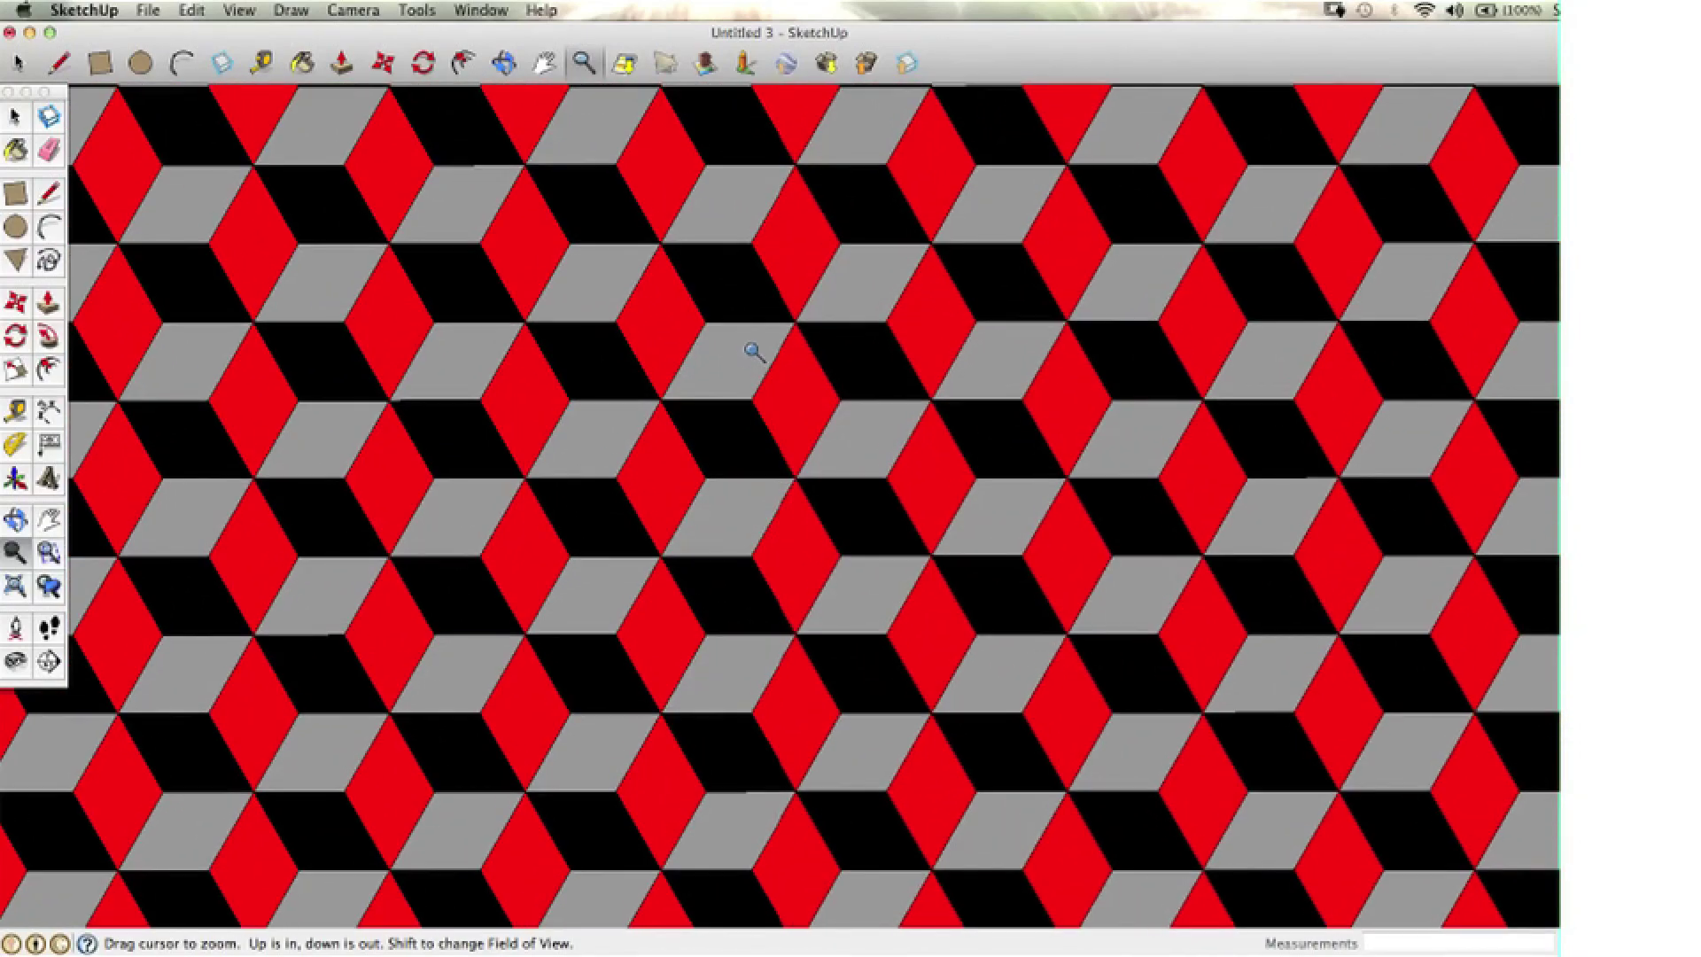
# Start a 2D graphic export in Portable Network Graphics format, with the Tessellations folder as the destination
pyautogui.click(148, 11)
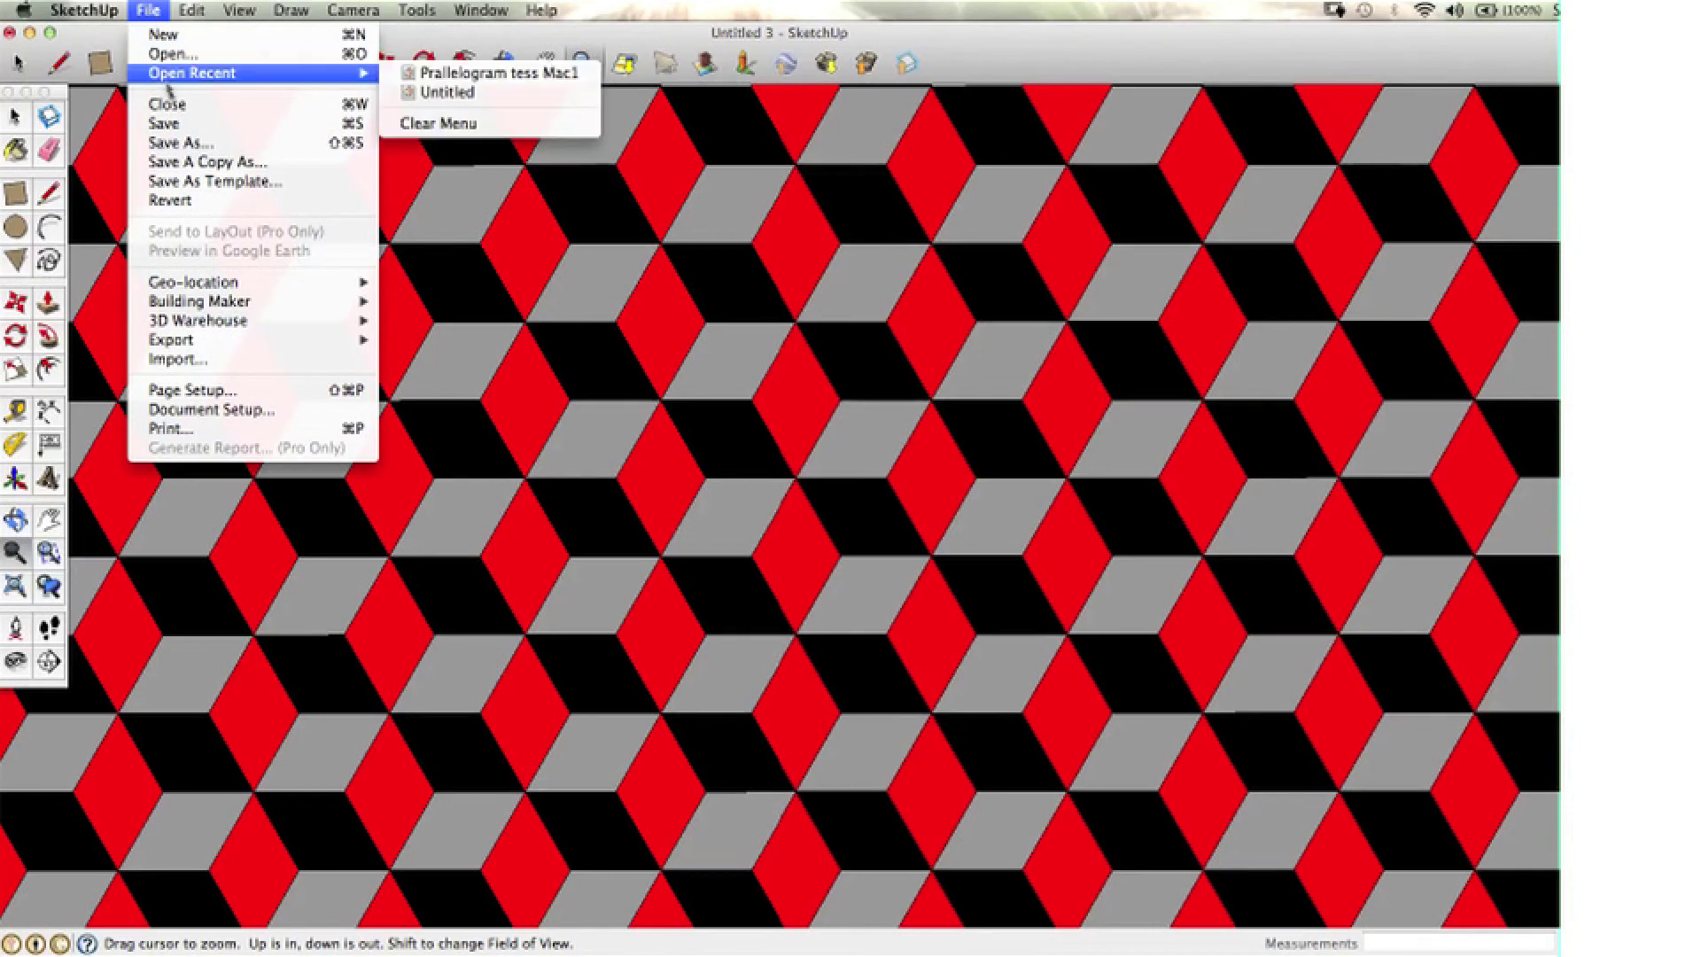
pyautogui.moveTo(175, 76)
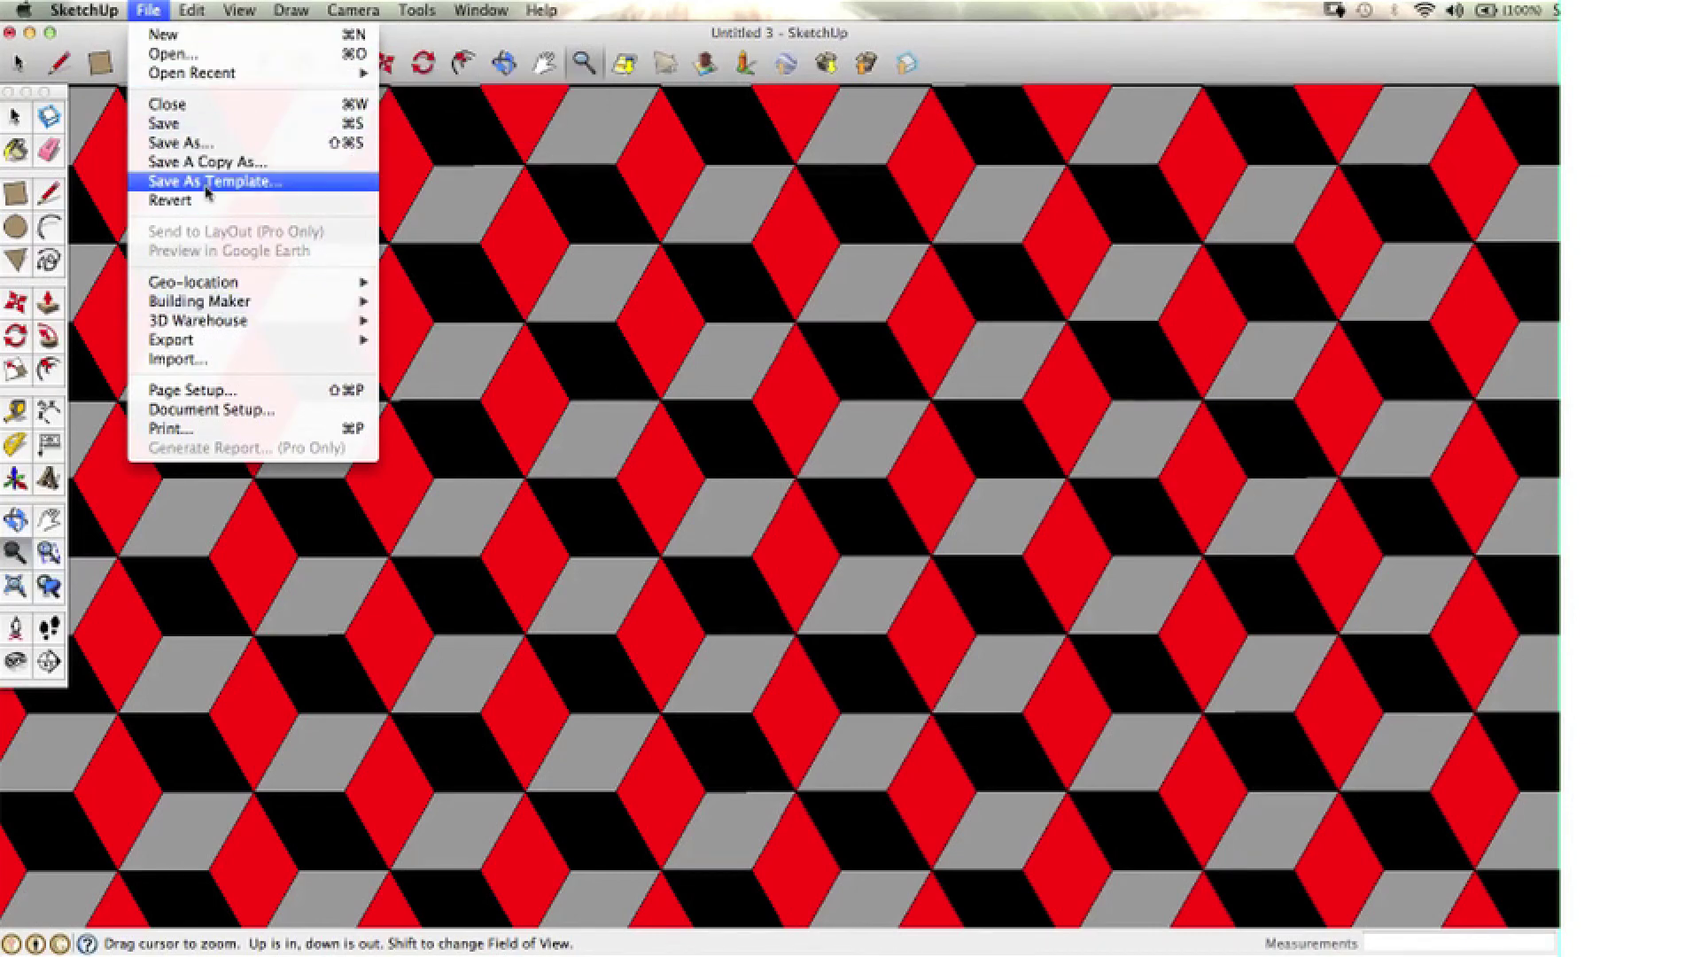
pyautogui.moveTo(229, 342)
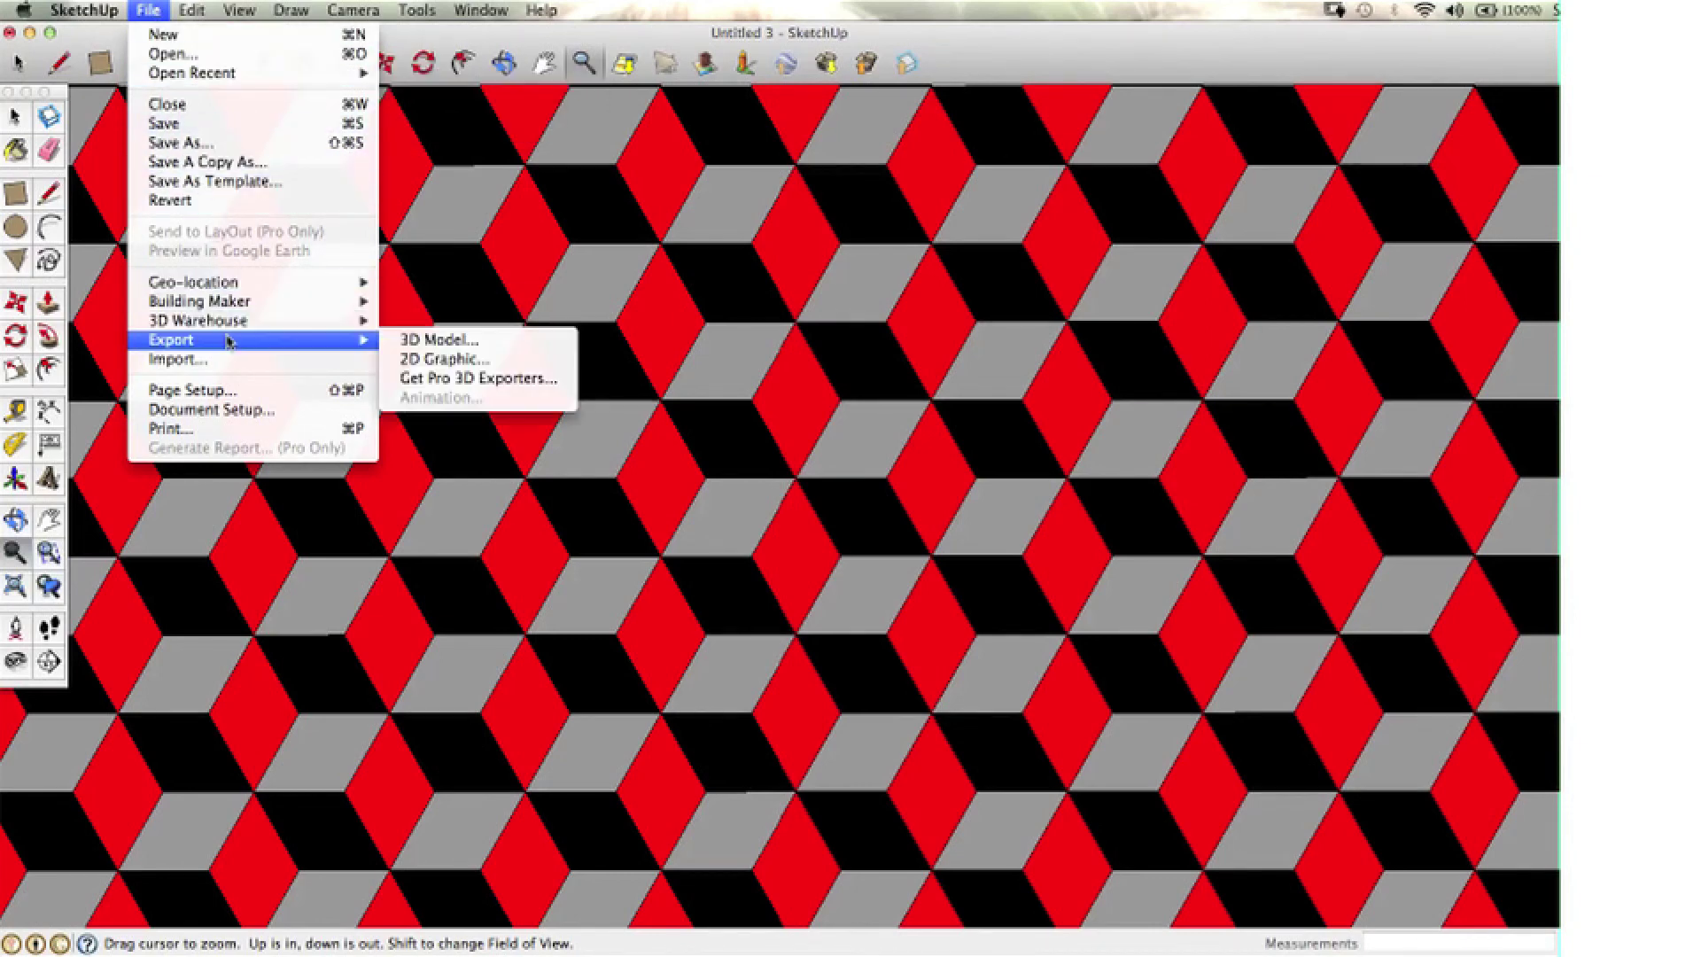
pyautogui.click(438, 358)
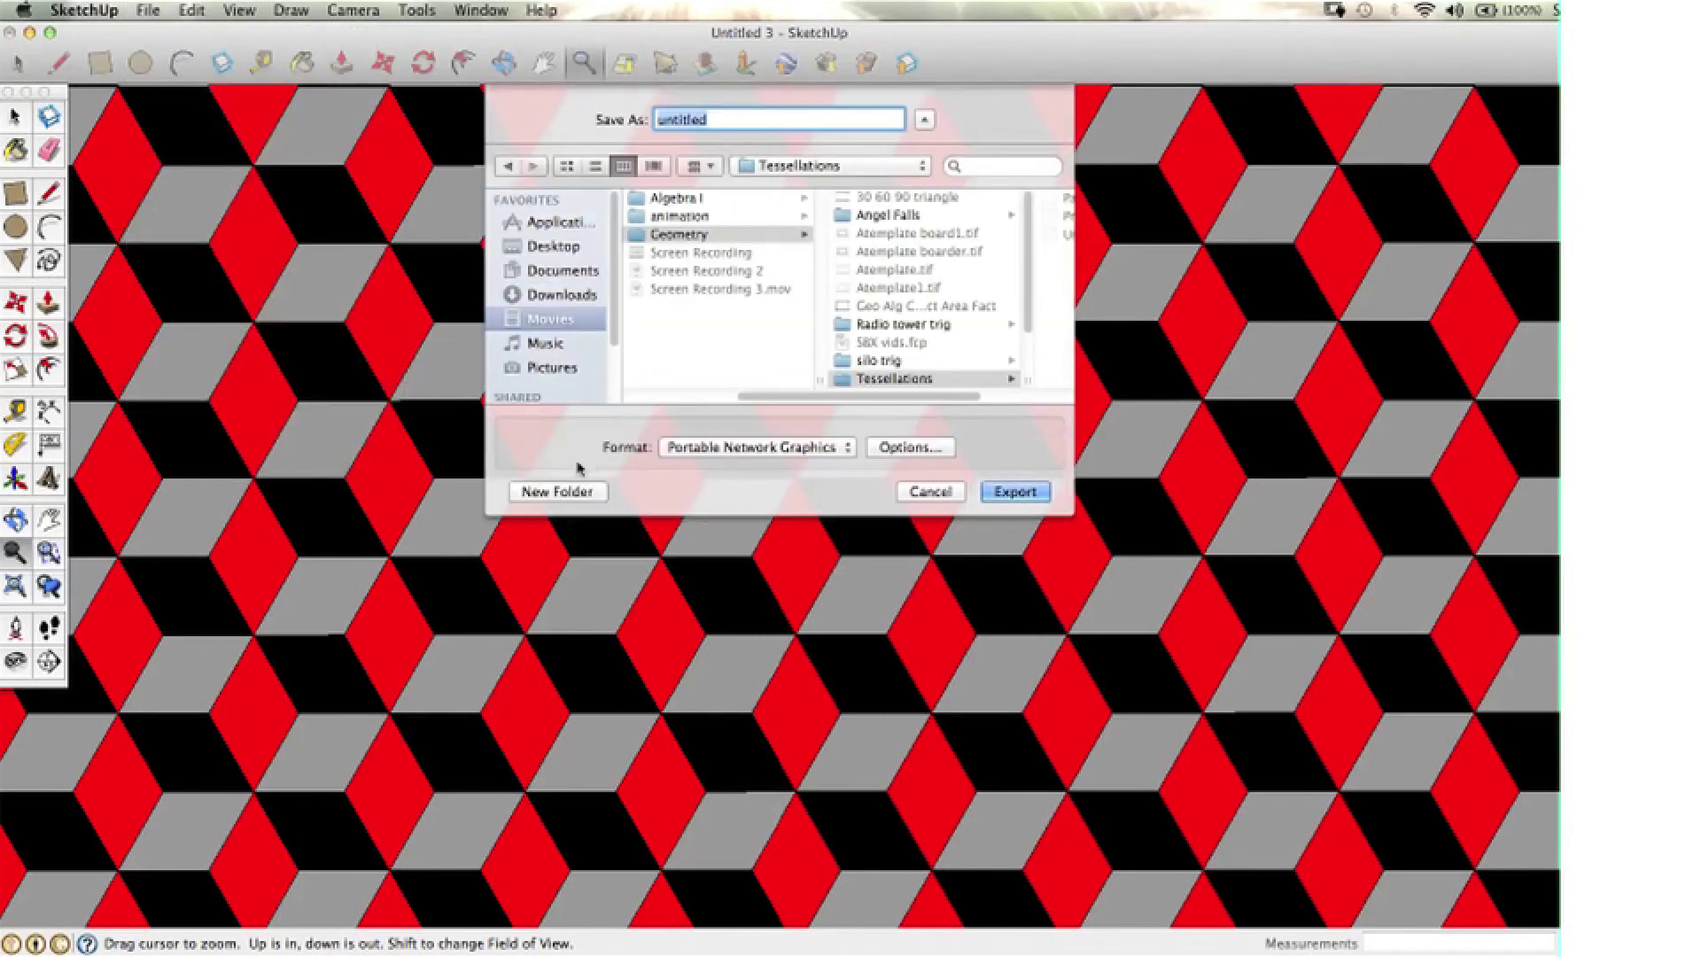
pyautogui.click(893, 379)
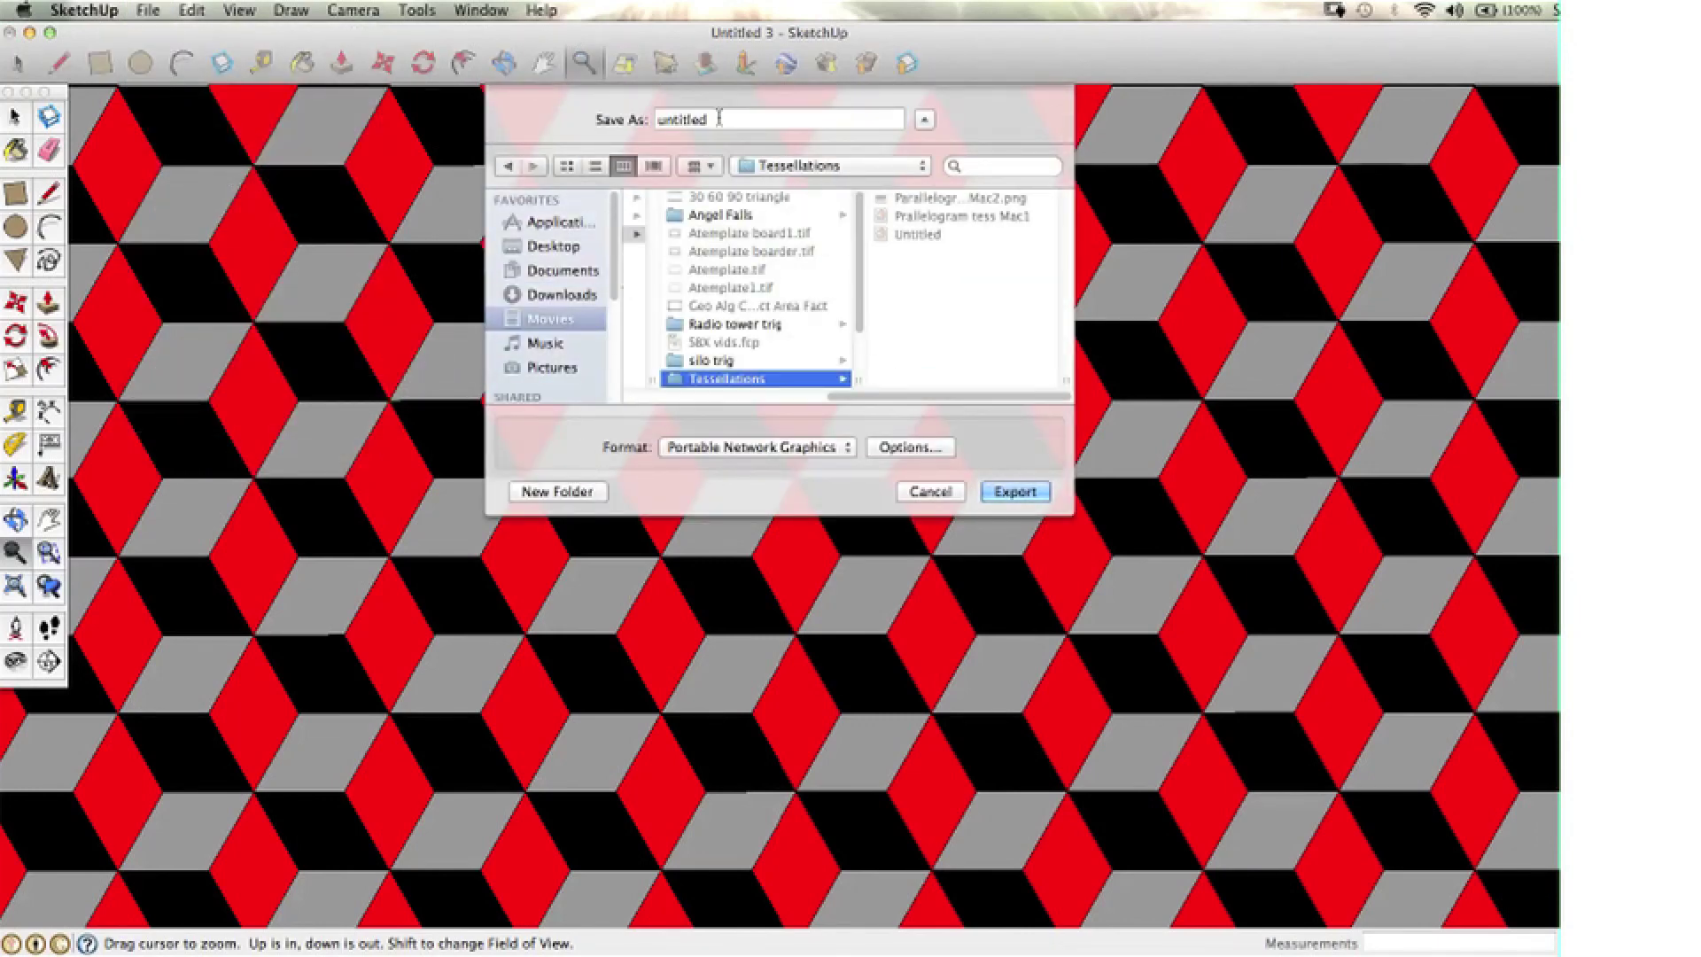
# Export the image as Hexagon Tess Mac3 and open the PNG from the Tessellations folder in Finder
pyautogui.click(717, 121)
pyautogui.press('BackSpace')
pyautogui.press('BackSpace')
pyautogui.press('BackSpace')
pyautogui.press('BackSpace')
pyautogui.press('BackSpace')
pyautogui.press('BackSpace')
pyautogui.press('BackSpace')
pyautogui.press('BackSpace')
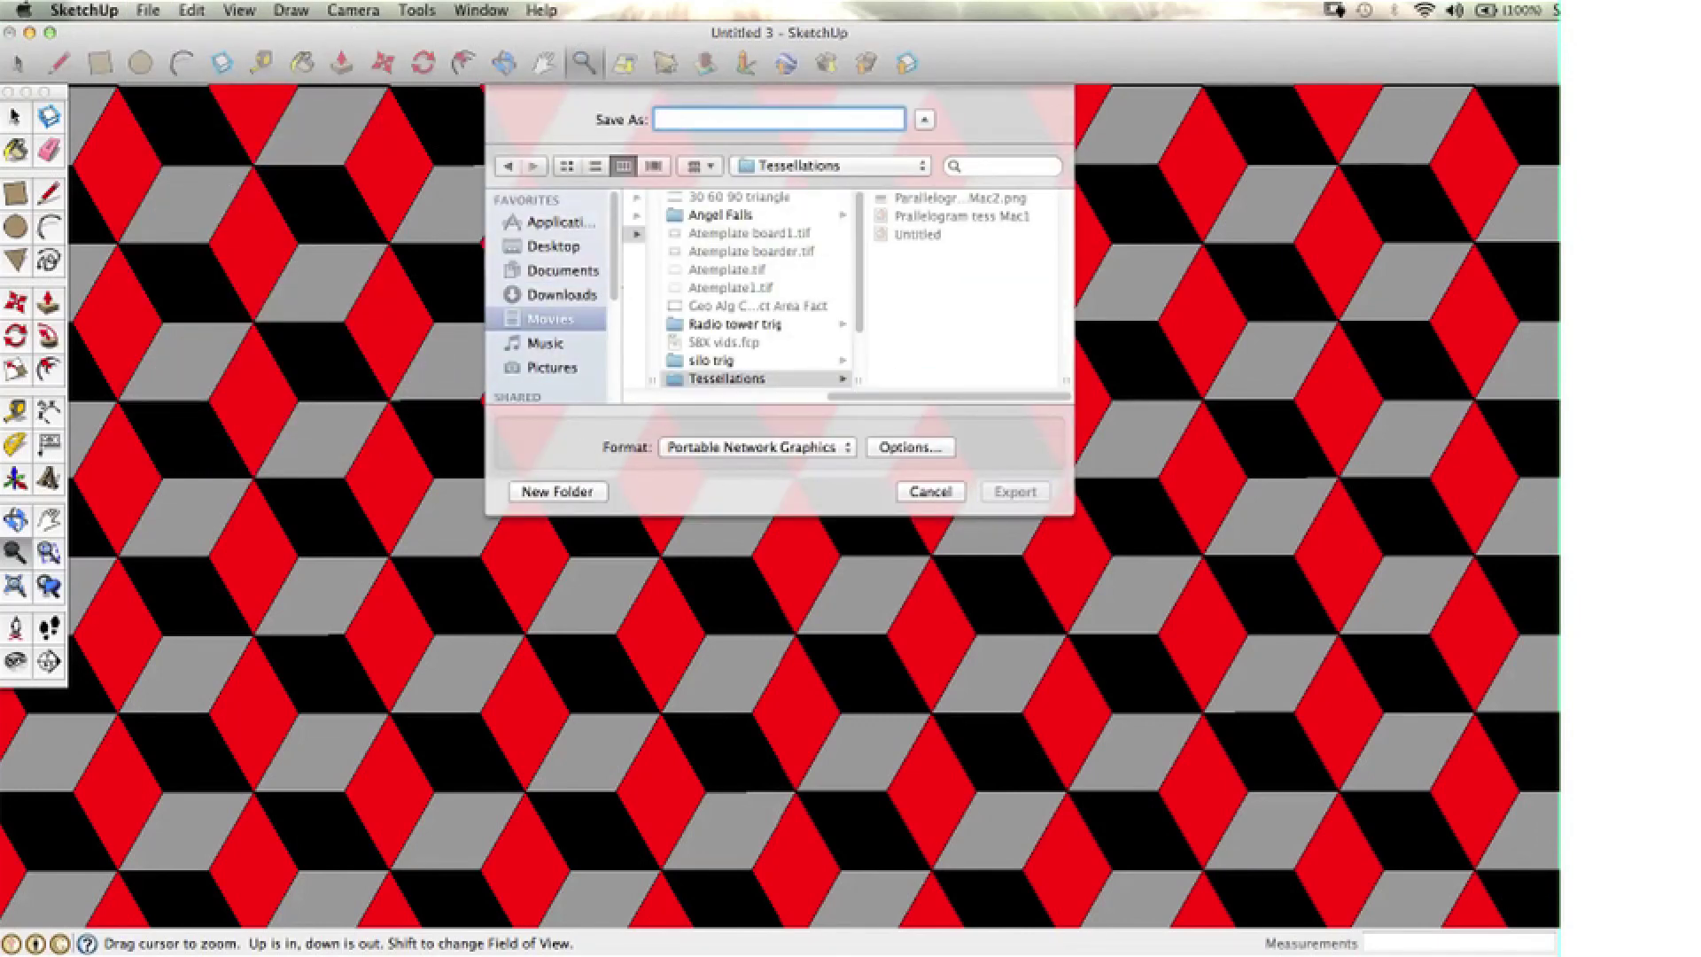
pyautogui.write('hexagon Tess M')
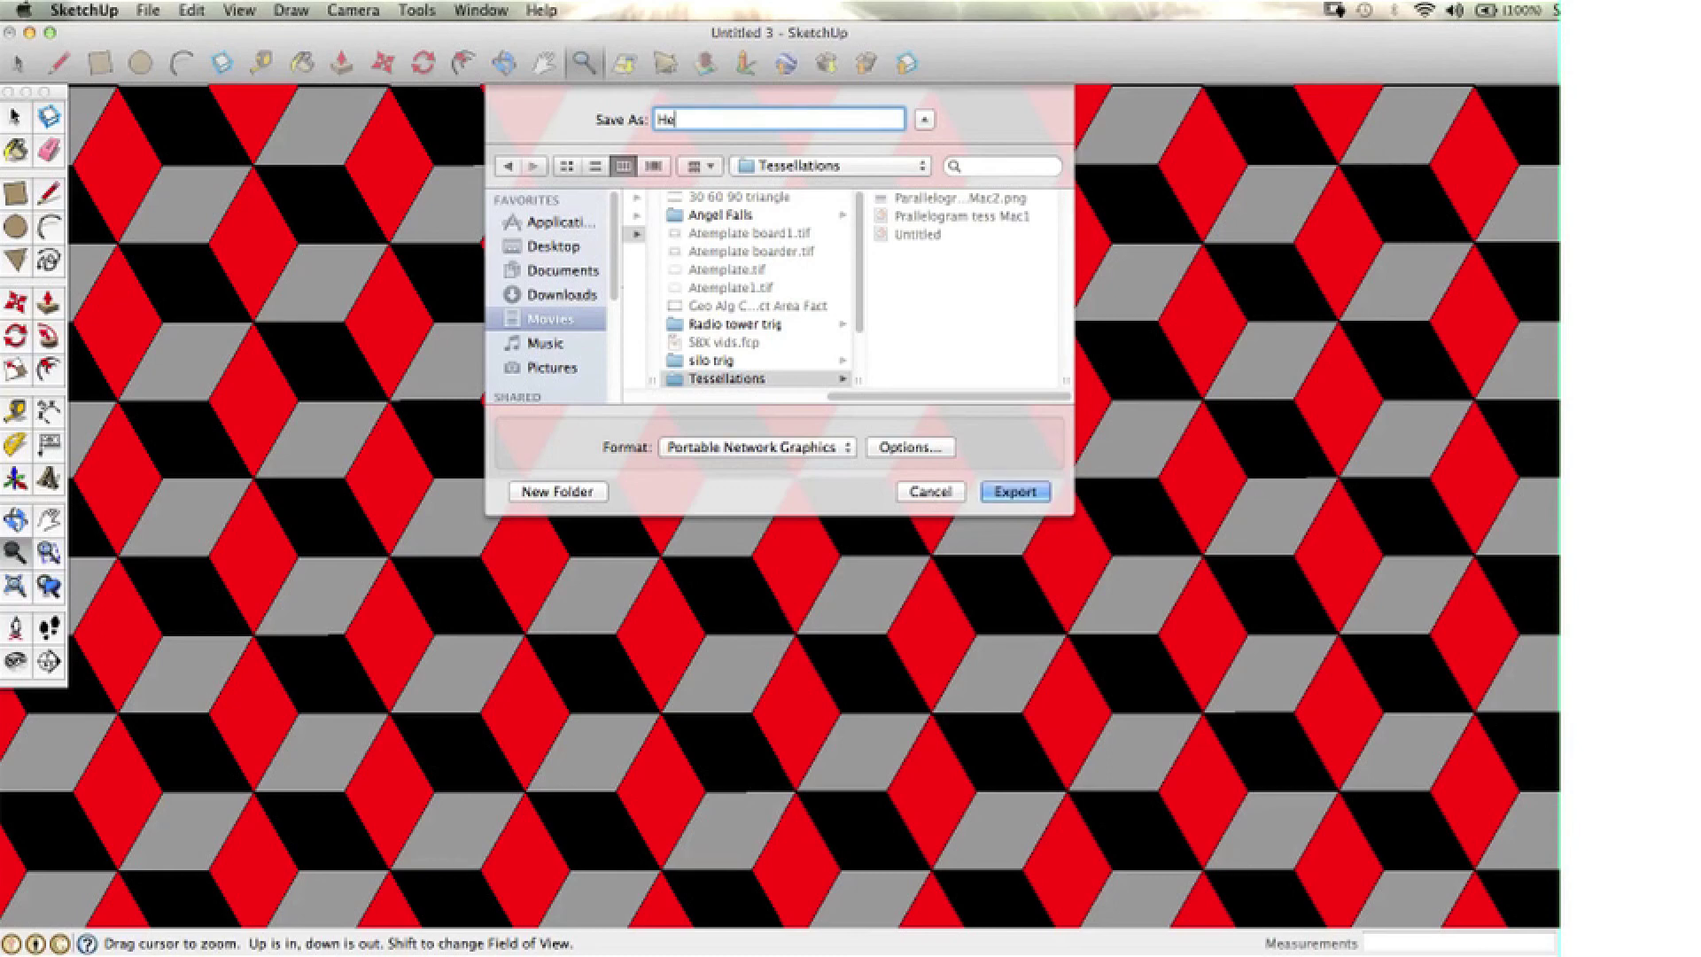
pyautogui.write('ac3')
pyautogui.press('Return')
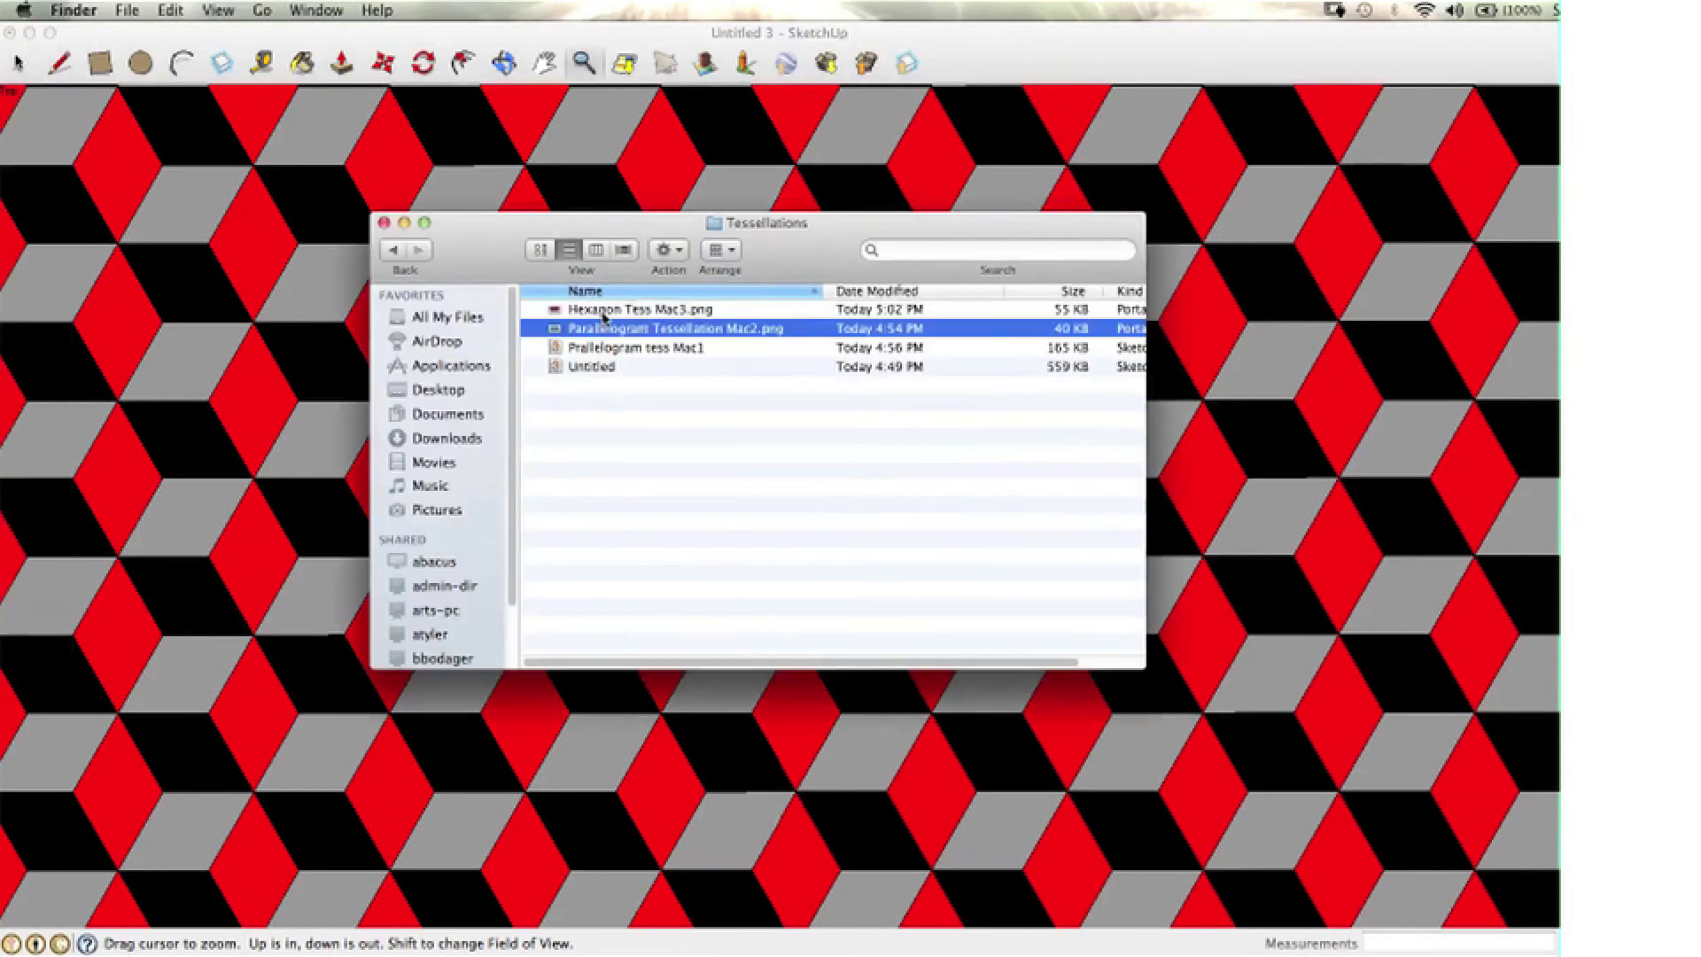
pyautogui.doubleClick(604, 305)
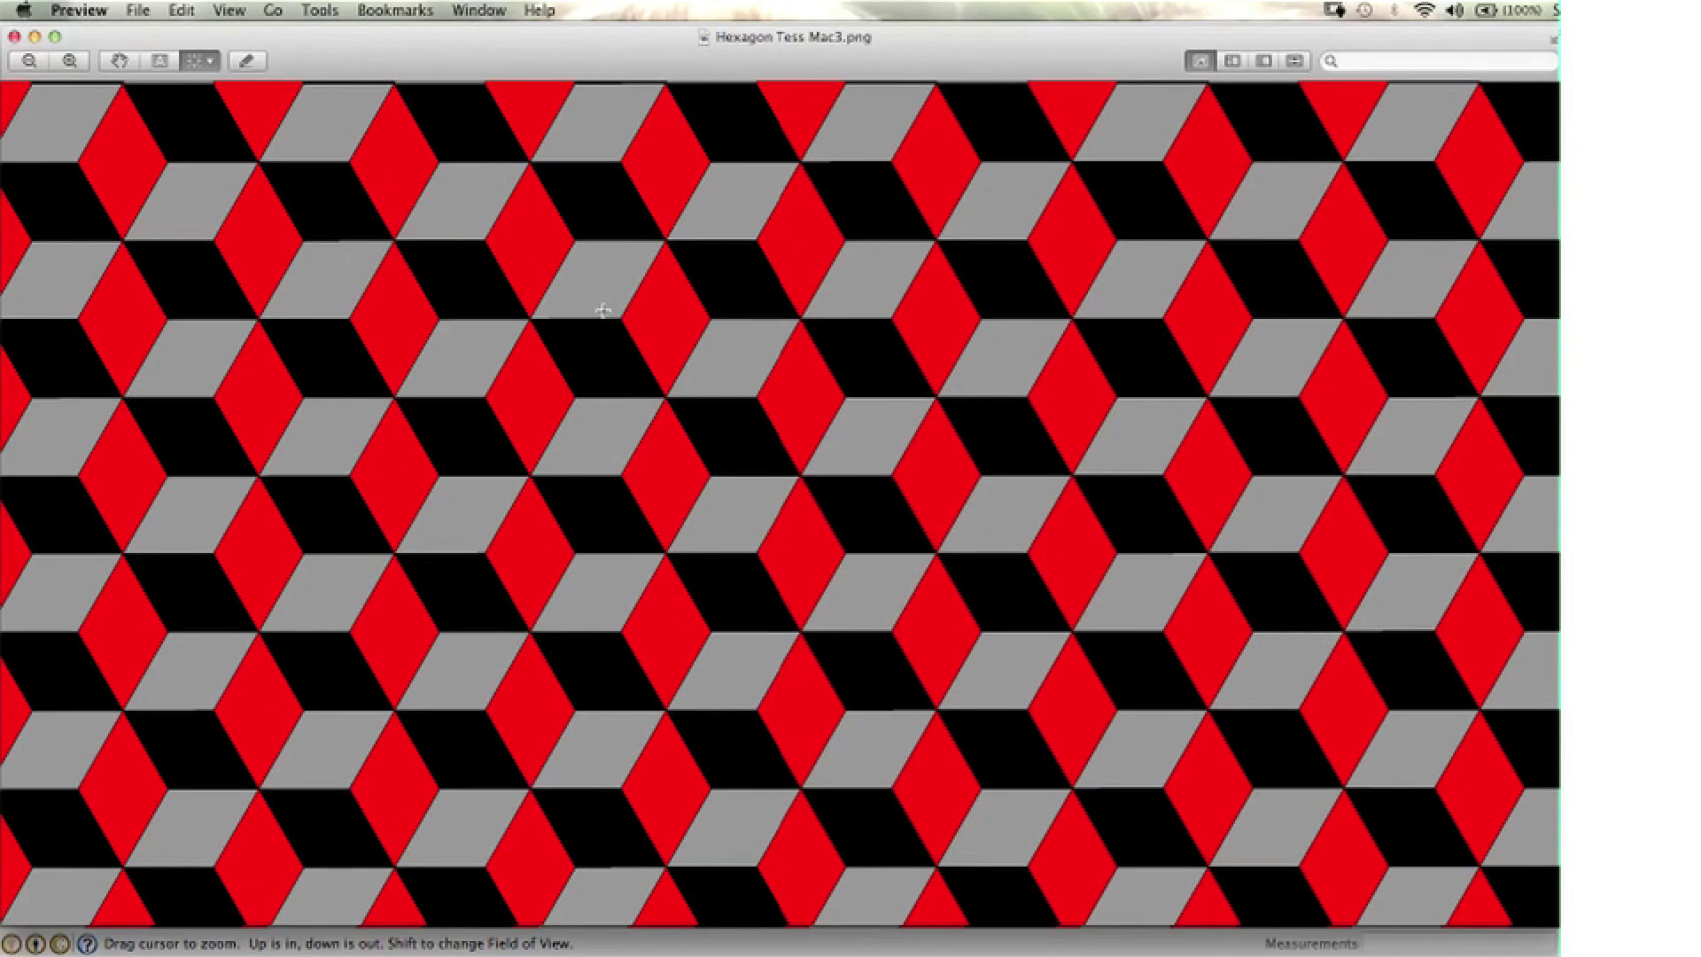